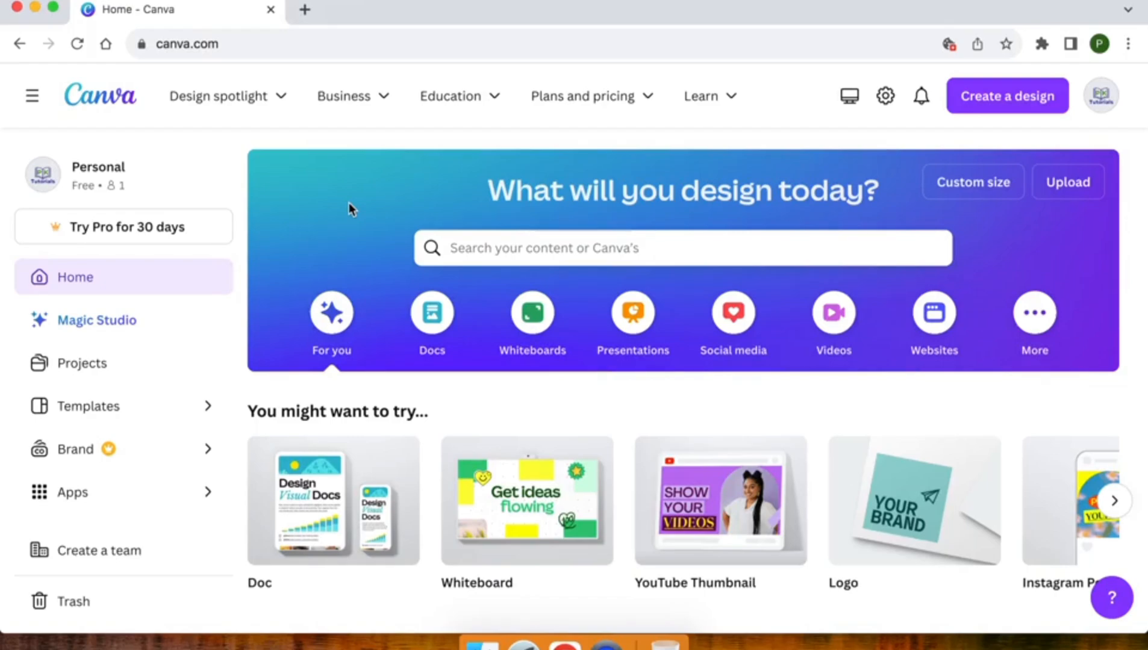
Step: Create a new blank design from the YouTube Thumbnail preset, 1280 × 720 px, found by searching "youtube thu"
scroll(349, 207, down, 10)
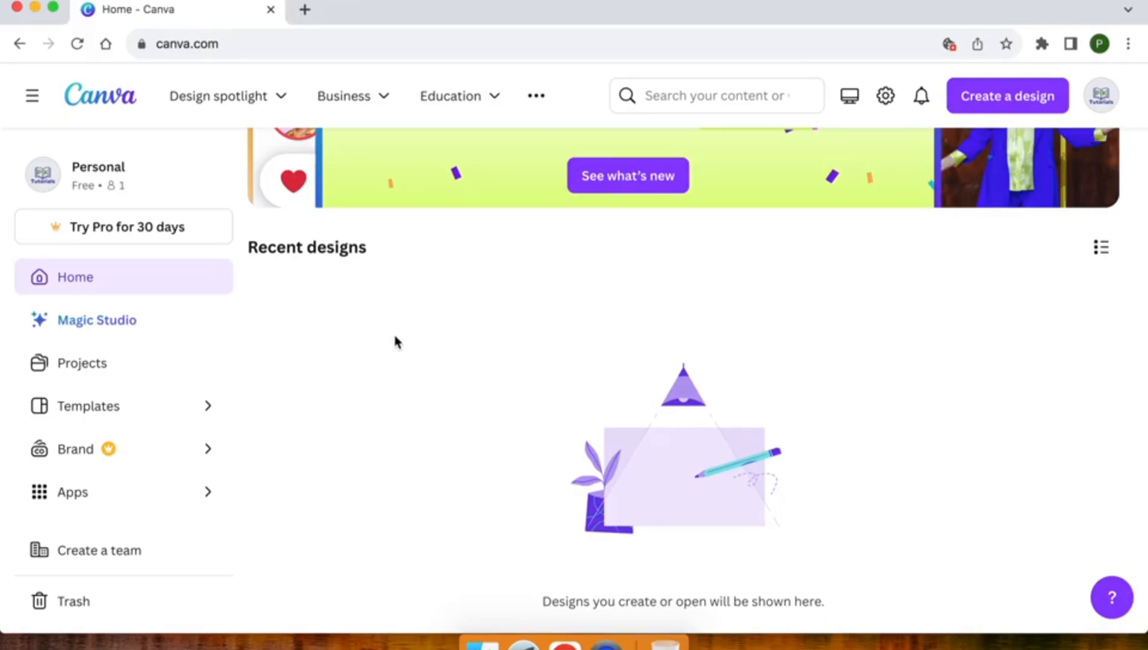
scroll(395, 339, up, 10)
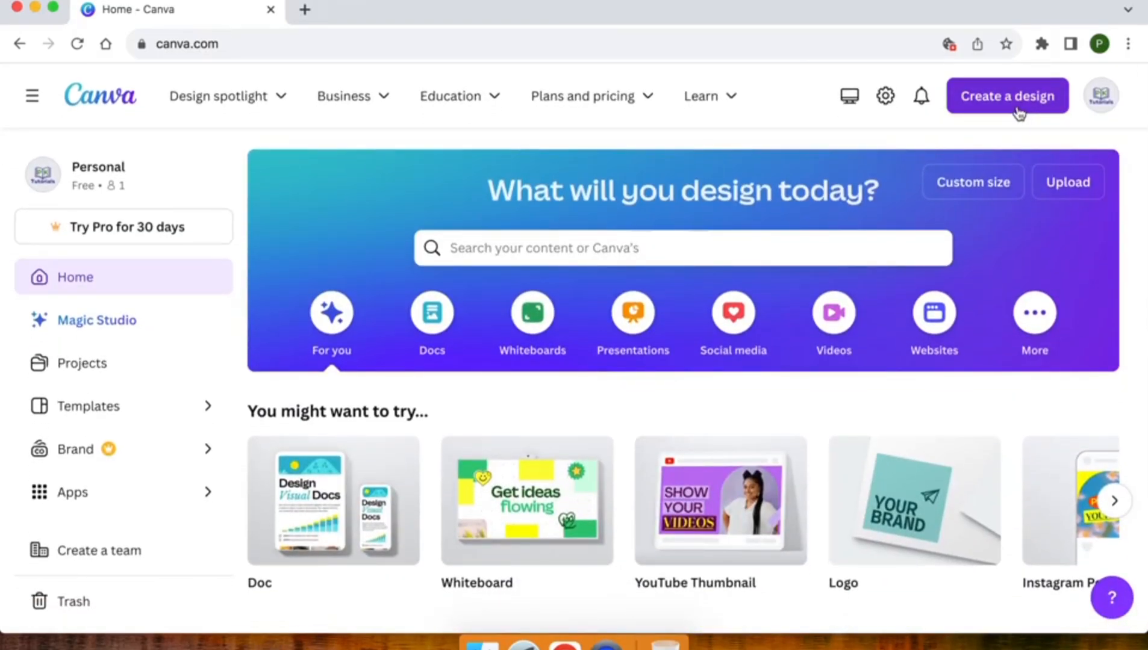
click(1018, 112)
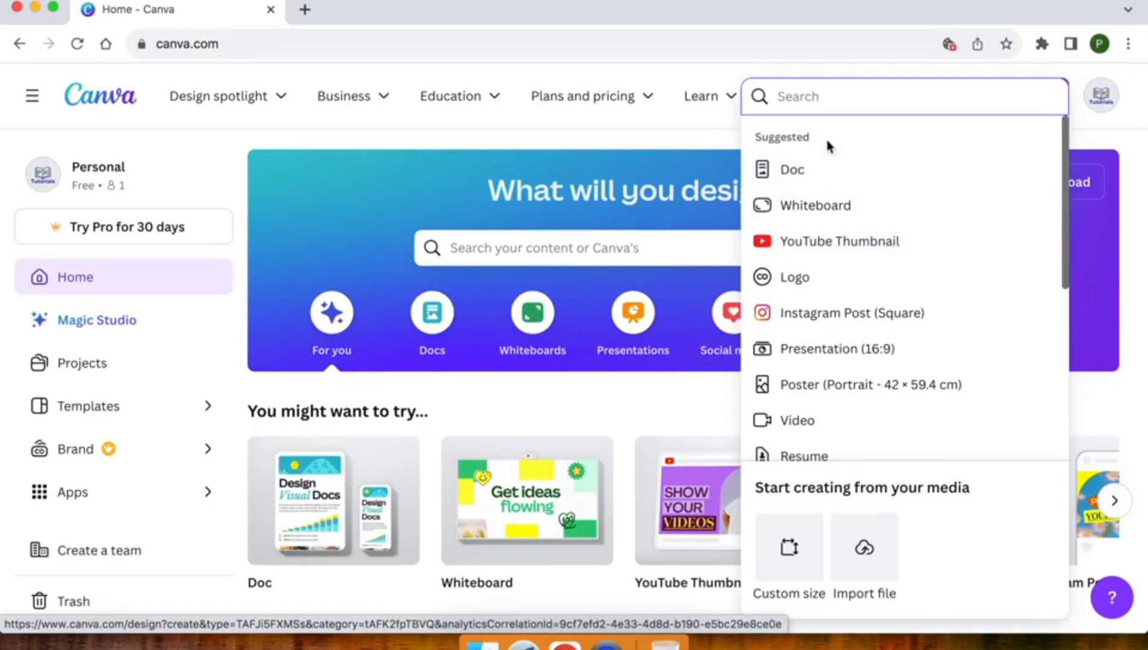
text(youtube )
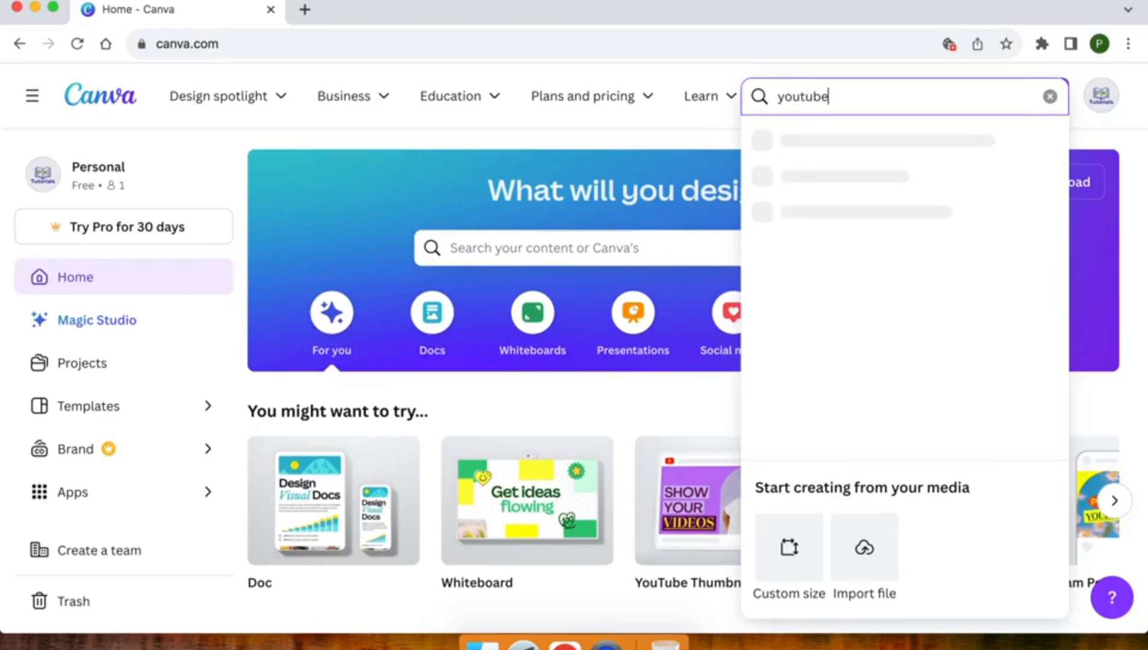
text(thu)
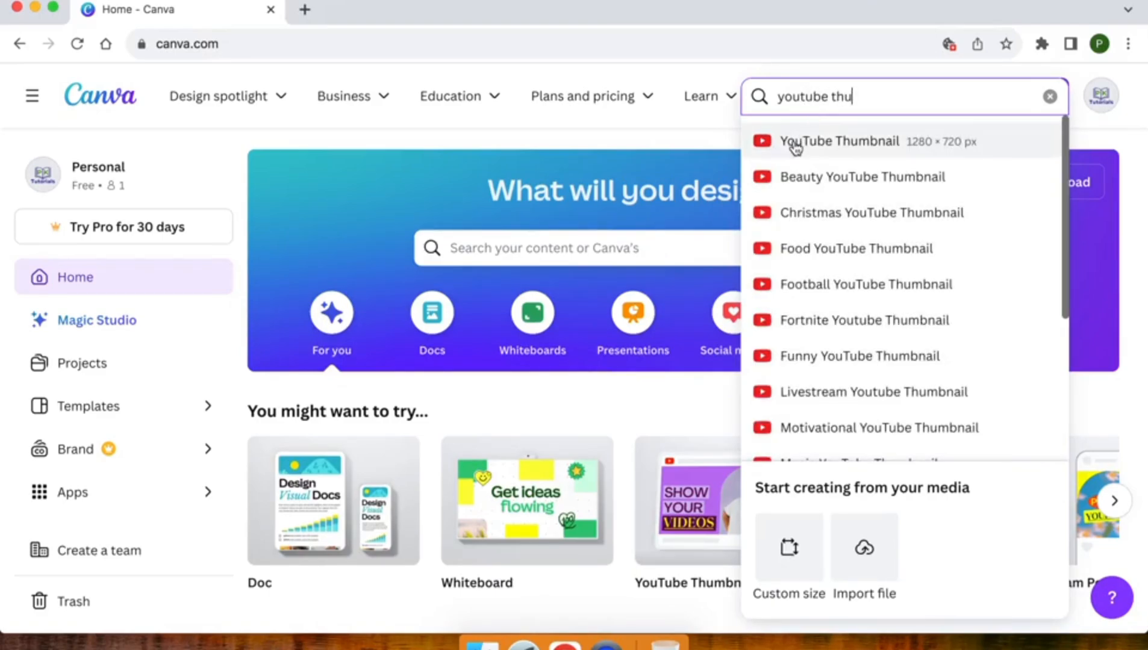
click(823, 155)
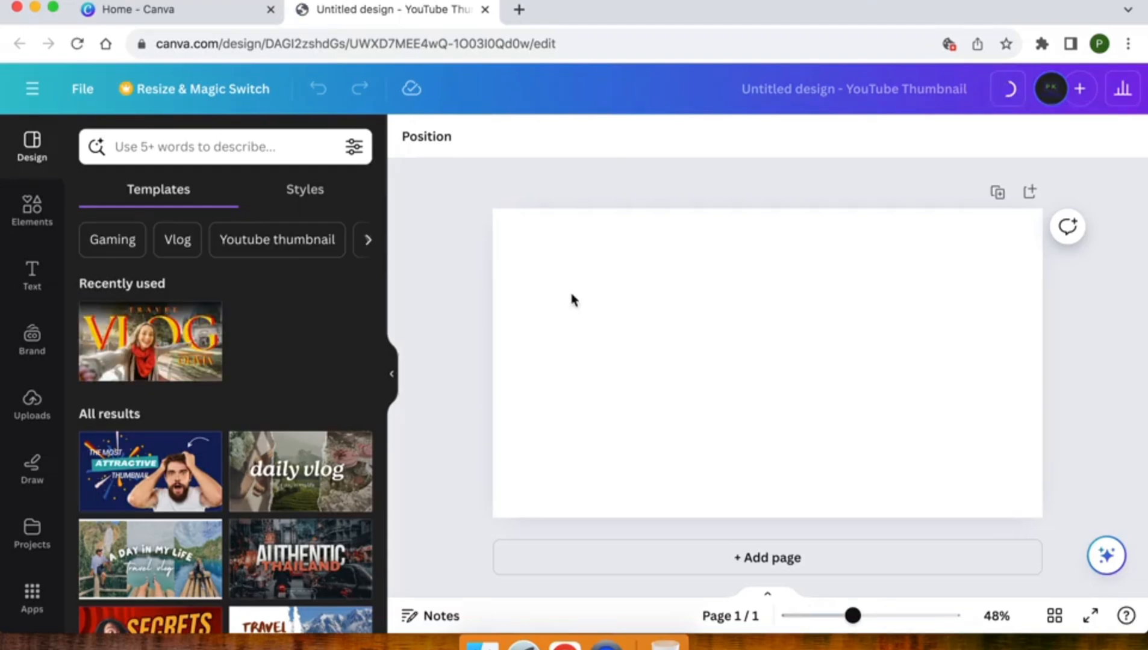
Step: Look through the YouTube thumbnail templates, the available design elements and the uploaded media
scroll(155, 439, down, 5)
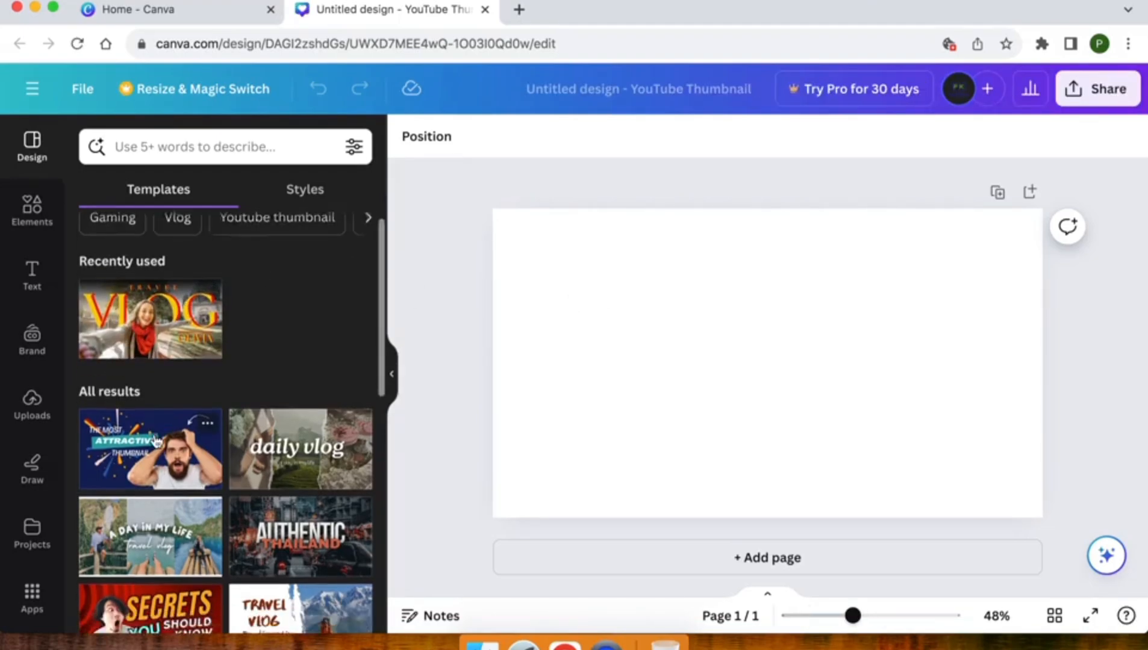
scroll(155, 440, down, 6)
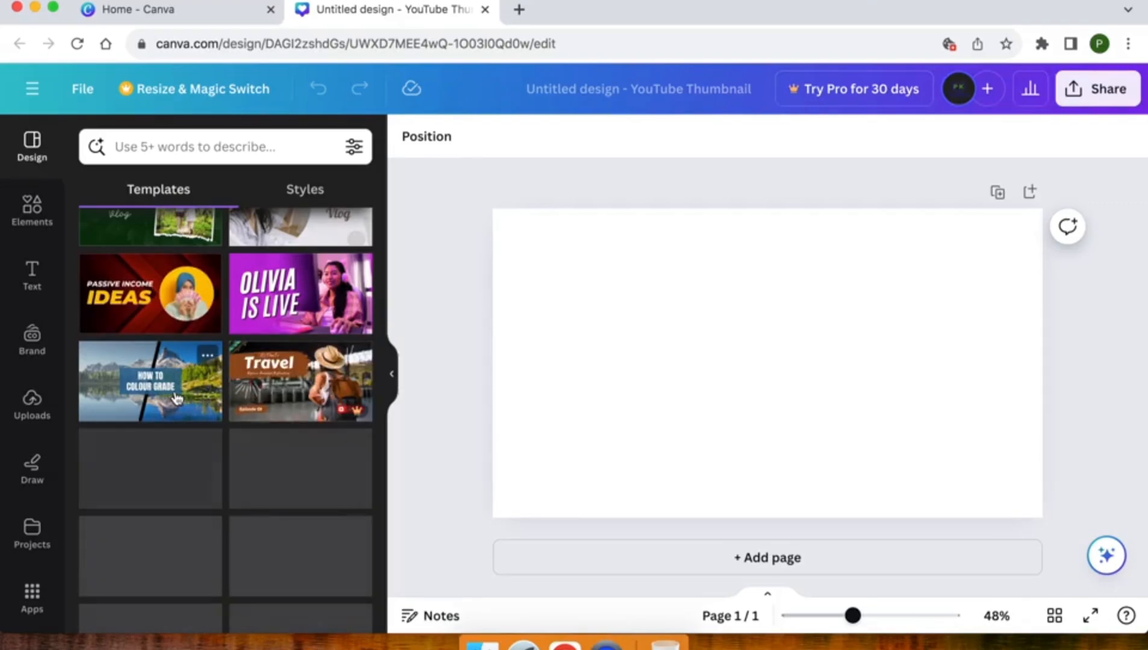
click(581, 270)
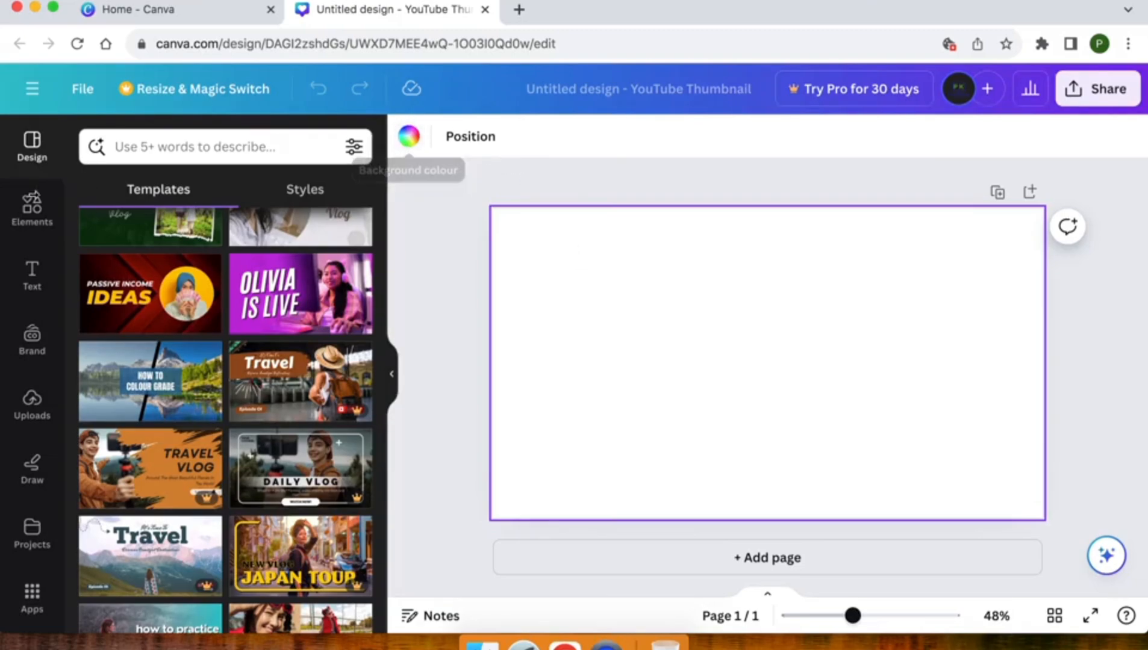
click(33, 210)
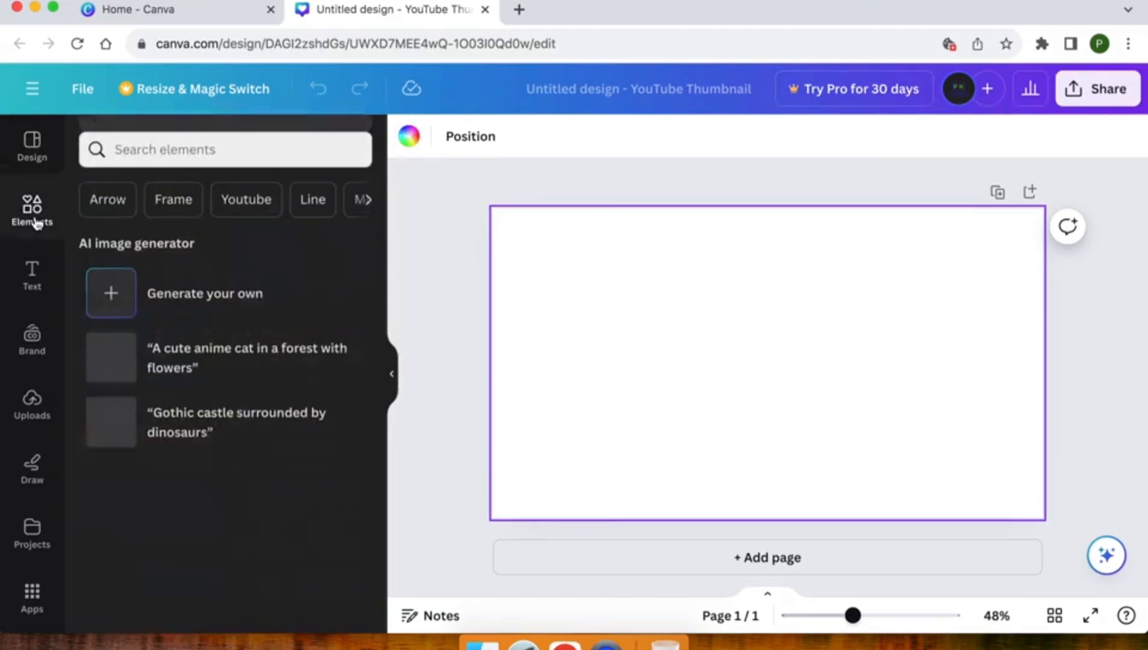
click(32, 408)
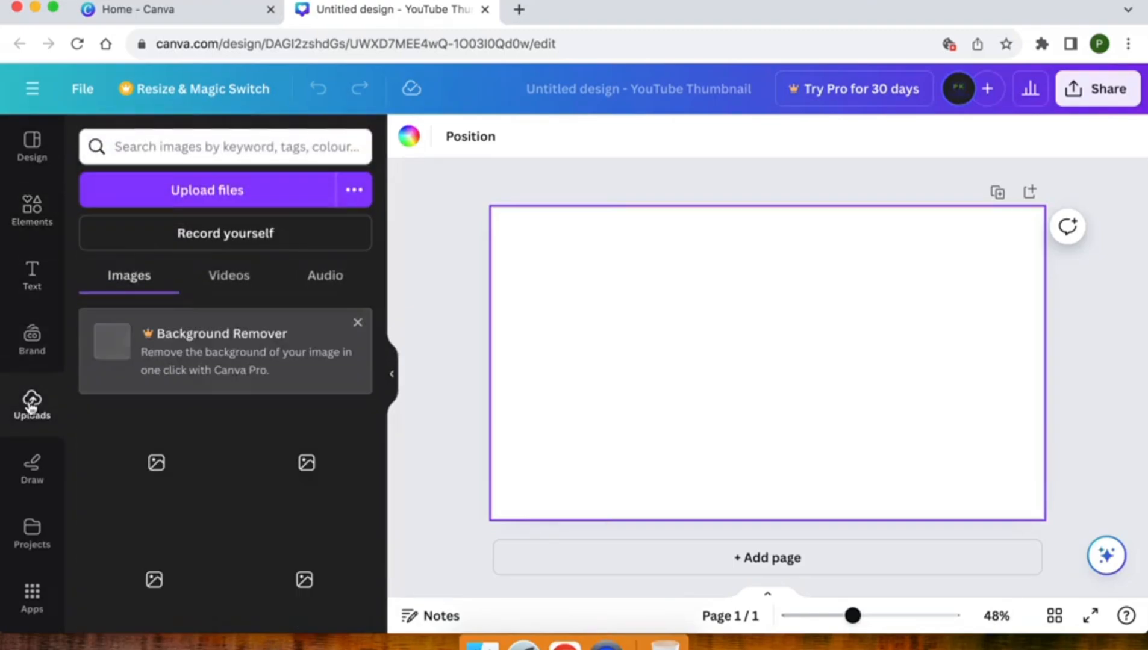
click(32, 211)
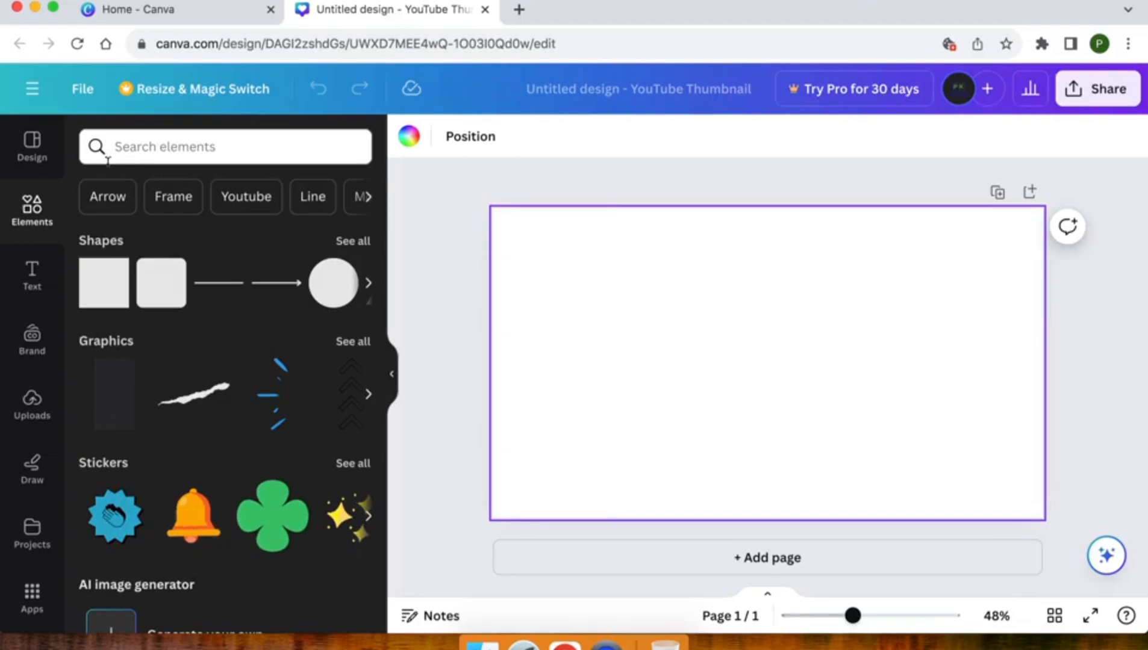
click(34, 162)
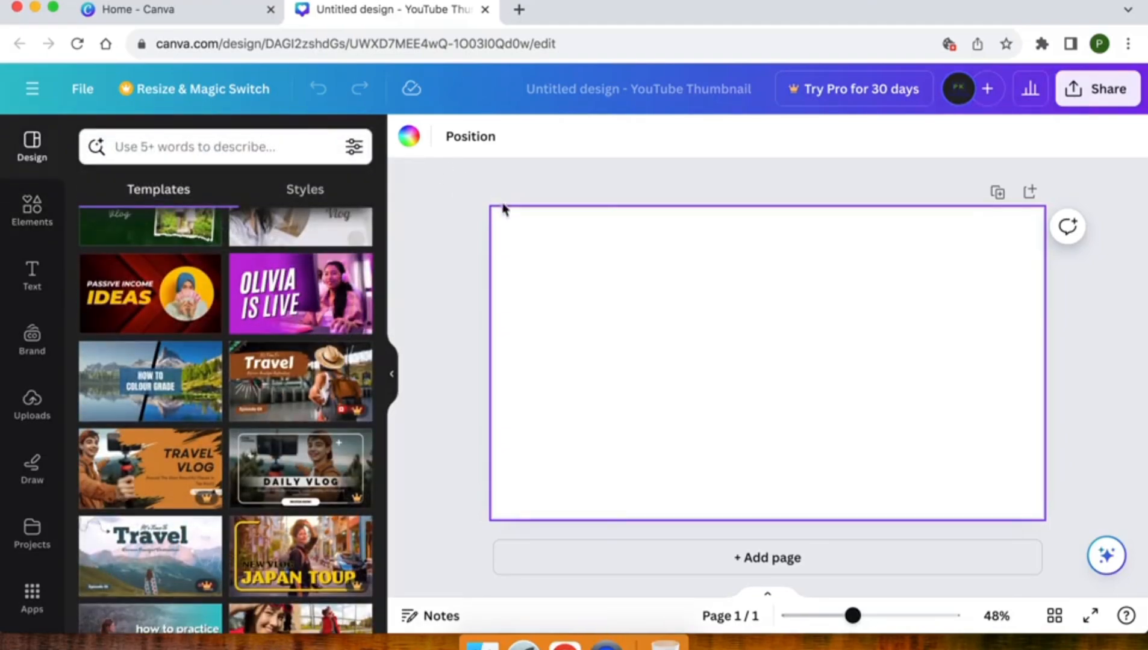
Step: Fill the blank page background with the red-to-orange linear gradient (#ff3131, #ff914d)
click(410, 138)
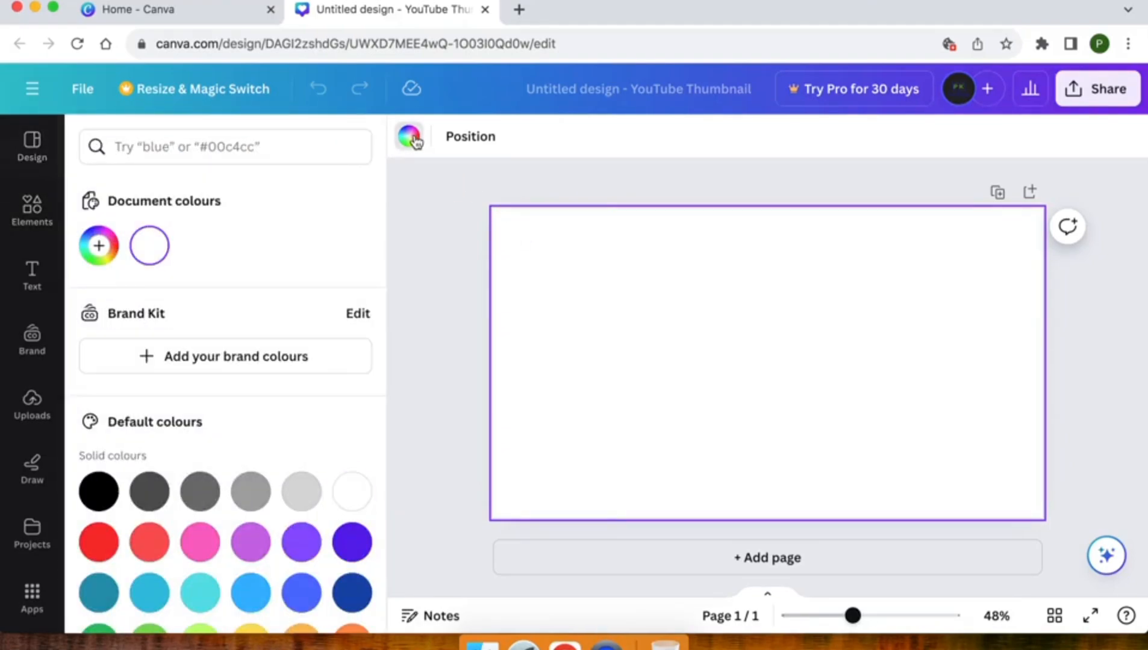
scroll(201, 401, down, 5)
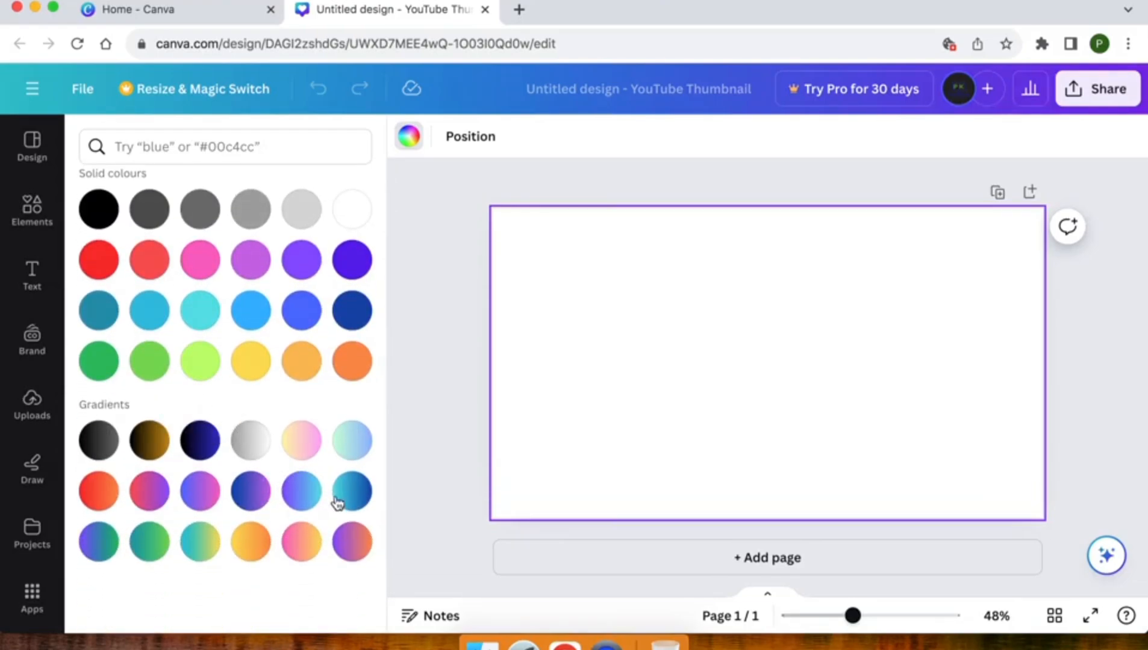
click(99, 497)
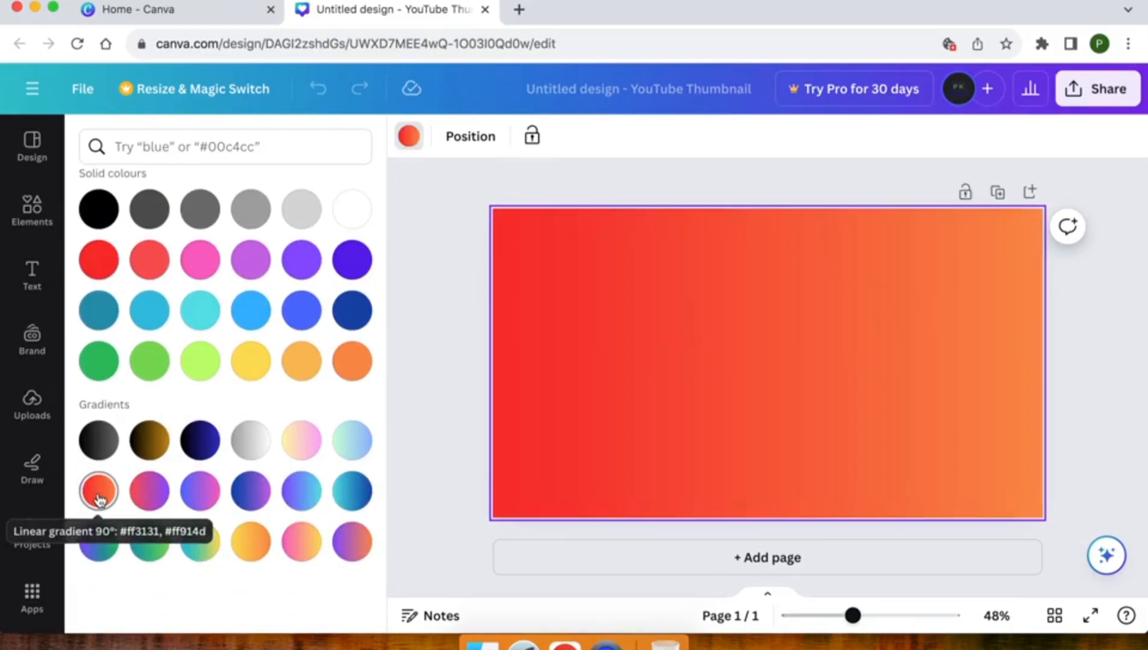
click(438, 316)
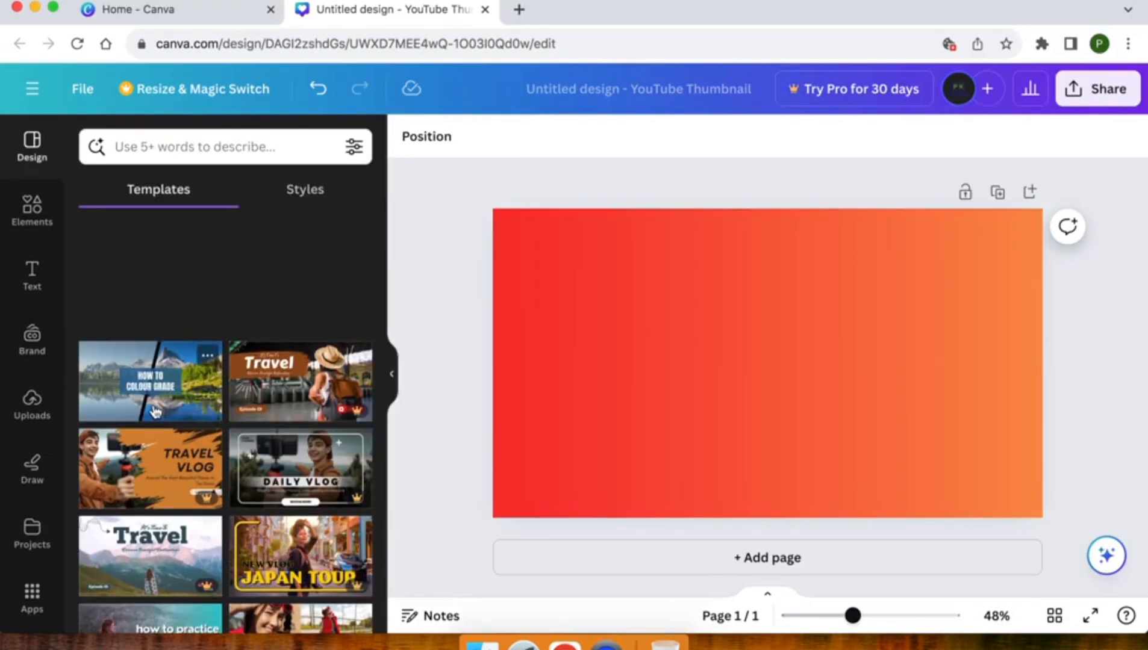
scroll(156, 413, down, 3)
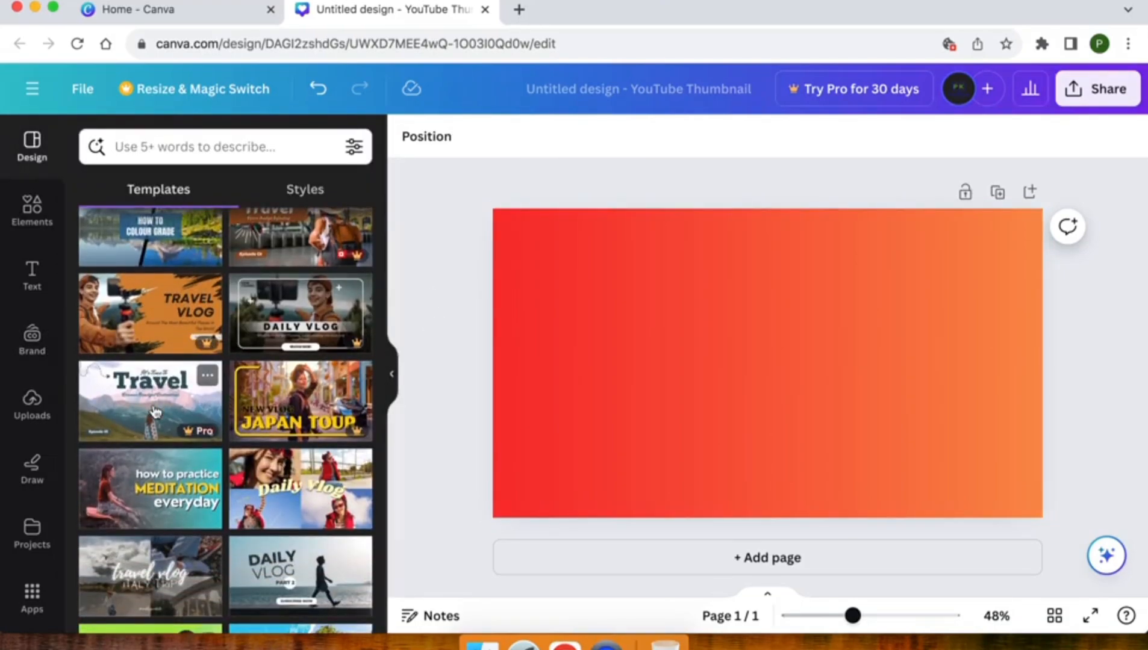
click(636, 297)
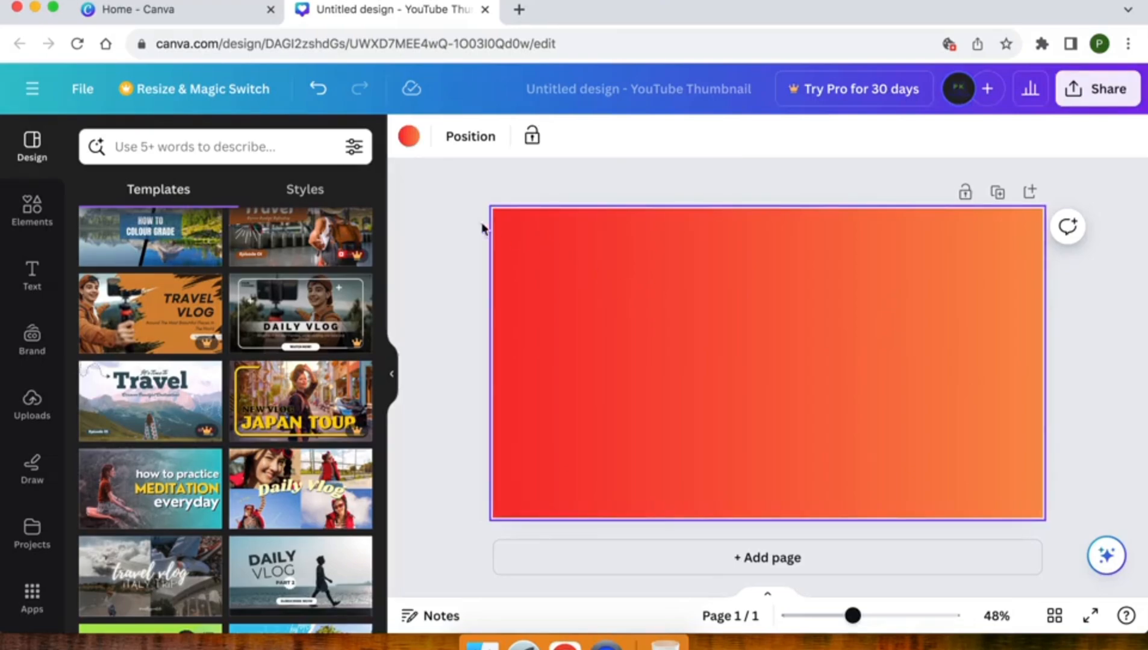
click(469, 242)
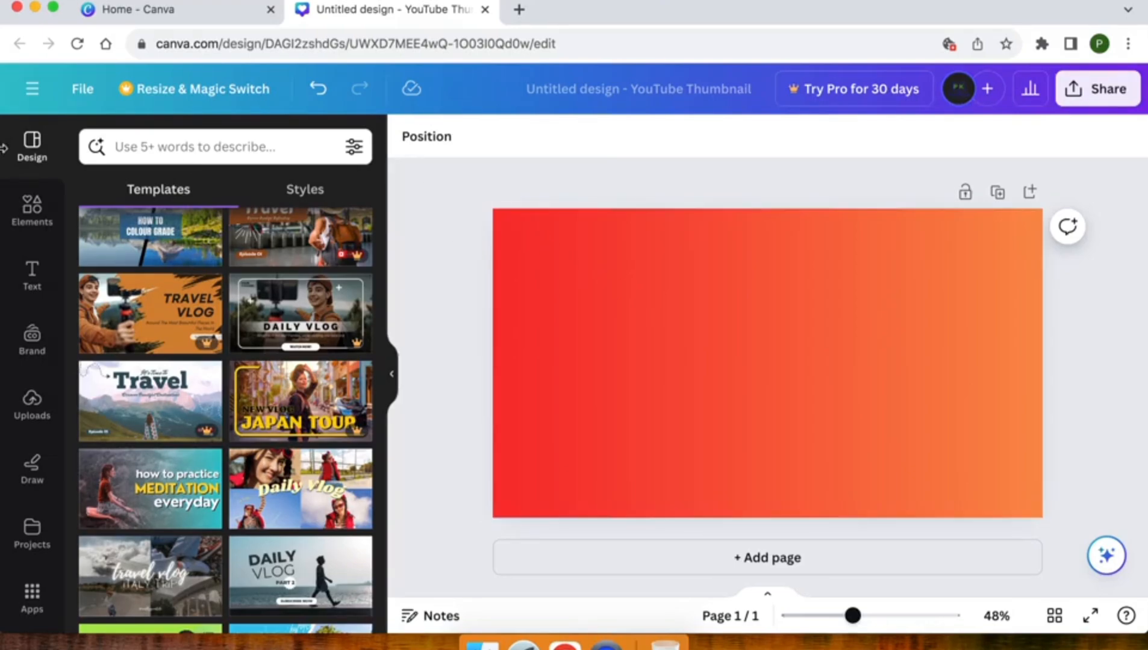
Step: Add two circle shapes to the page and arrange them side by side in its upper half
click(31, 207)
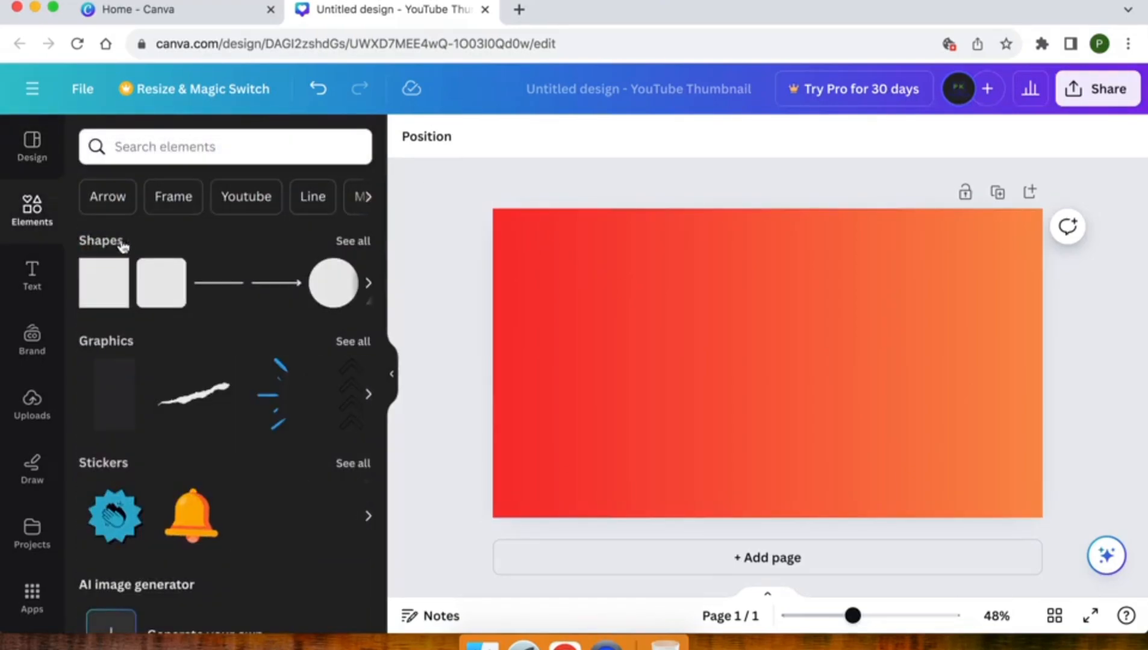
click(326, 289)
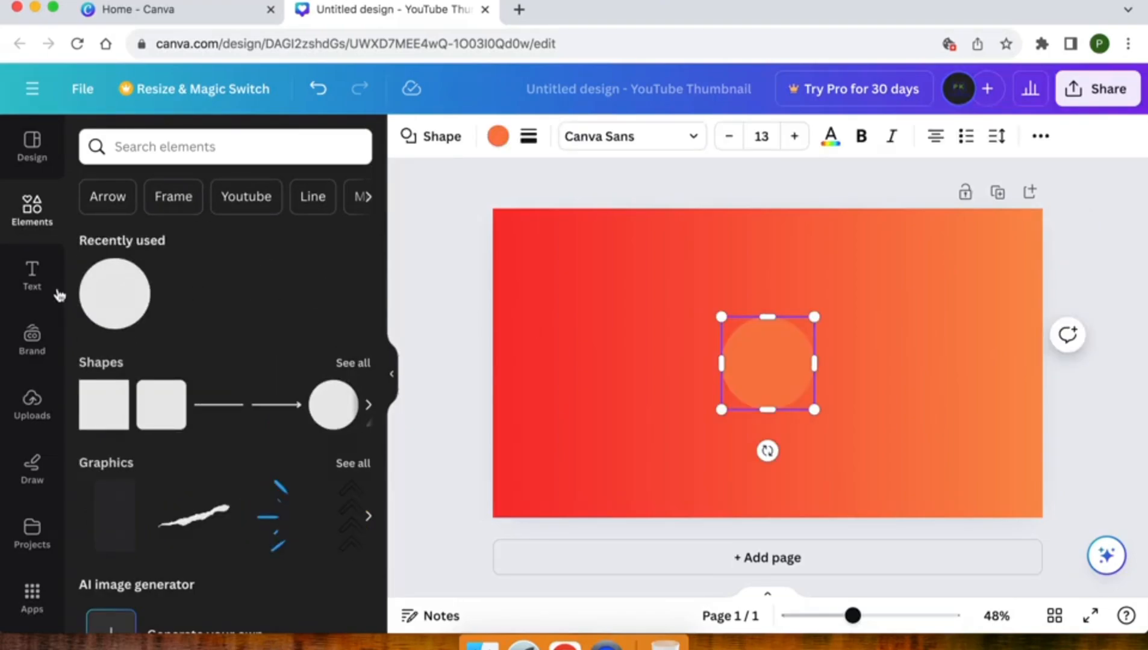
click(114, 318)
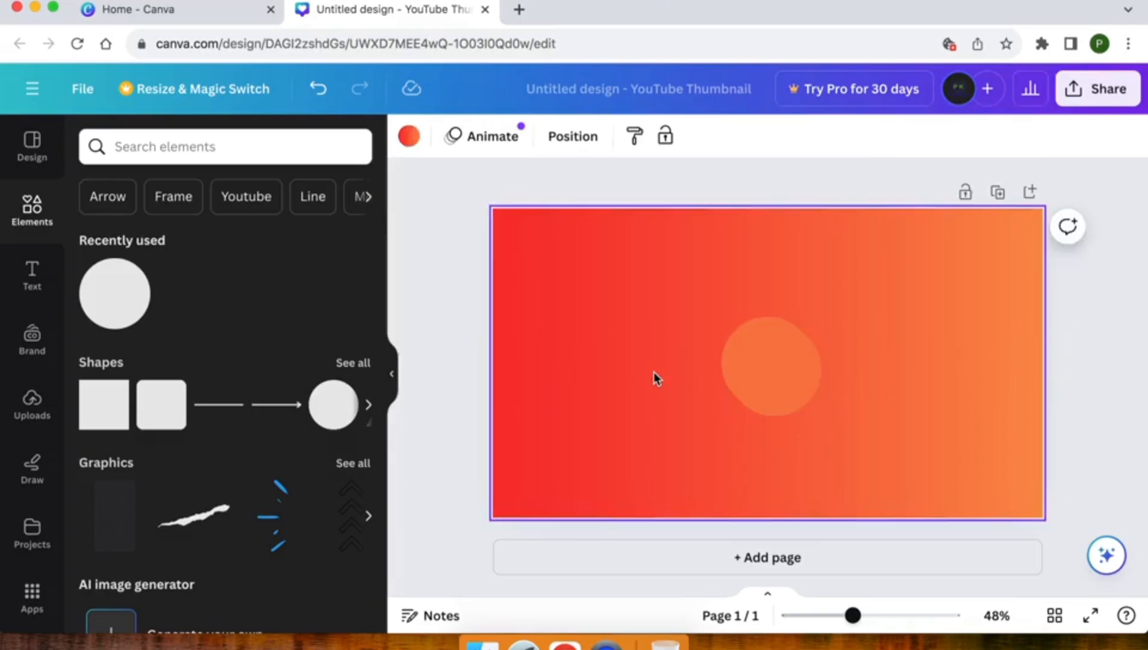
drag(776, 373, 607, 307)
drag(749, 370, 727, 313)
Step: Recolour both circles with the light blue from the default solid colours
click(496, 144)
scroll(163, 370, down, 4)
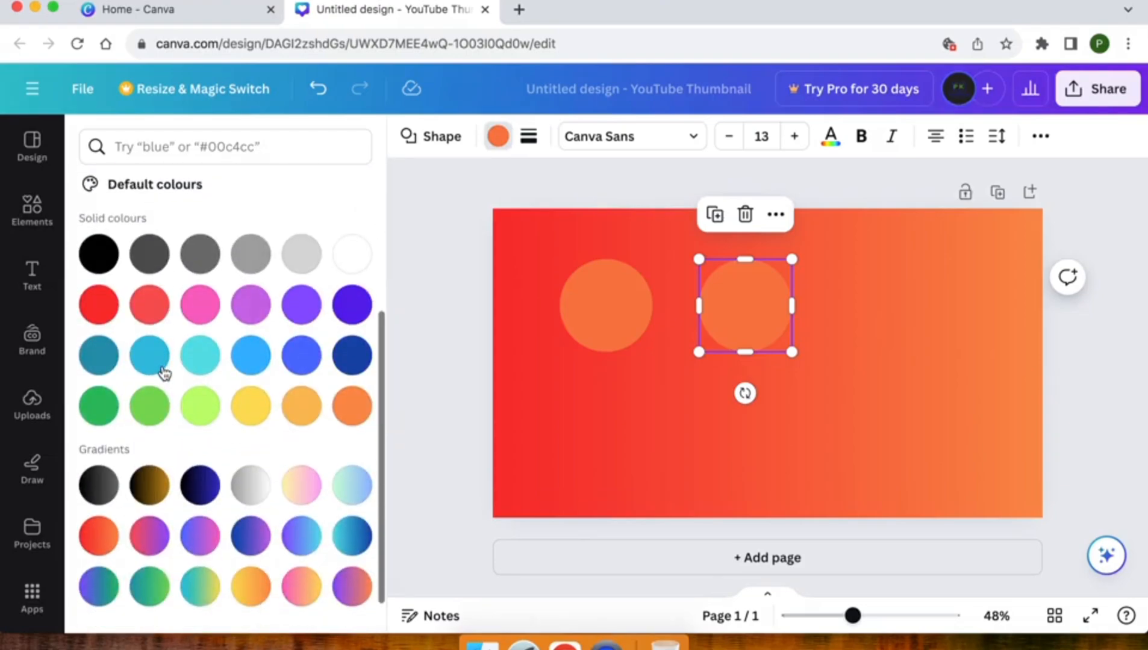
click(149, 356)
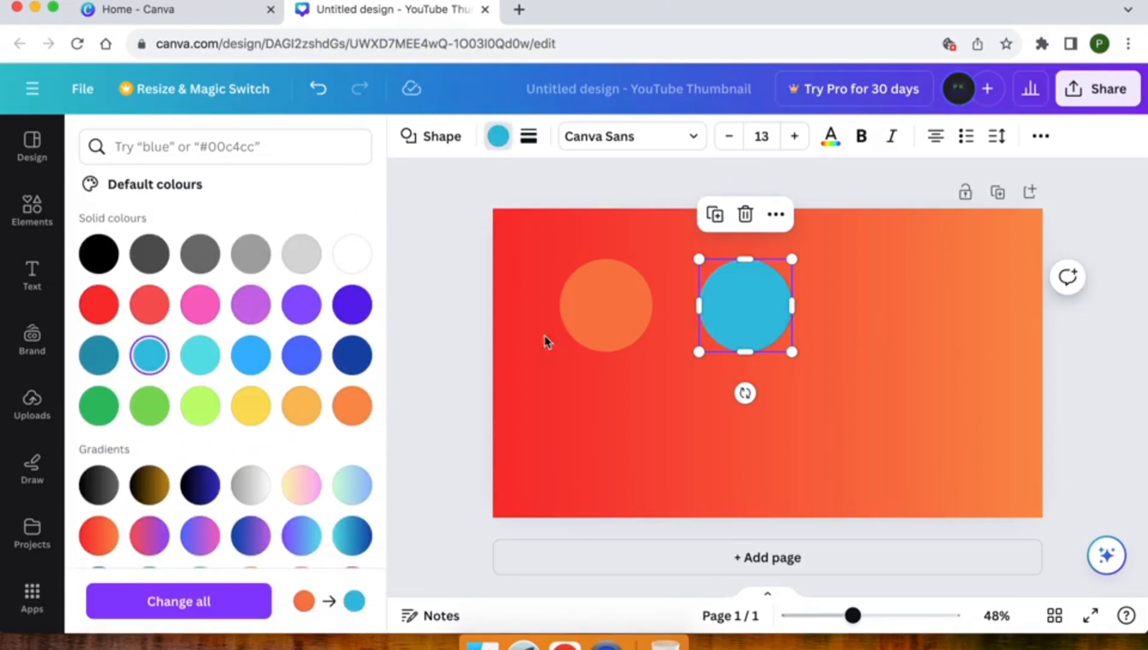
click(595, 318)
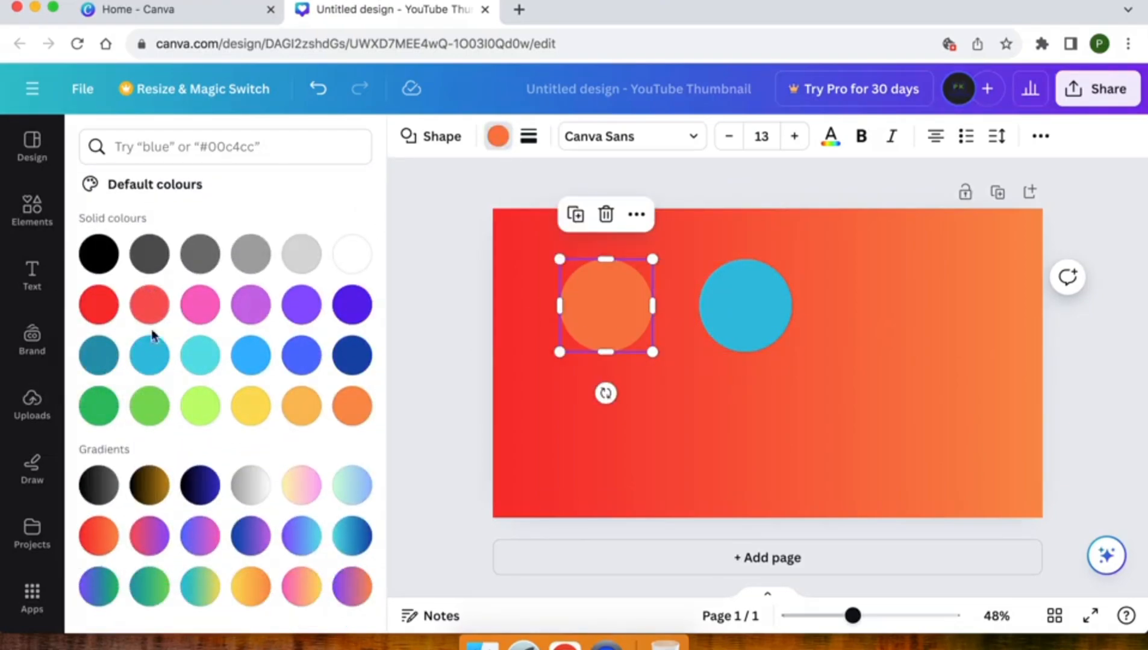
click(150, 360)
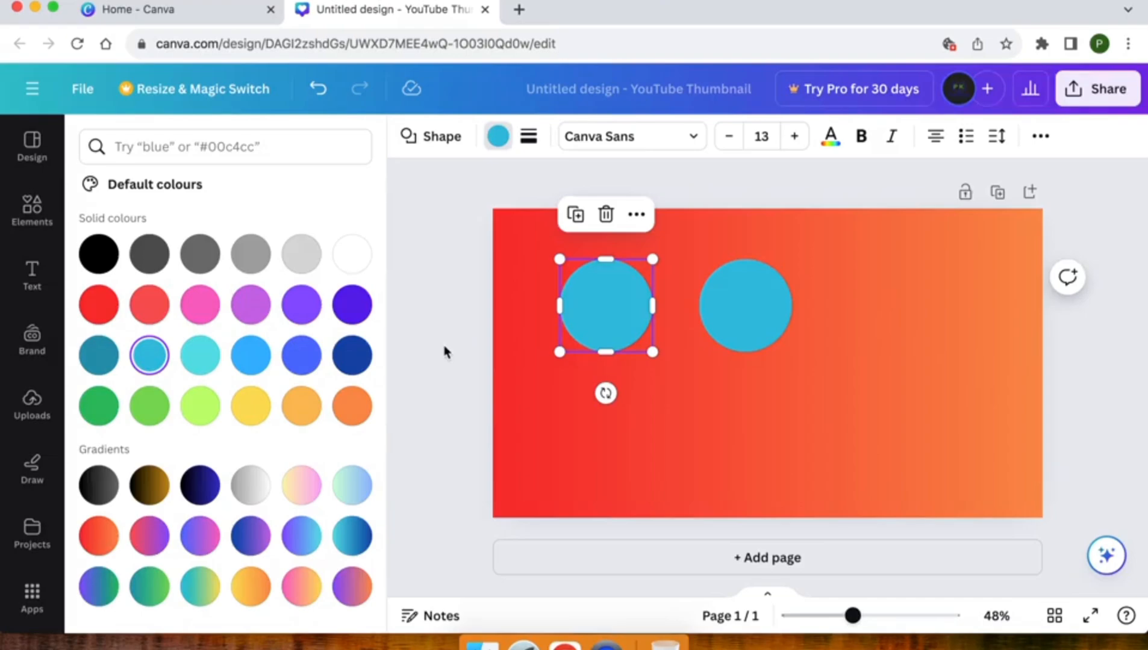
click(473, 350)
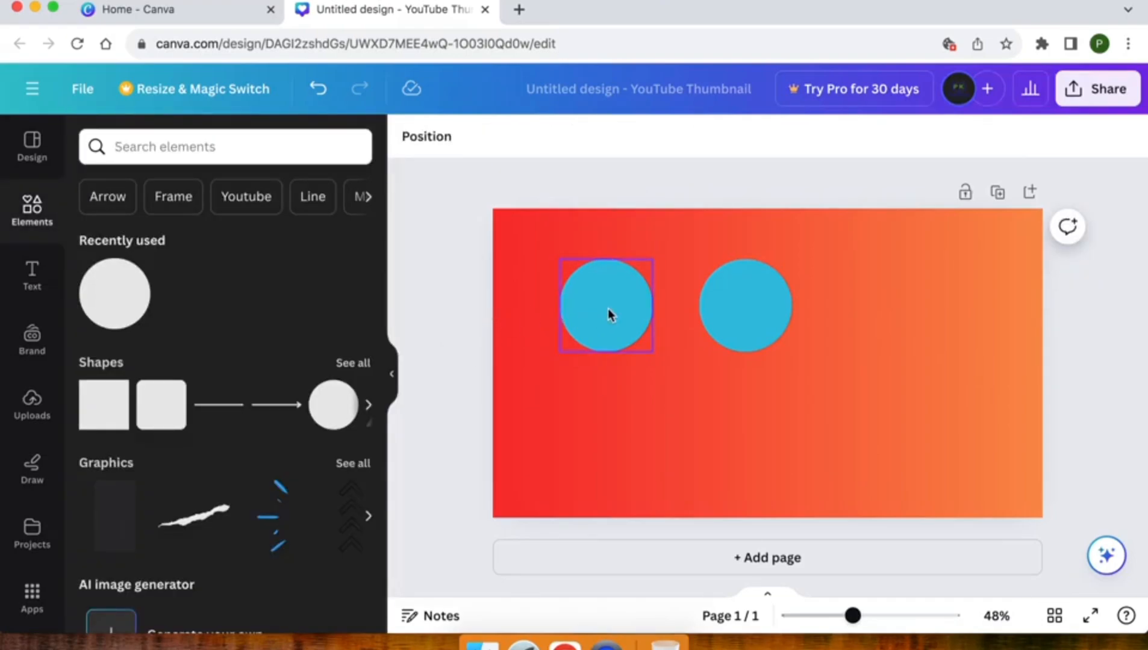
Step: Move the two blue circles to the page's upper-left and upper-right corners, aligned and partly overlapping the page edges
drag(612, 305, 522, 234)
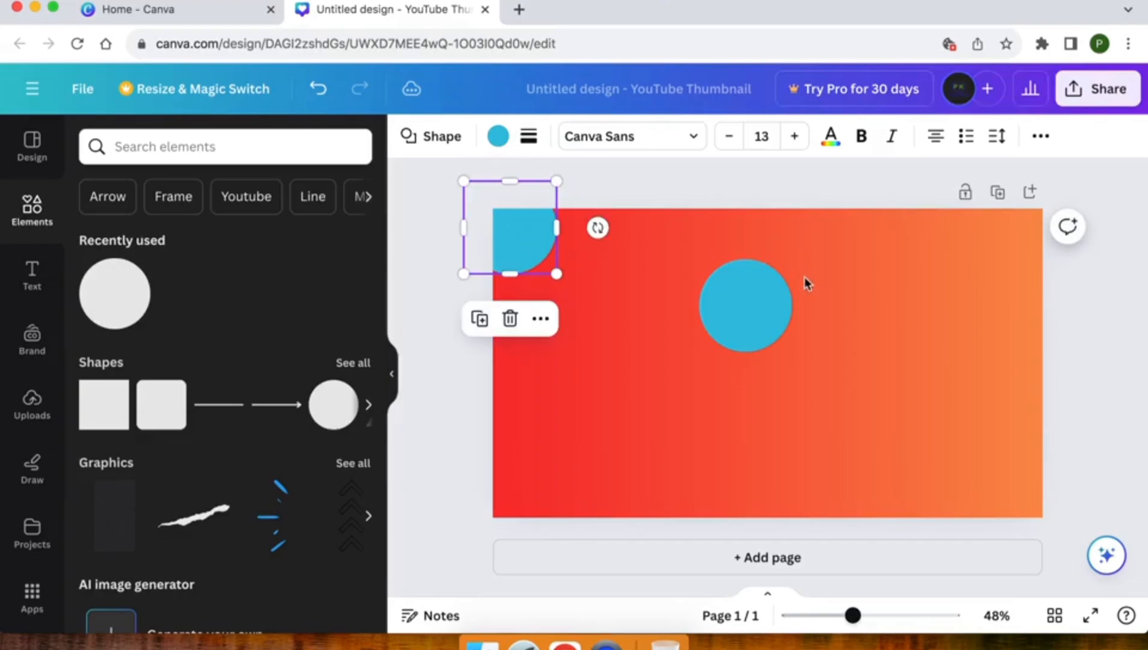
drag(730, 294, 1012, 217)
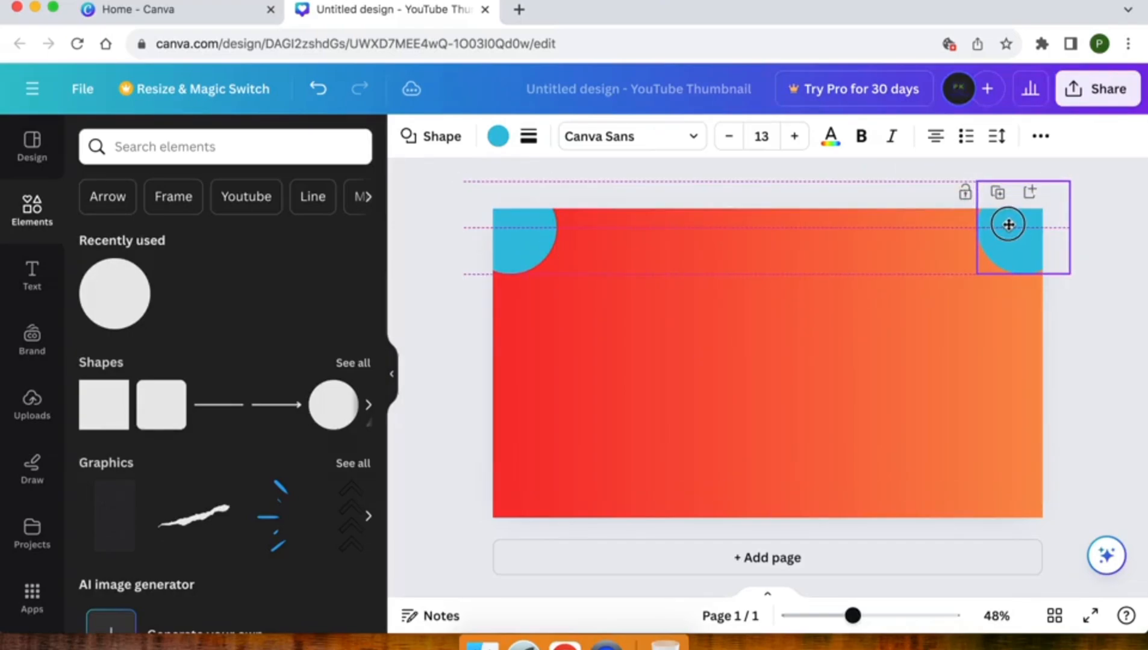
click(454, 321)
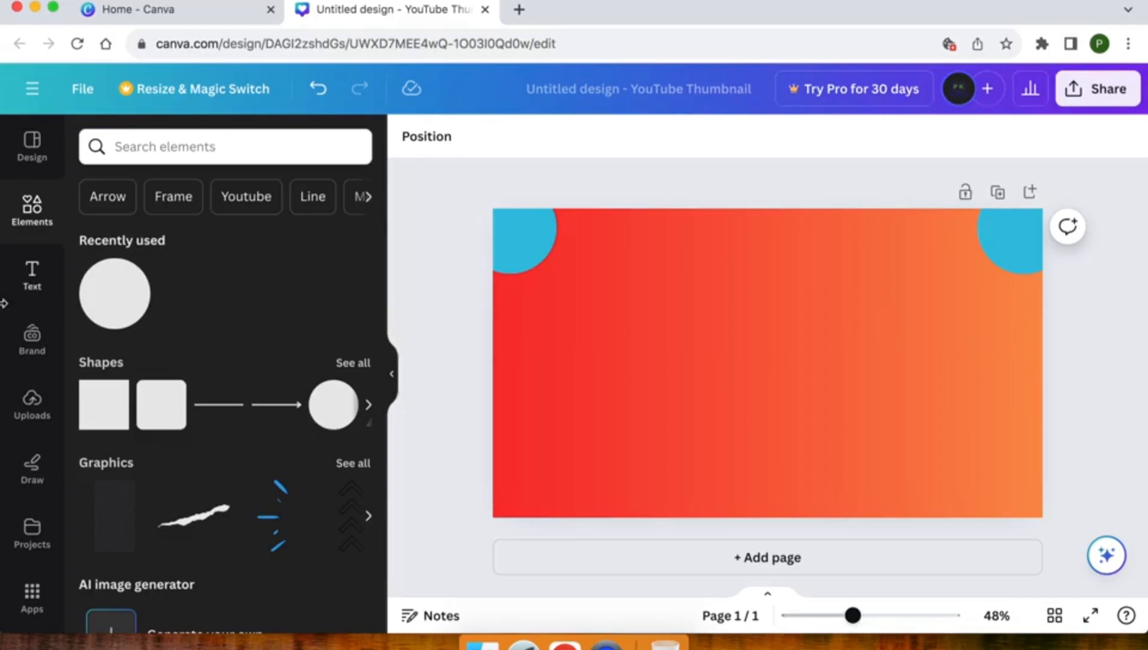
Step: Upload the logo image png.png from the Projects folder to the media uploads
click(22, 404)
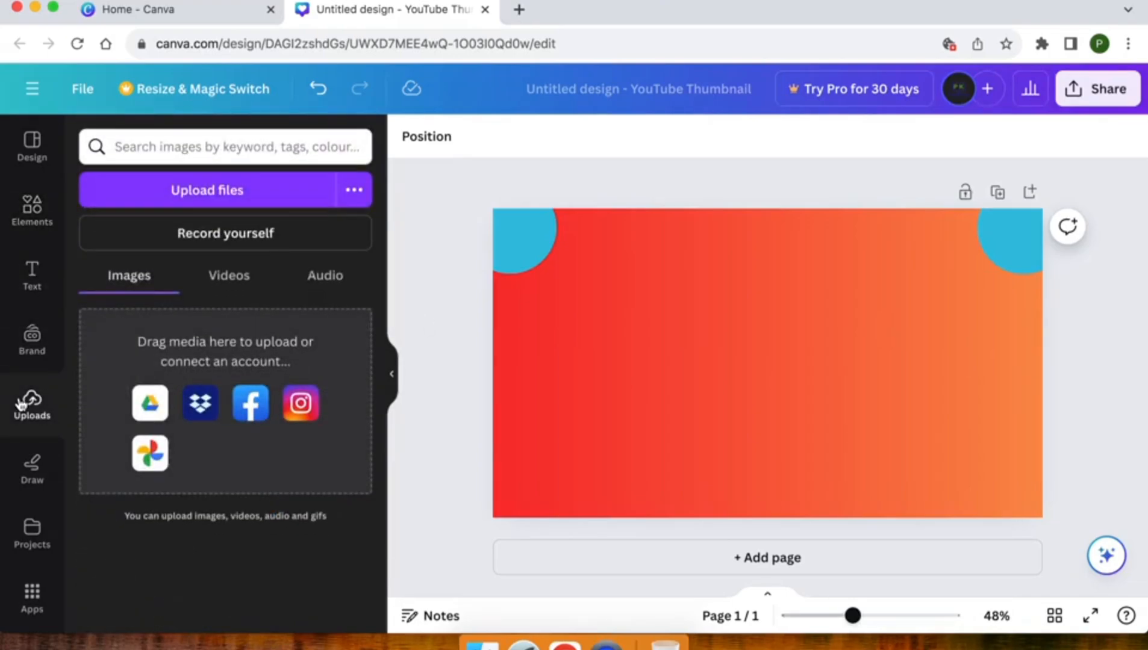
click(184, 191)
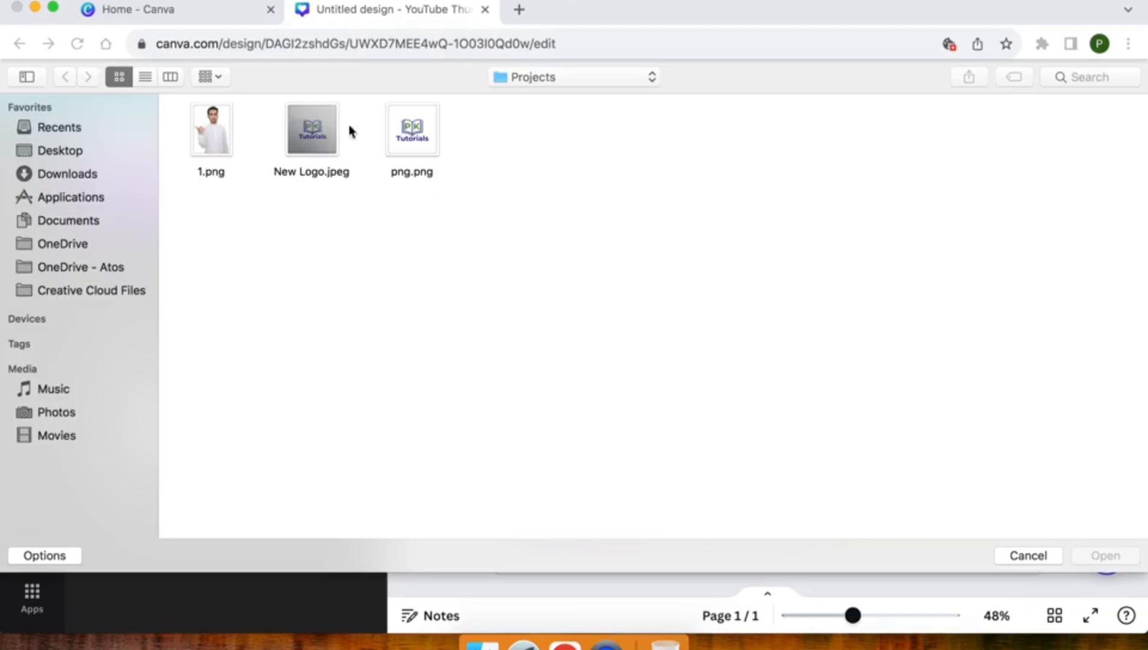
click(424, 134)
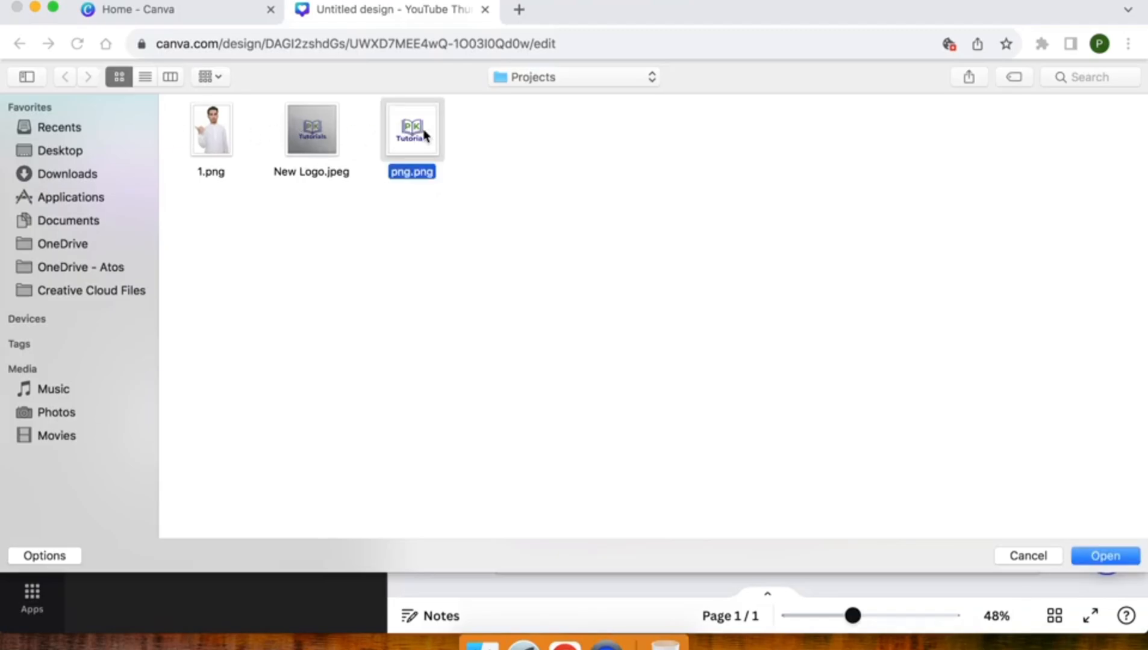
double_click(424, 134)
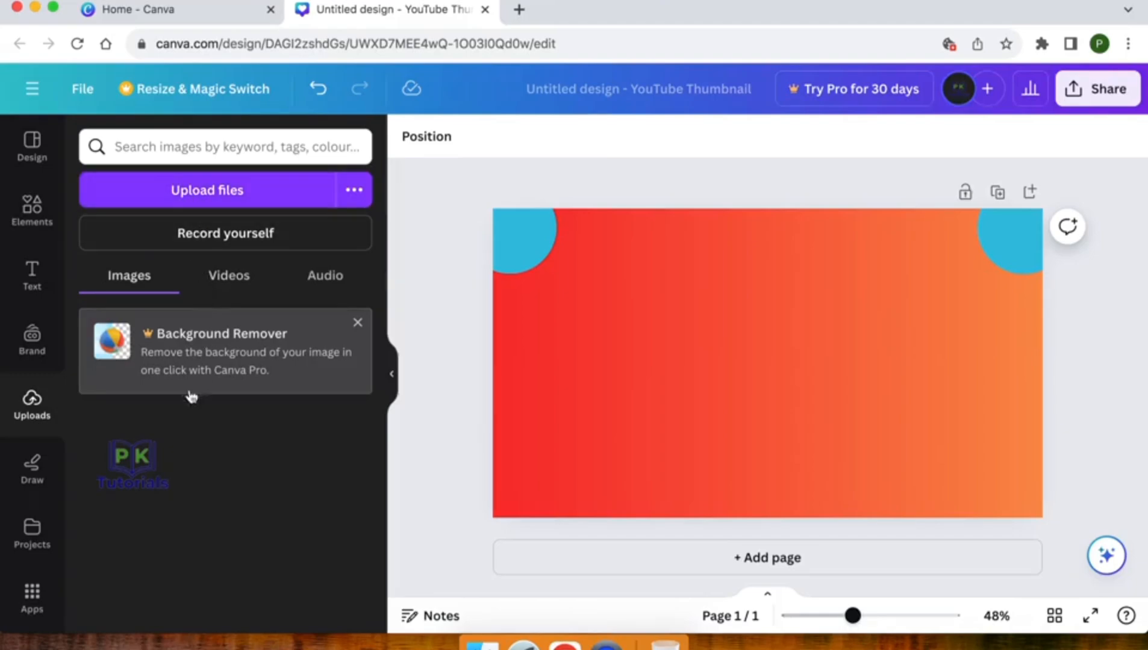
Step: Place the uploaded PK Tutorials logo on the page, shrink it and move it beside the upper-left circle
click(118, 472)
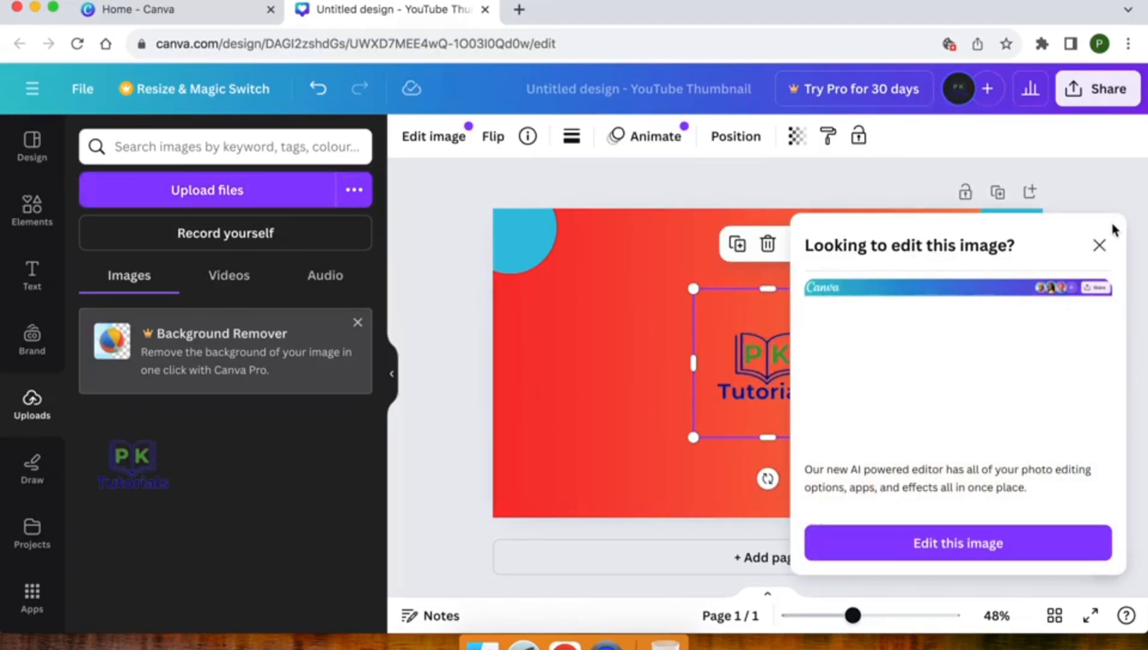
click(1099, 246)
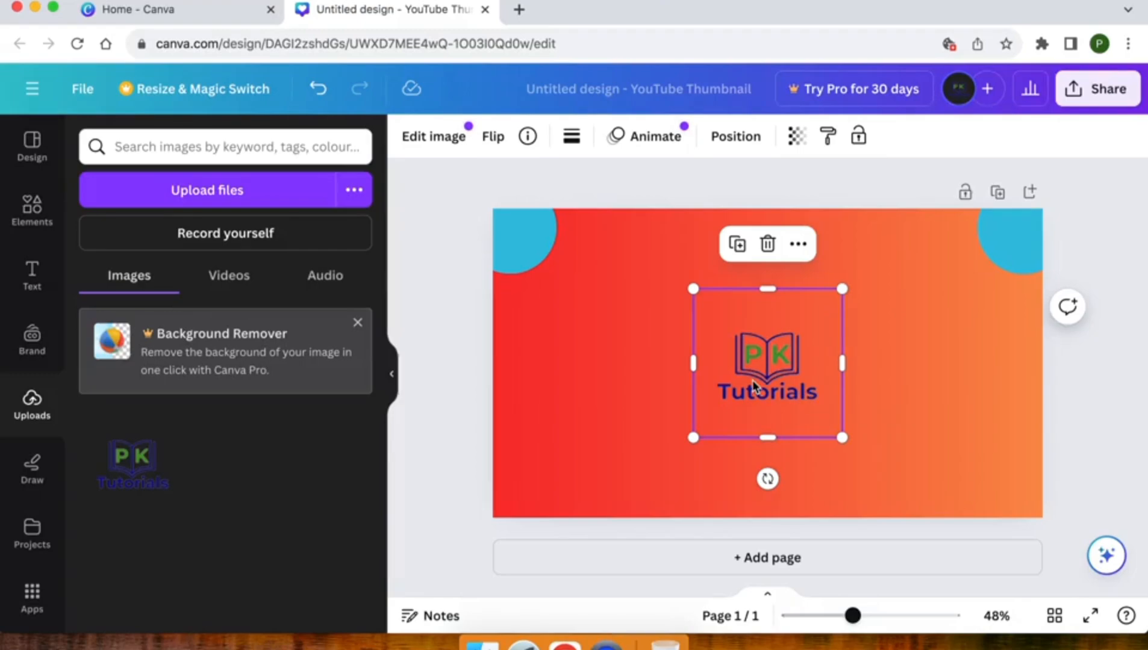
drag(754, 385, 644, 403)
drag(596, 337, 612, 269)
click(453, 320)
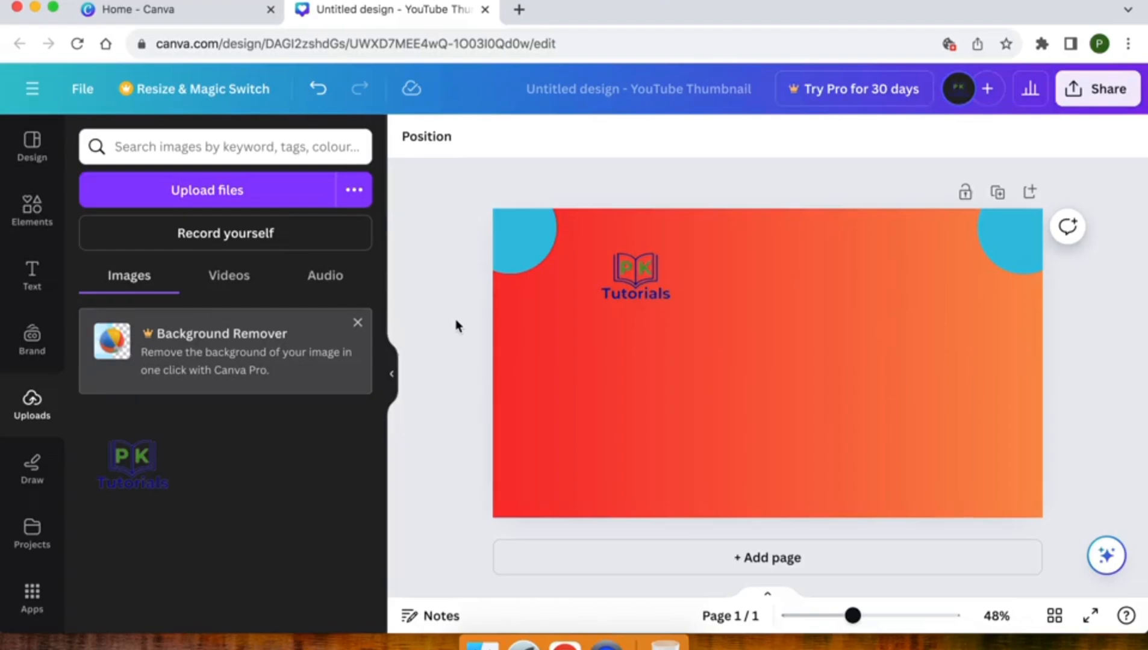
click(691, 363)
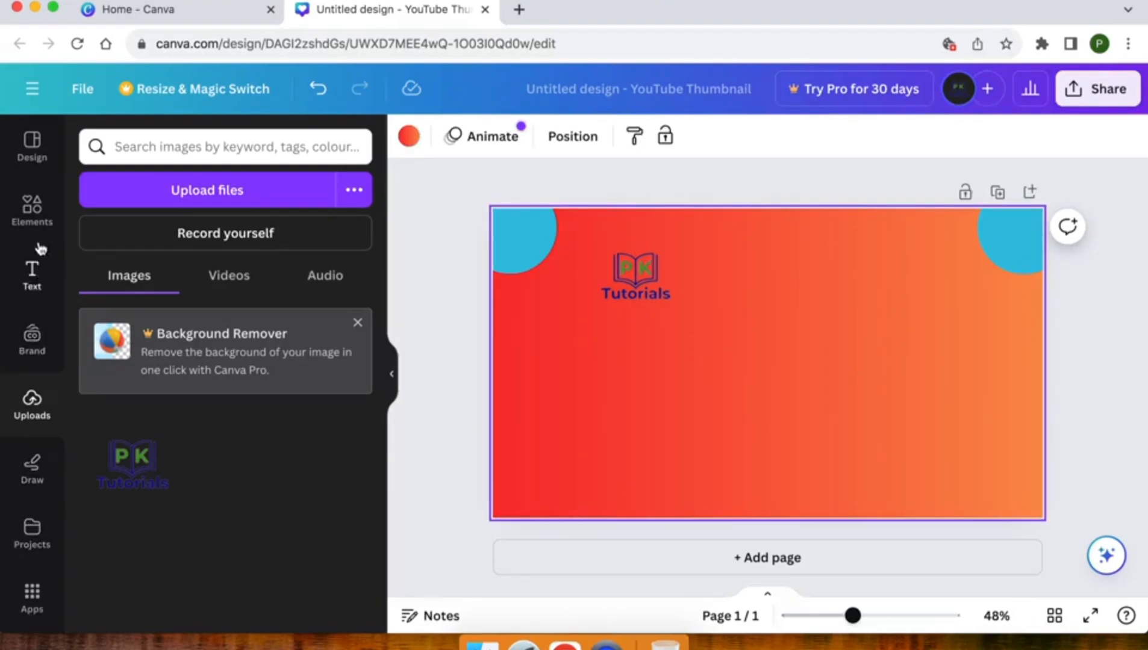
Step: Search the elements for "canva logo" and add the round blue-purple Canva wordmark logo from the photo results
click(33, 210)
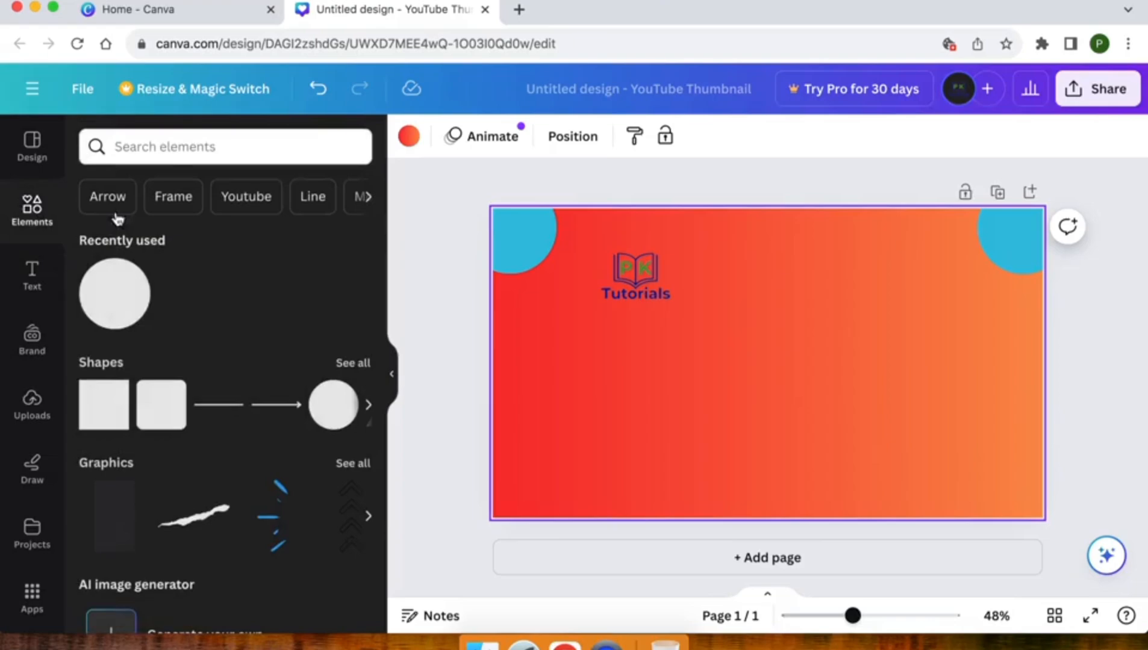
click(163, 146)
text(canv)
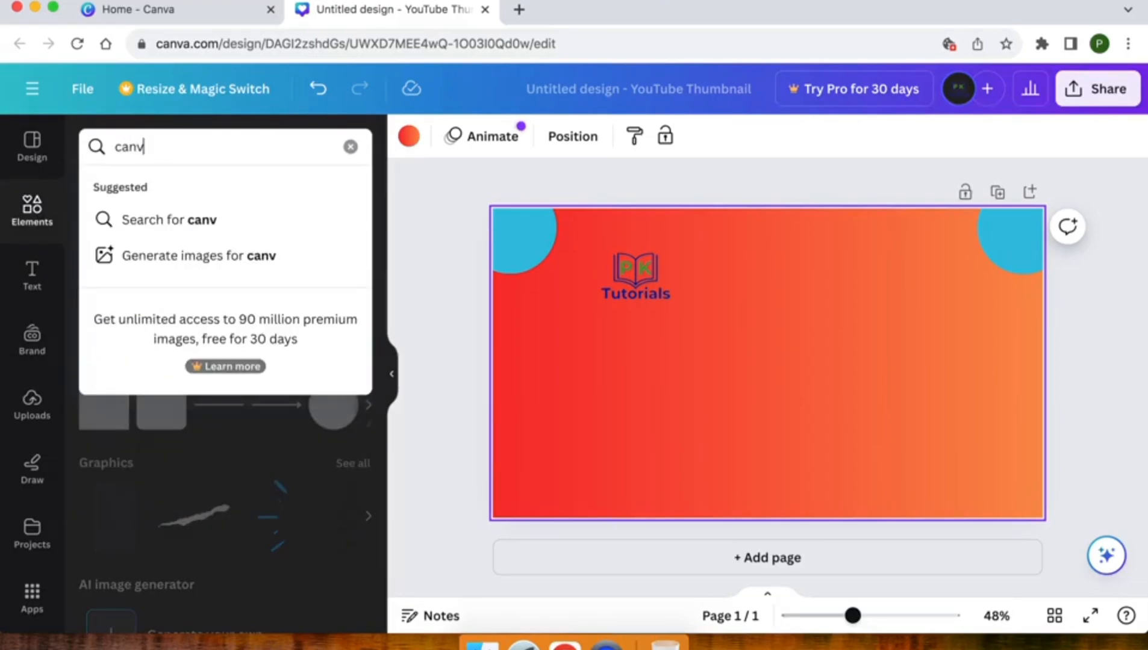
text(a logo)
key(Return)
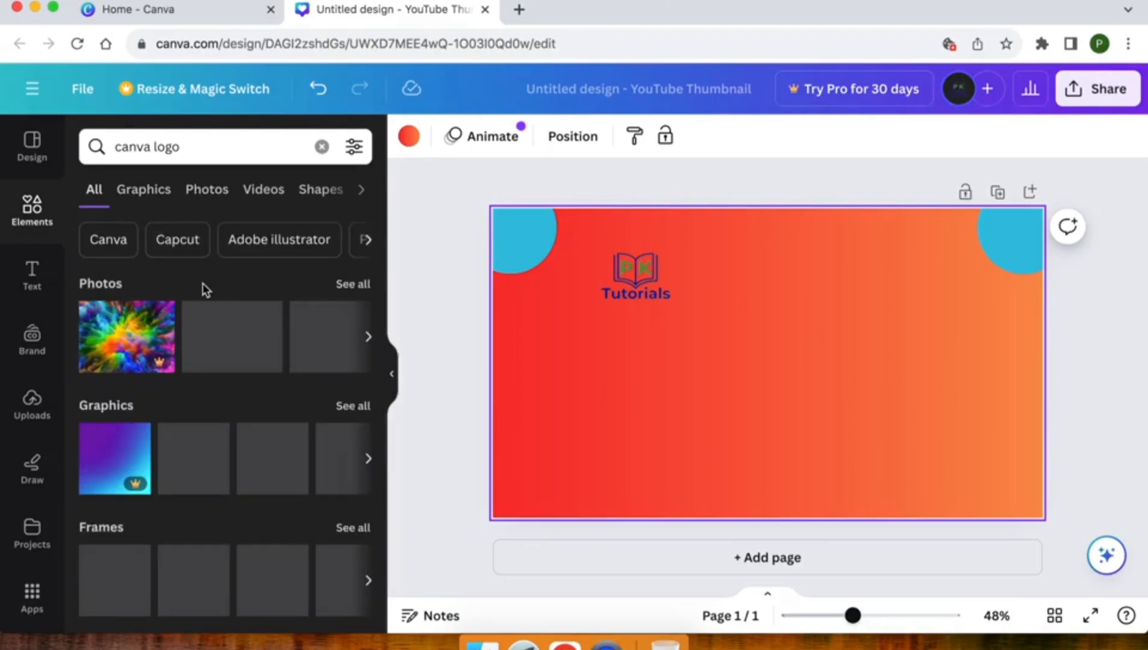
click(350, 286)
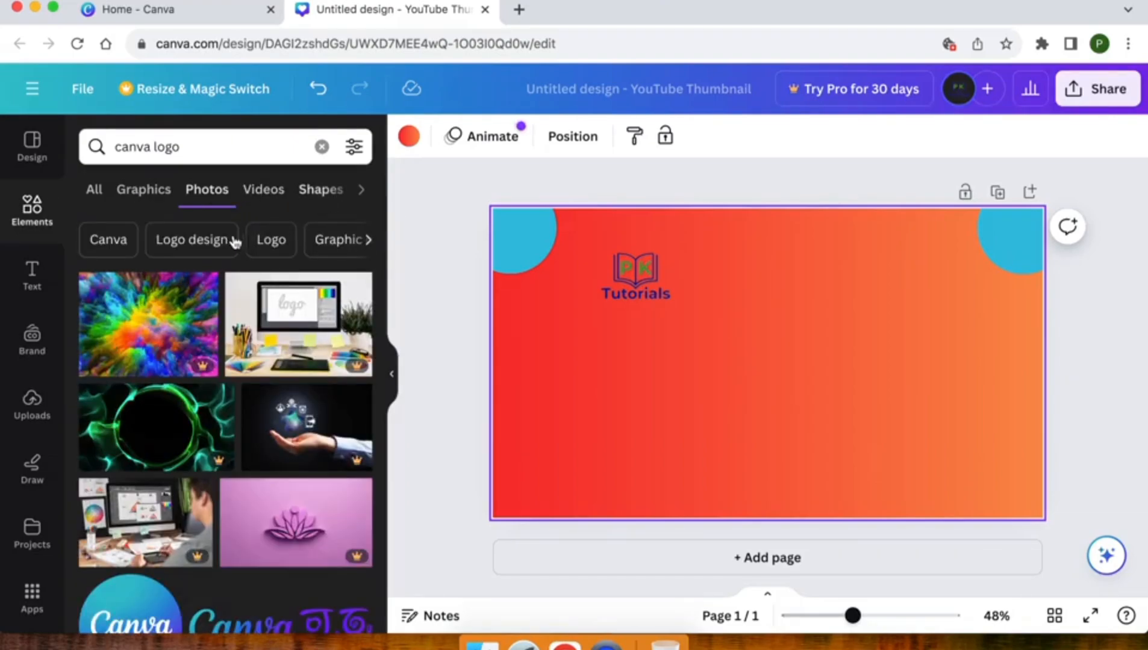
scroll(274, 313, down, 5)
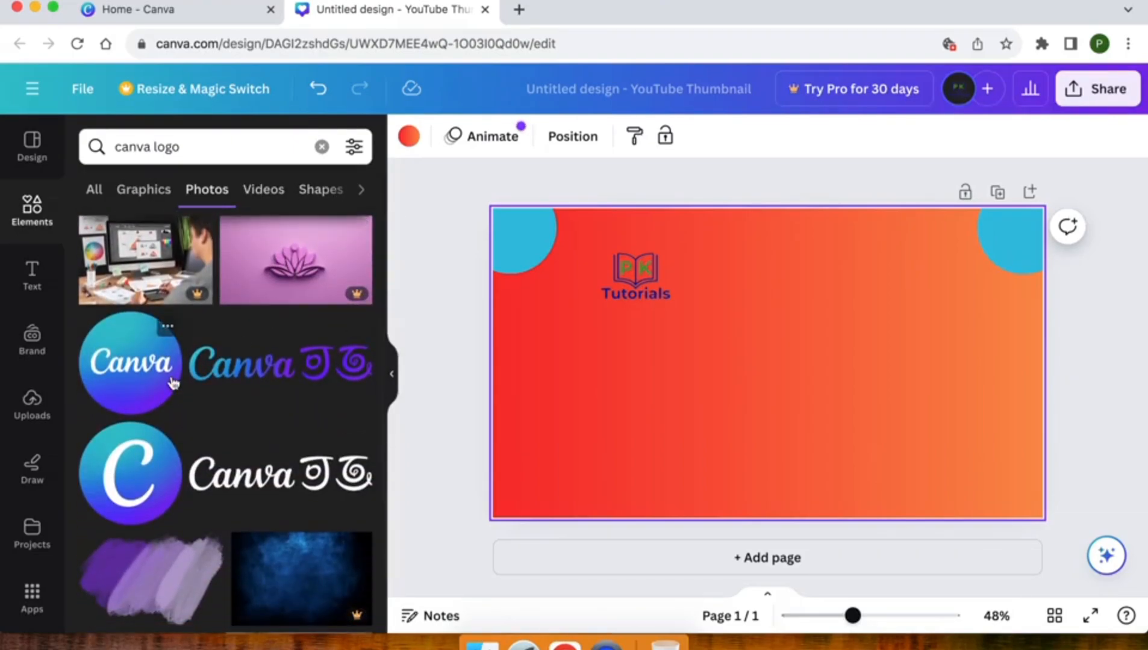
scroll(130, 323, down, 4)
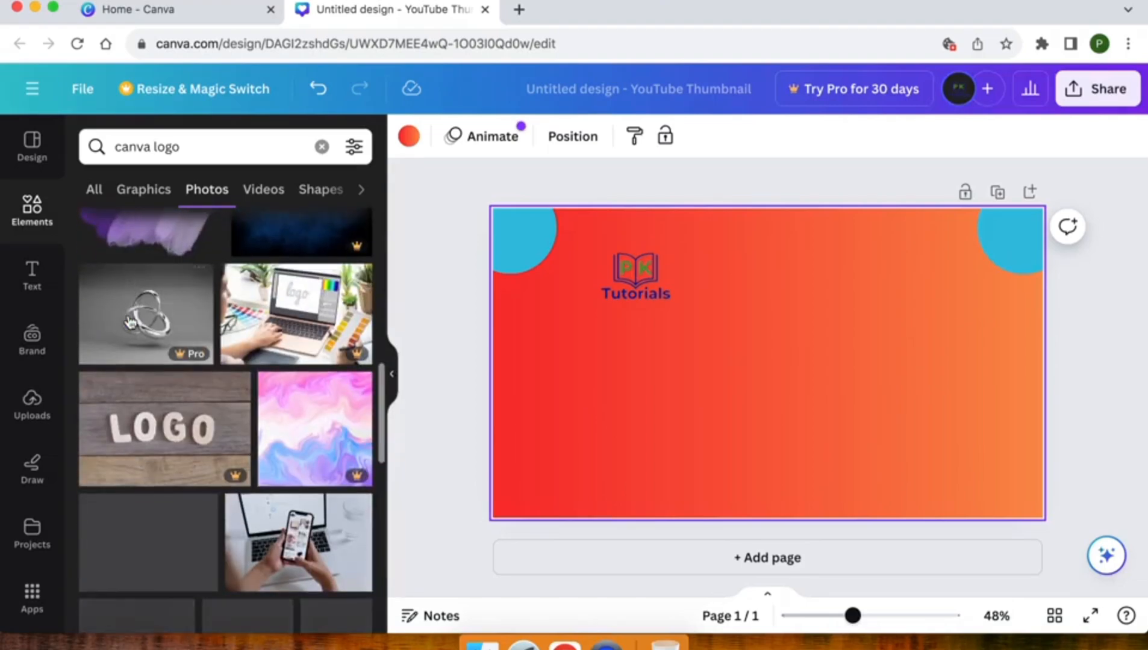
scroll(130, 322, up, 4)
scroll(130, 322, up, 1)
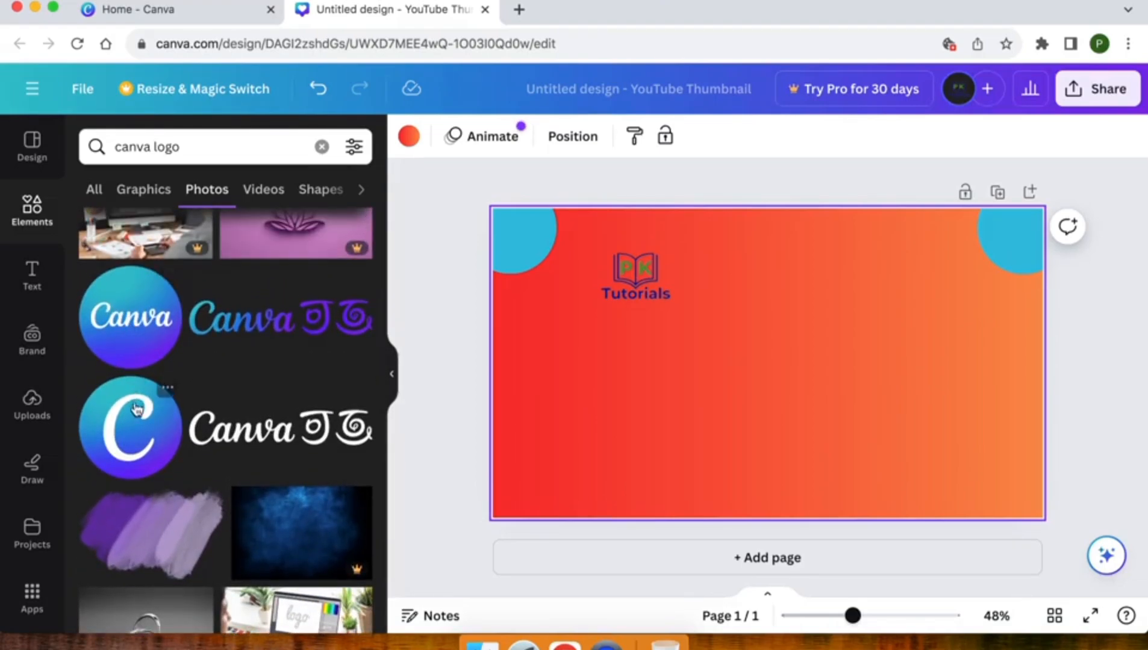
click(127, 325)
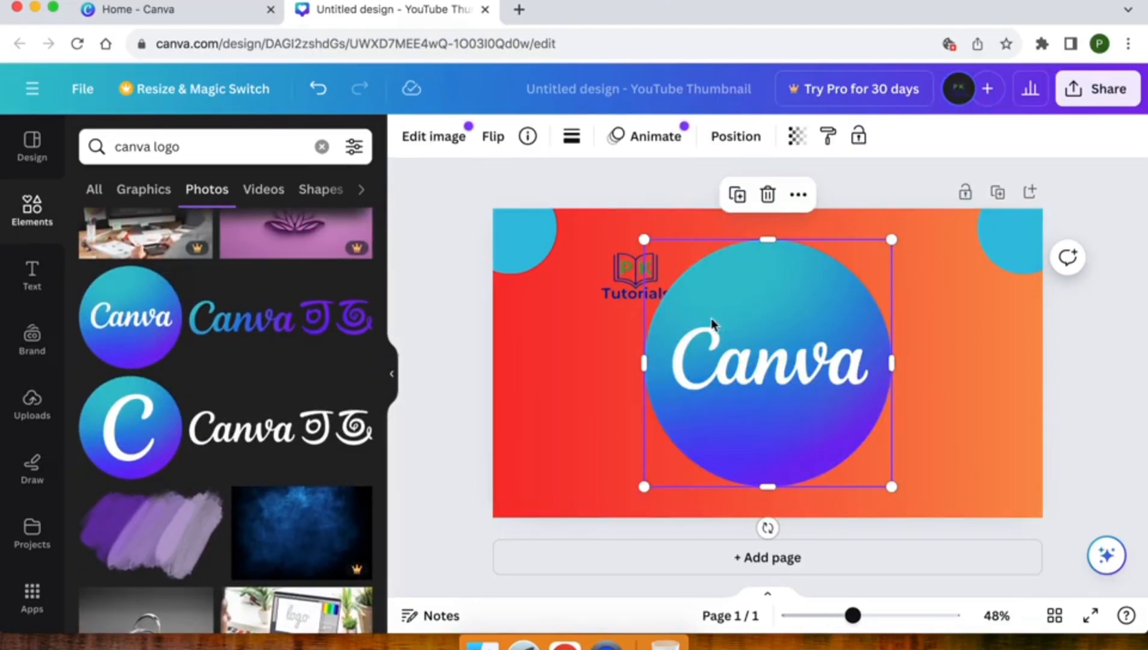
Step: Shrink the round Canva logo and place it in the page's upper half, to the right of the PK Tutorials logo
drag(836, 333, 901, 311)
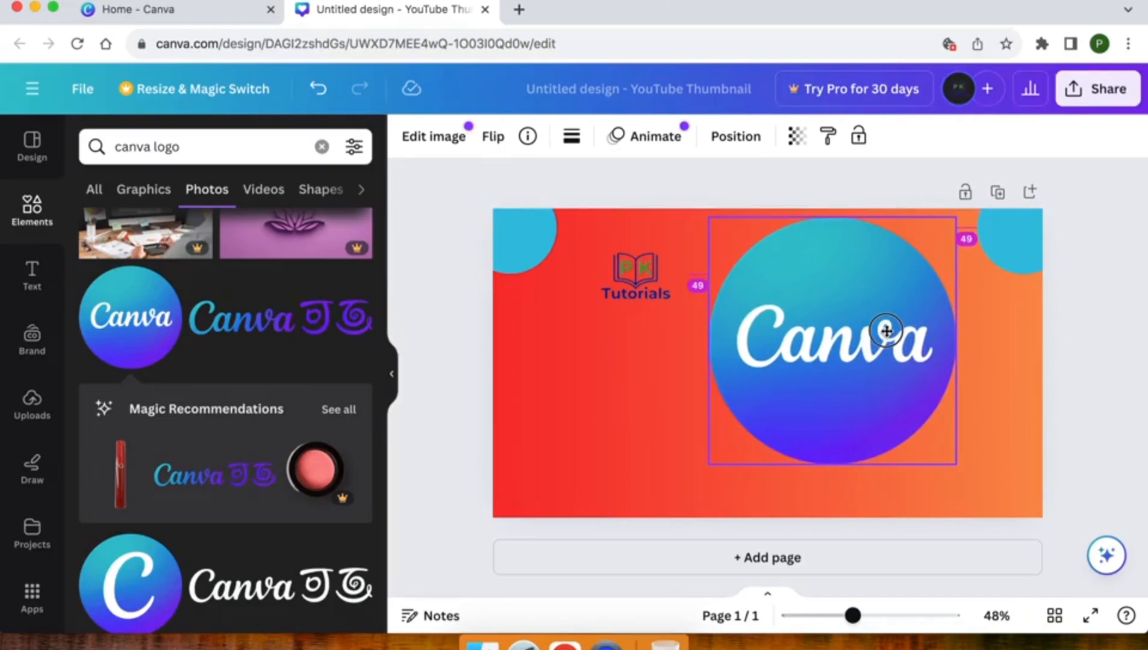
drag(958, 464, 939, 447)
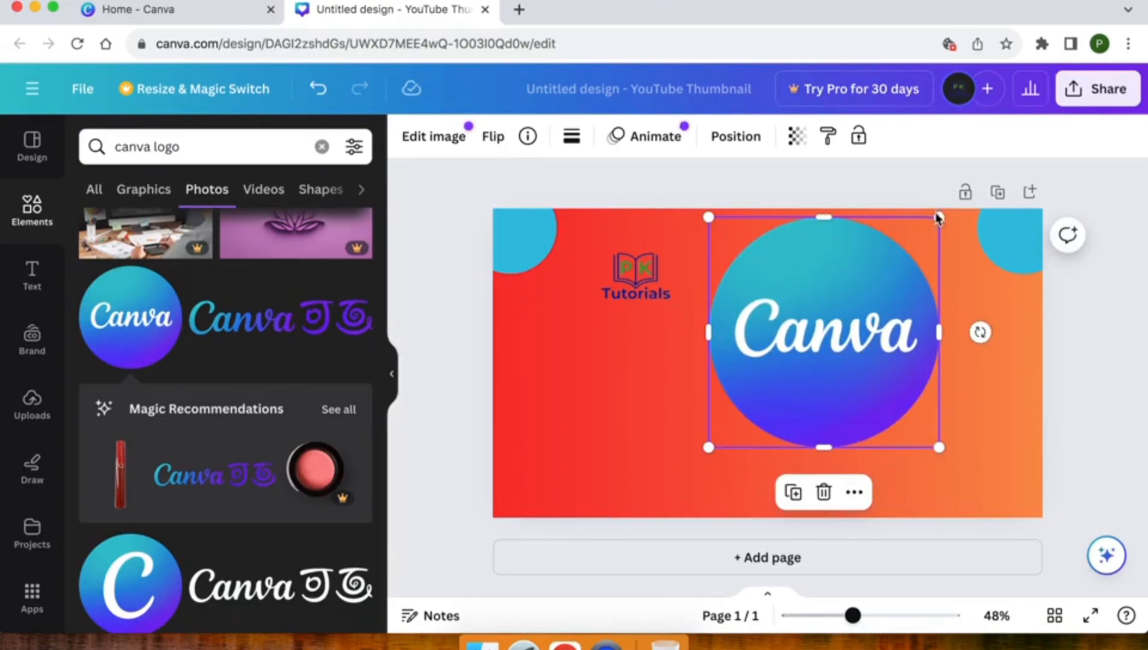
drag(939, 215, 765, 276)
drag(760, 403, 813, 290)
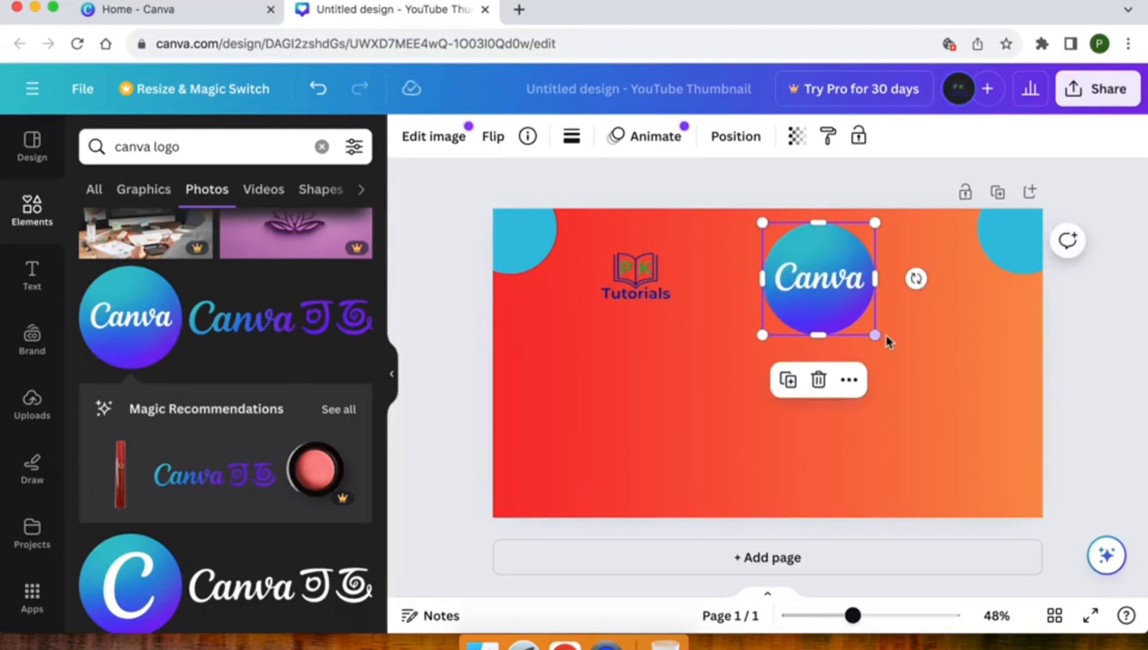
drag(874, 339, 794, 278)
click(443, 232)
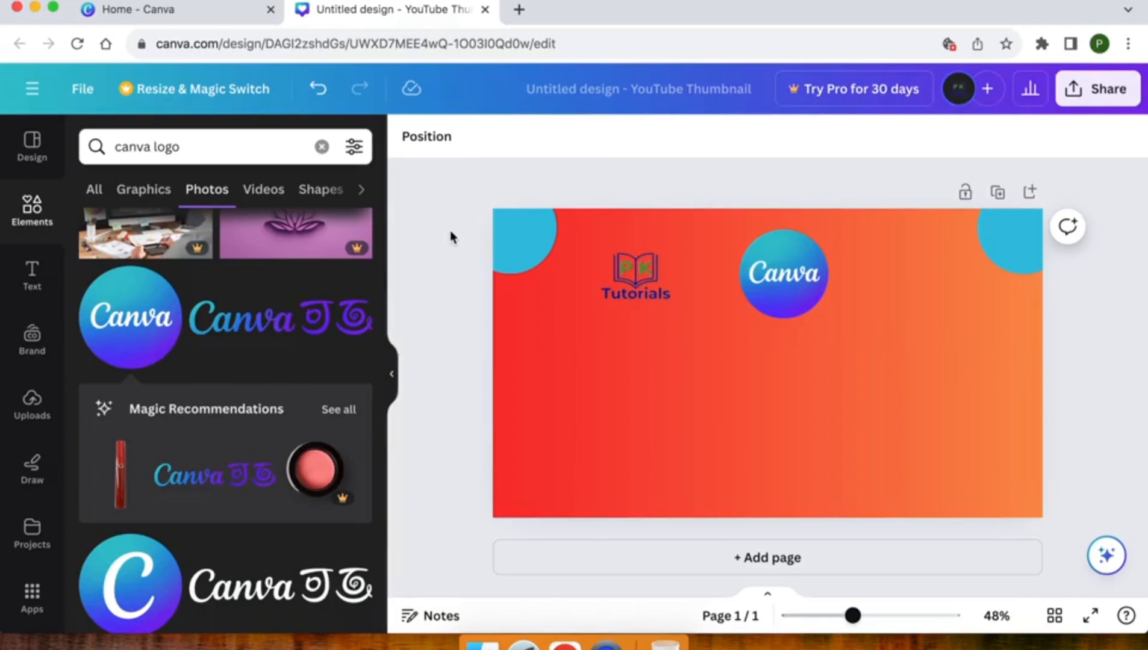
click(614, 415)
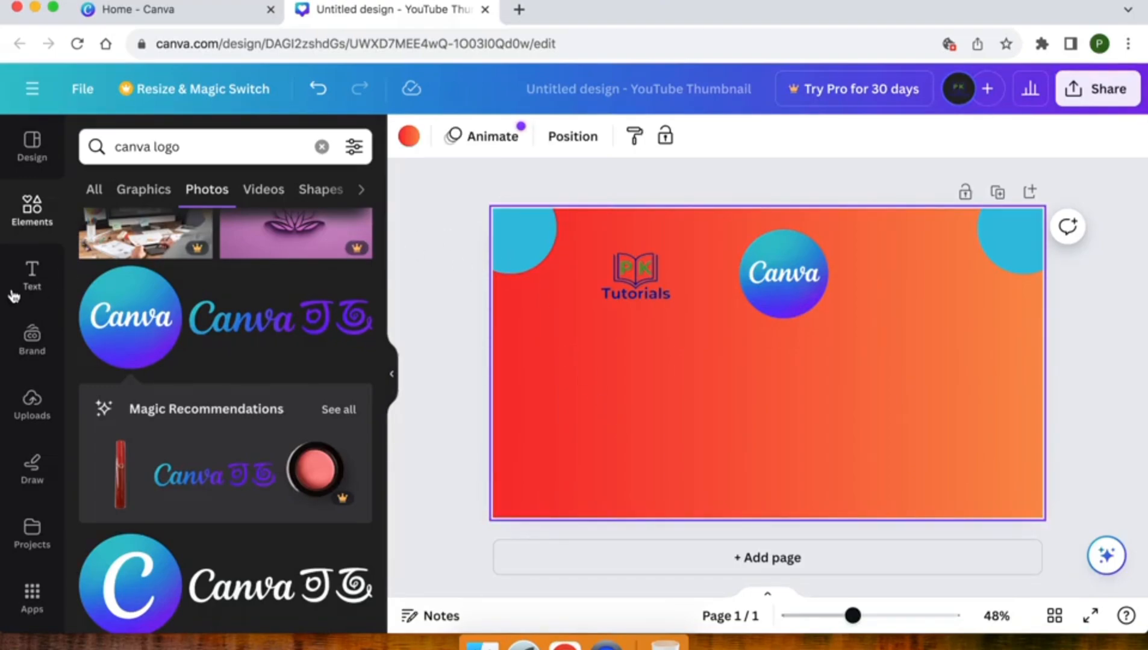
Step: Add a heading to the page with the text "CANVA FULL COURSE"
click(28, 283)
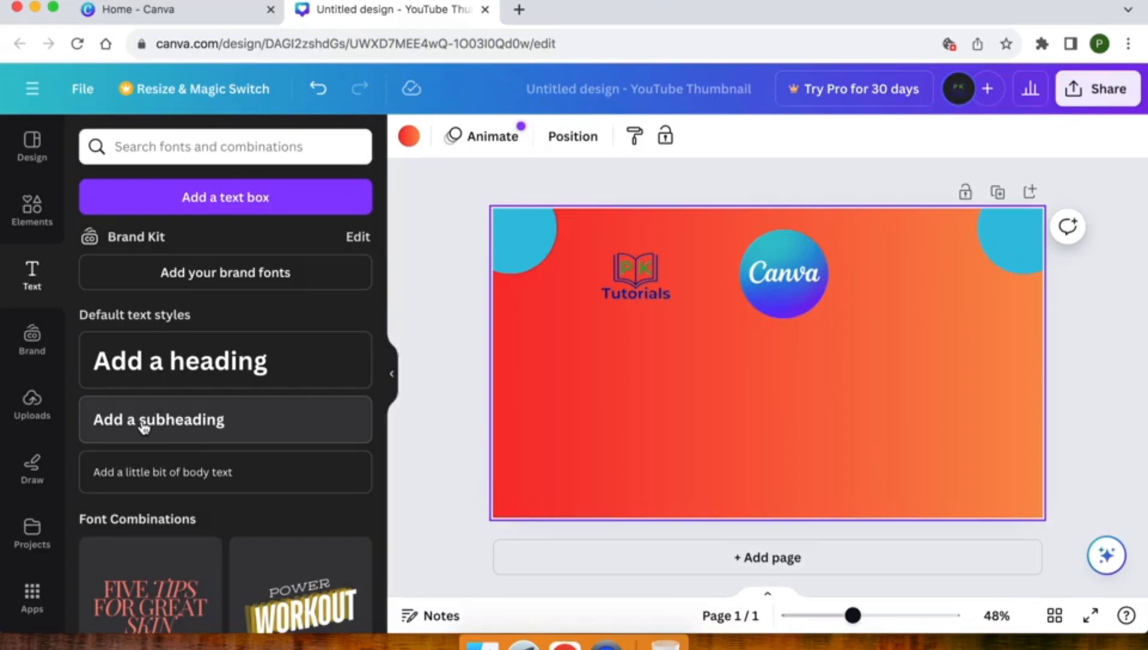
click(184, 367)
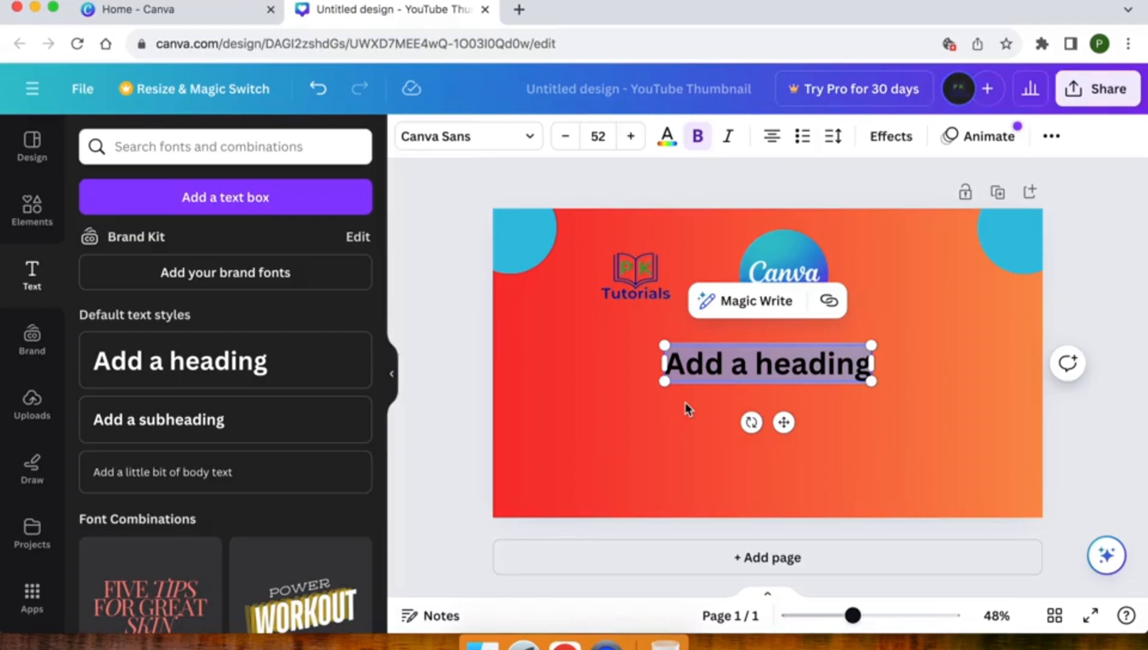
text(CA)
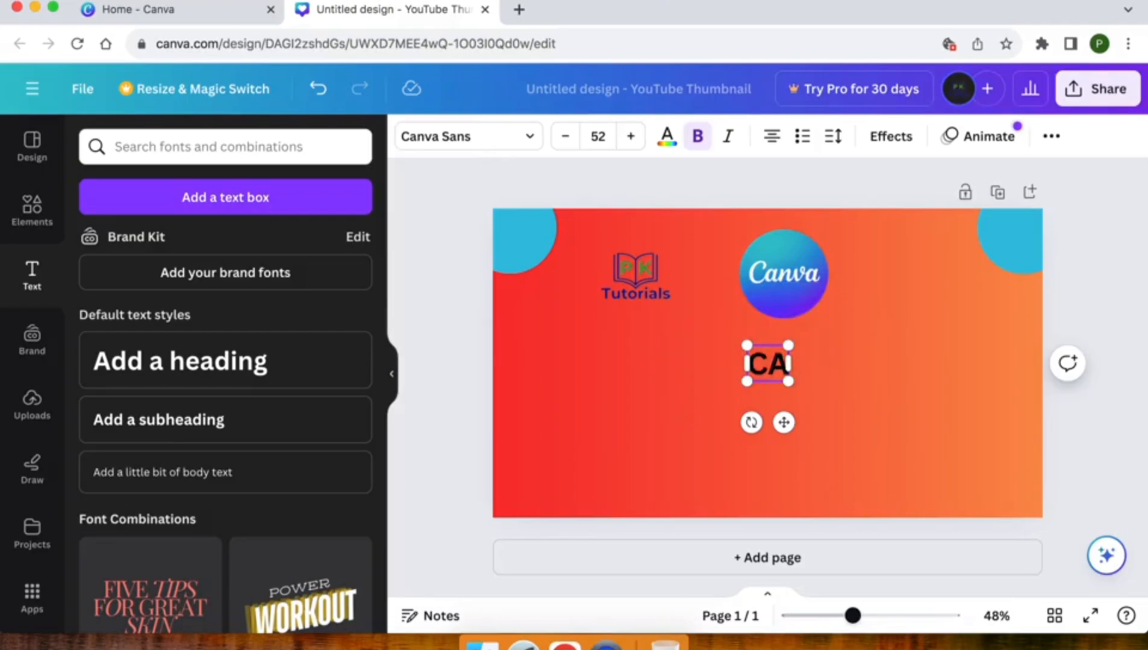
text(NVA FU)
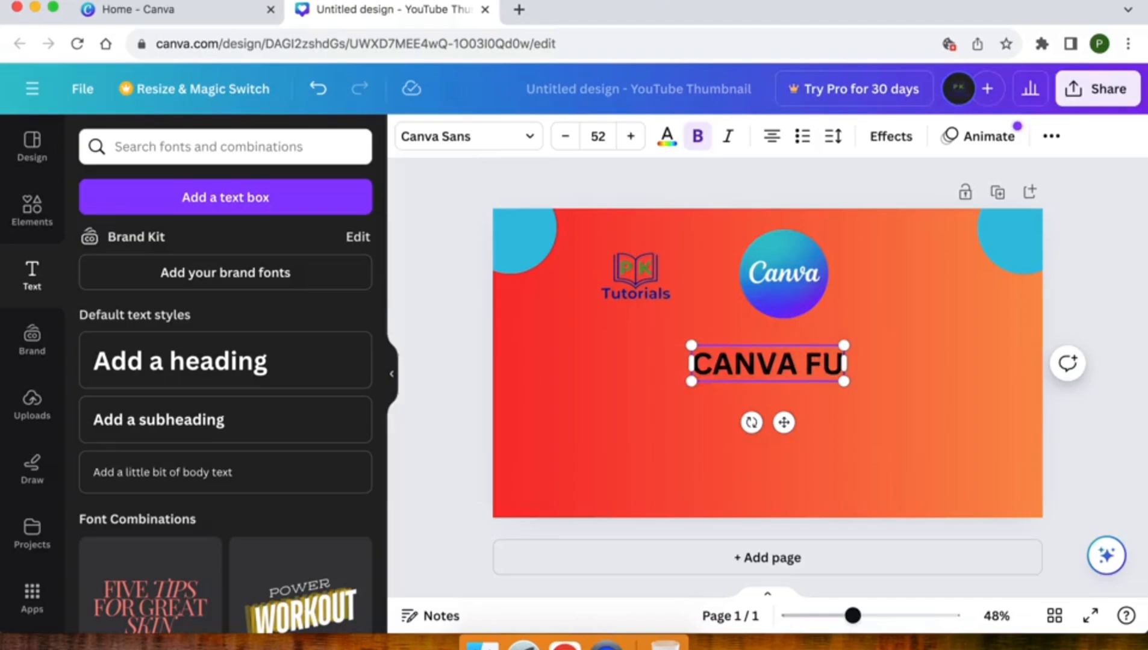
text(LL COU)
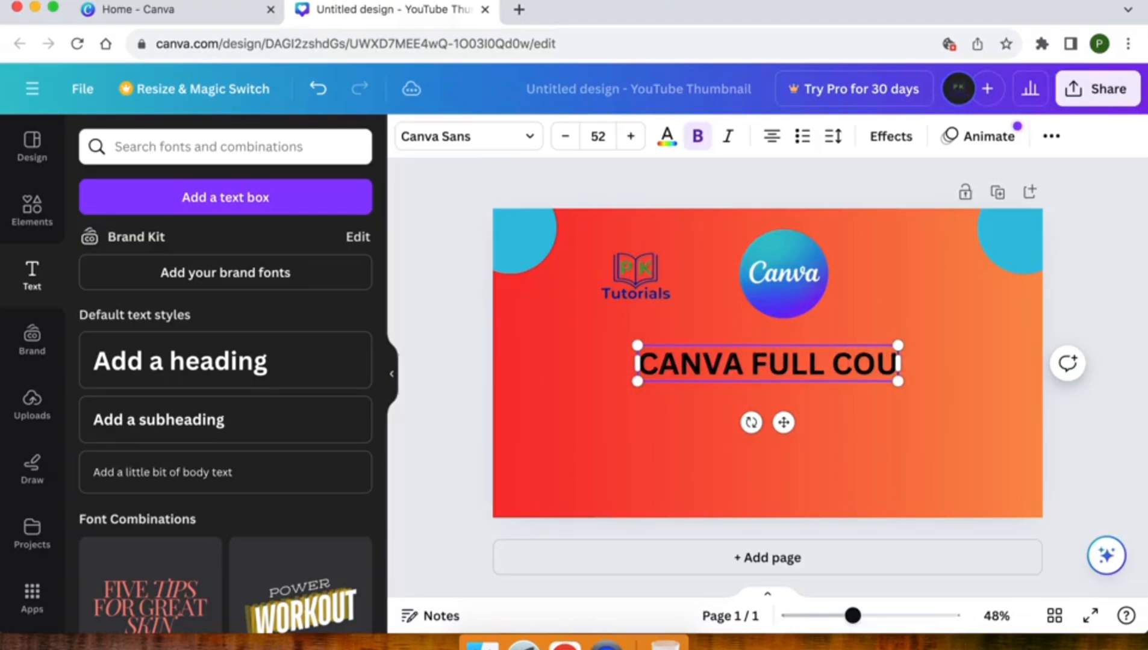
text(RSE)
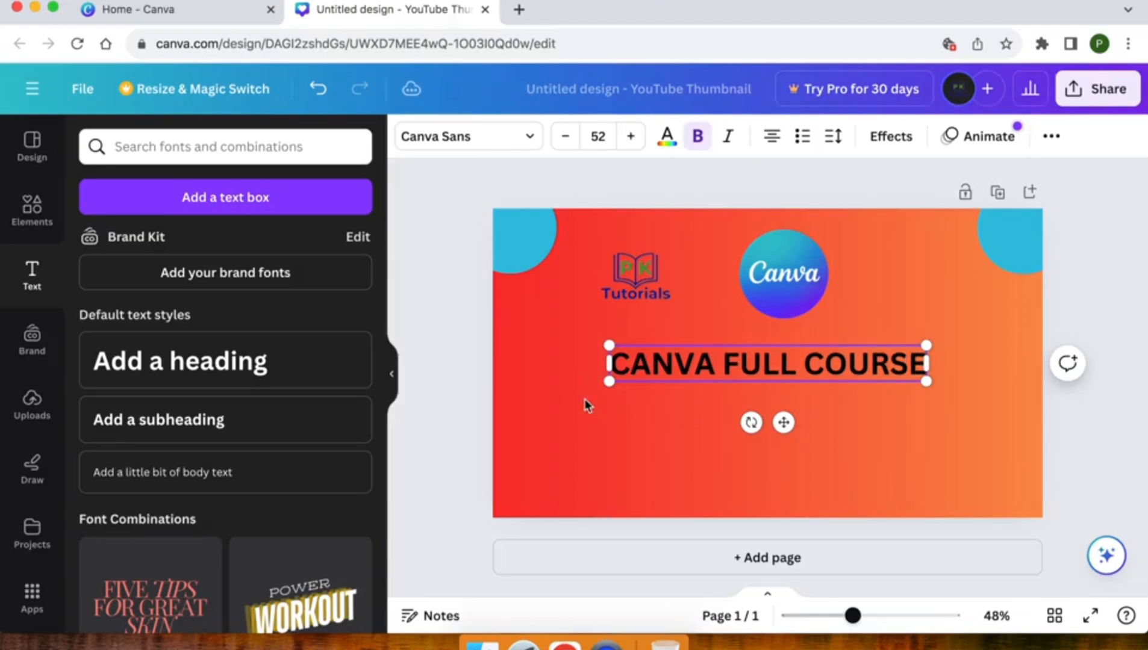
click(582, 400)
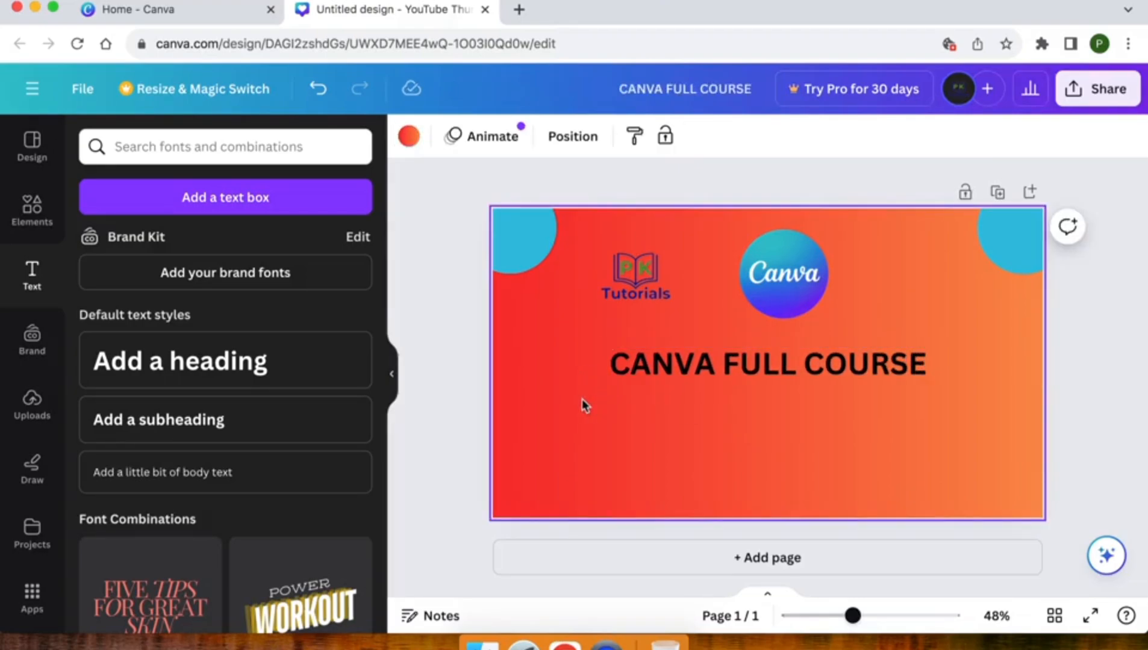
Step: Try Archivo Black on the "CANVA FULL COURSE" heading, and settle on the Gagalin font
click(678, 371)
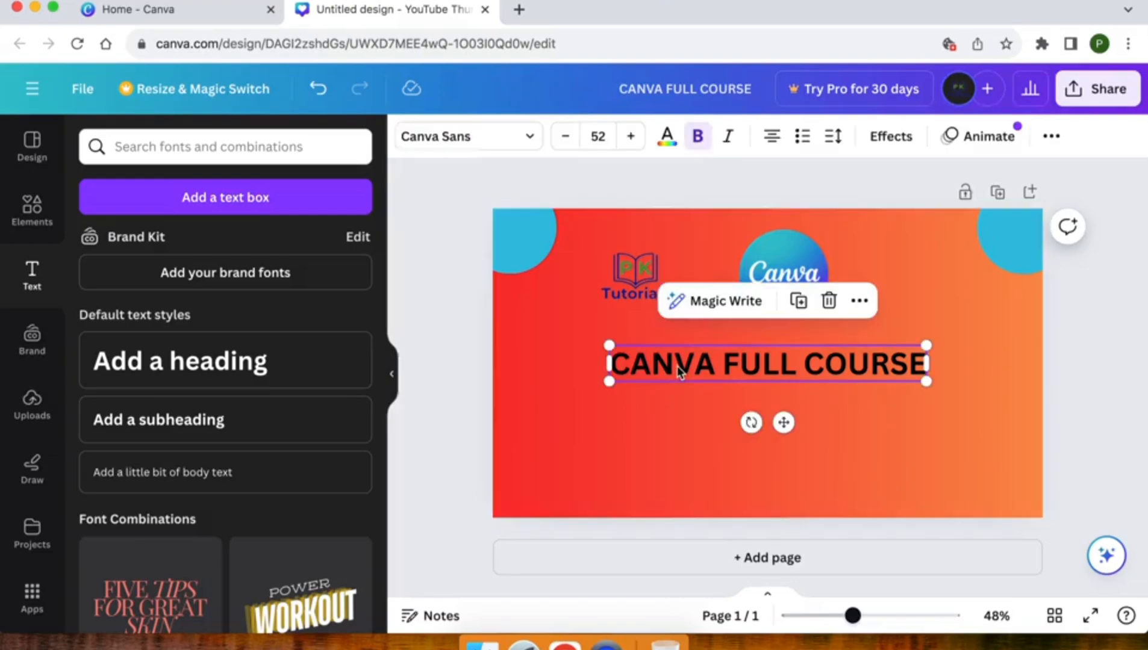
click(519, 138)
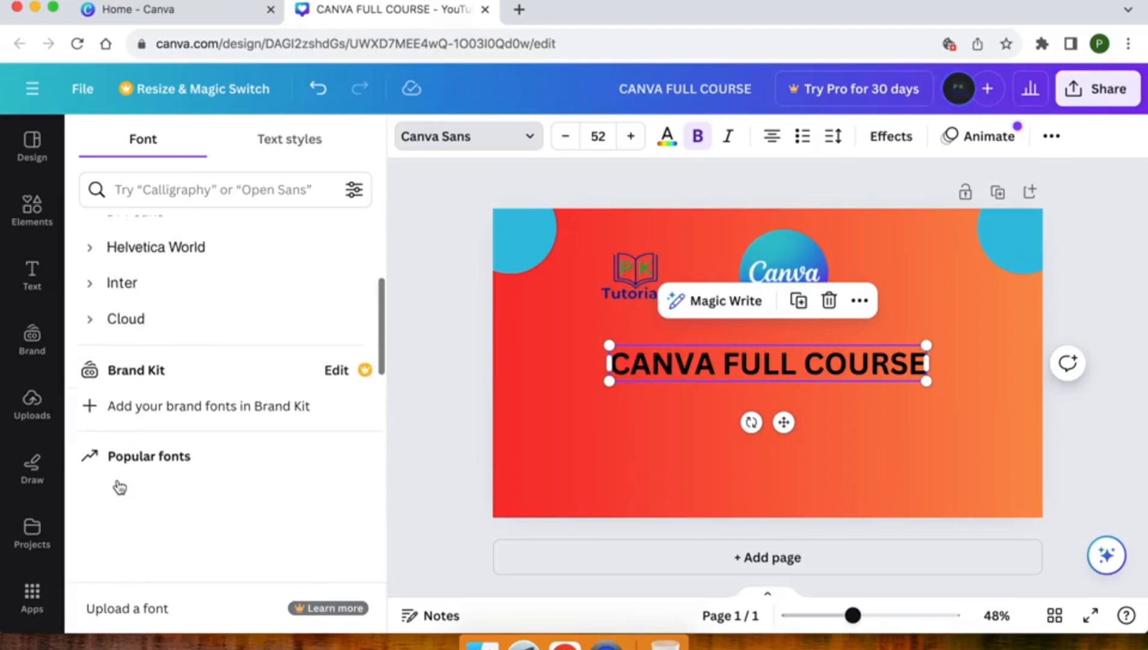
scroll(118, 488, down, 7)
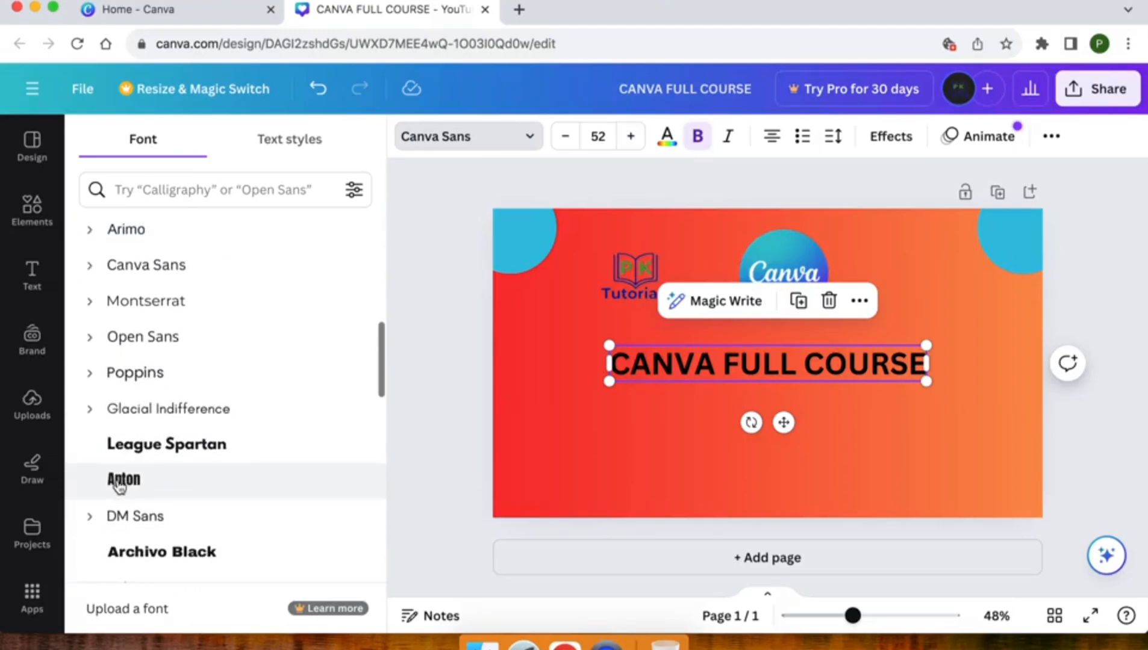
click(128, 413)
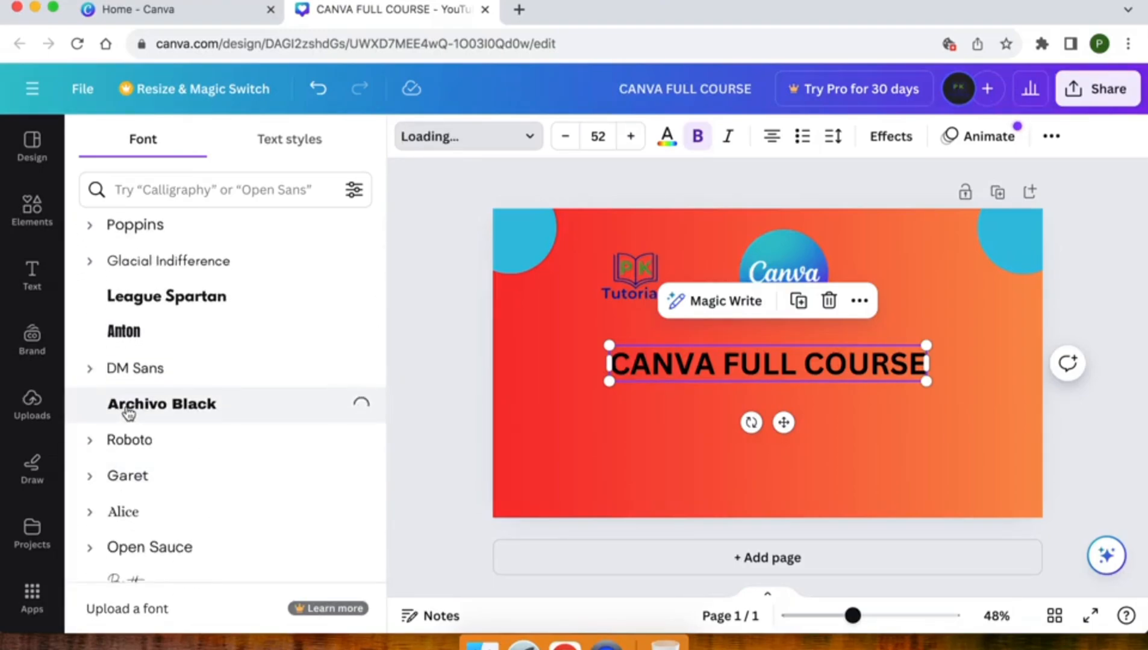
scroll(128, 414, down, 5)
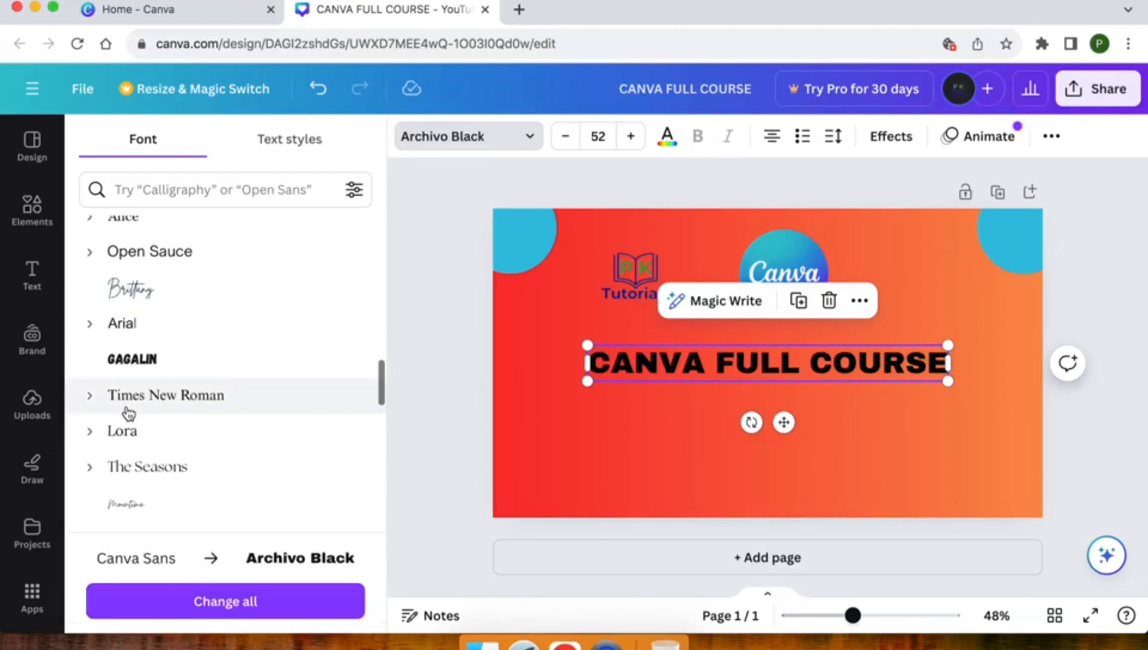
click(129, 360)
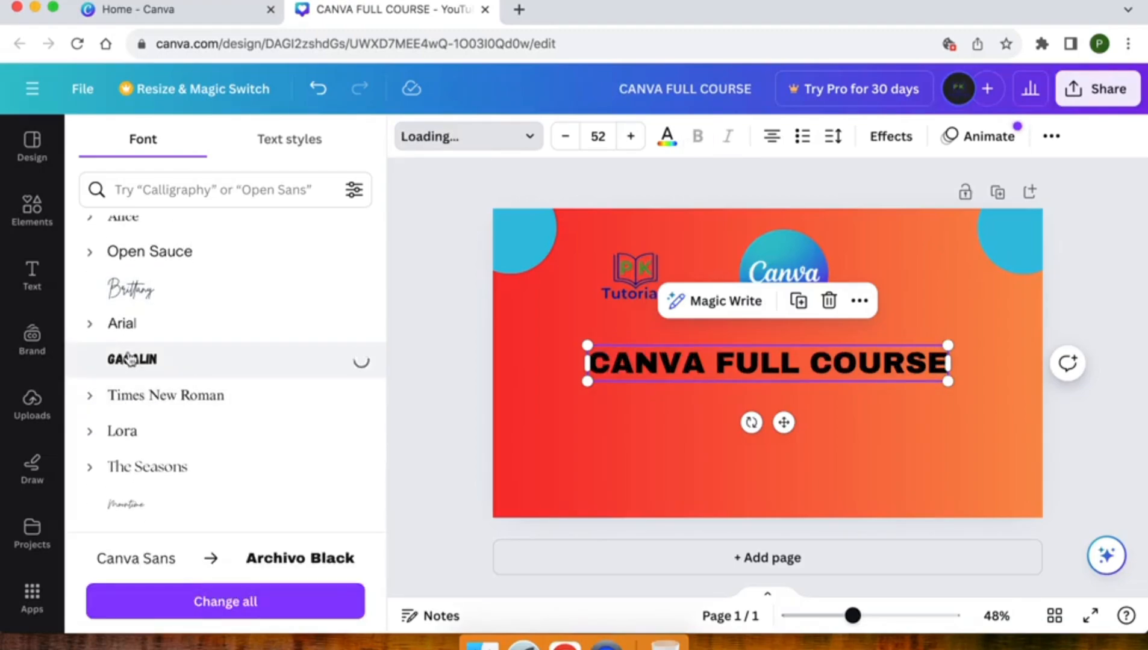
scroll(130, 359, down, 5)
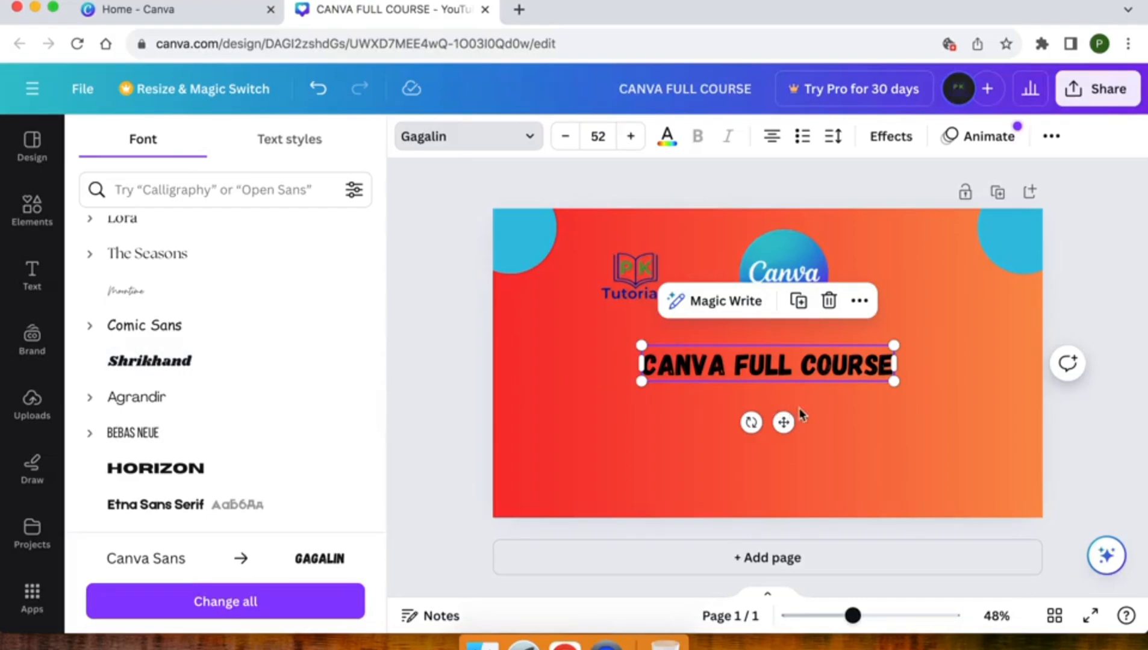
Step: Enlarge the "CANVA FULL COURSE" heading to font size about 65.7 and position it left of centre beneath the two logos
drag(781, 423, 664, 425)
click(630, 136)
click(630, 136)
click(631, 137)
click(630, 136)
click(630, 136)
click(630, 136)
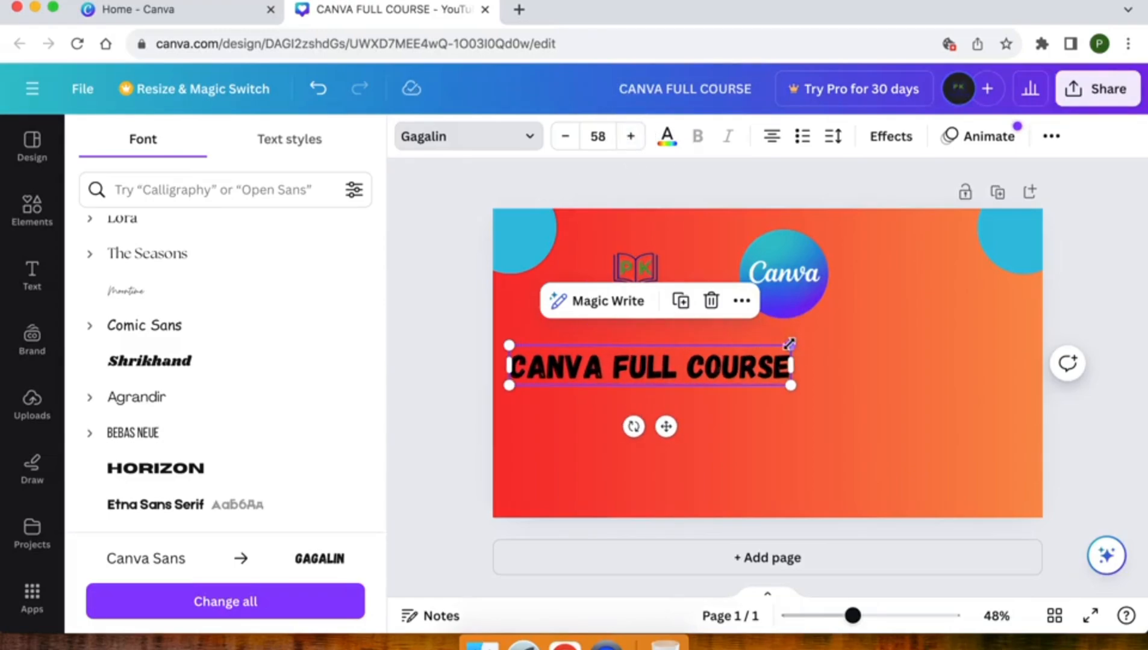
drag(794, 342, 828, 337)
mouse_move(684, 426)
mouse_down()
mouse_move(717, 427)
mouse_move(705, 428)
mouse_up()
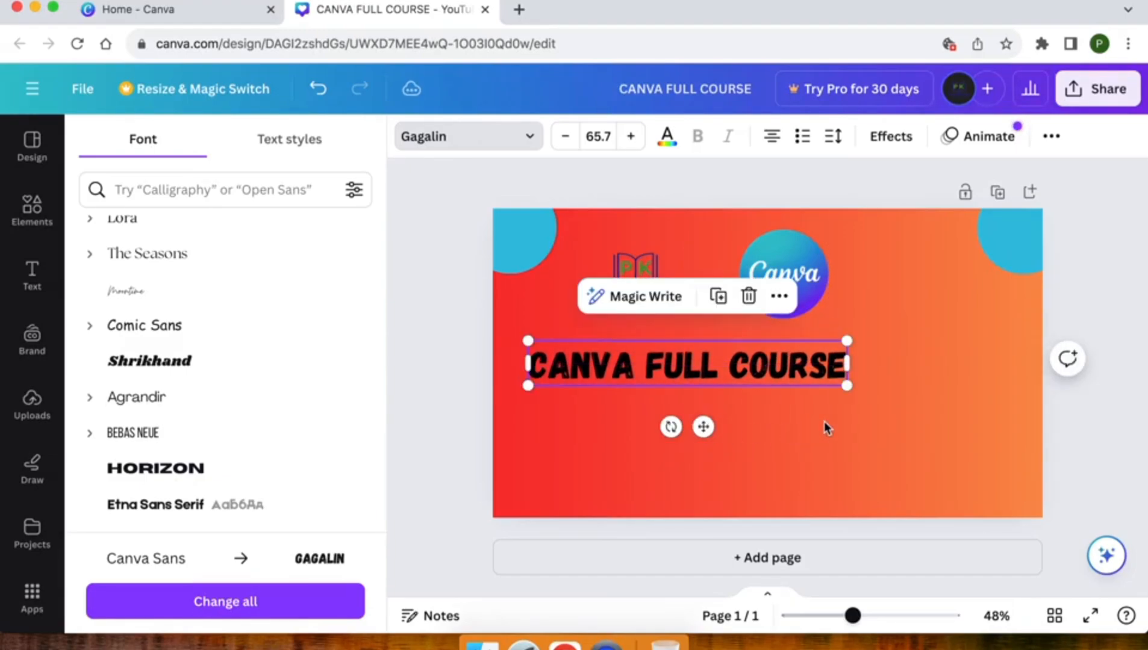
click(823, 421)
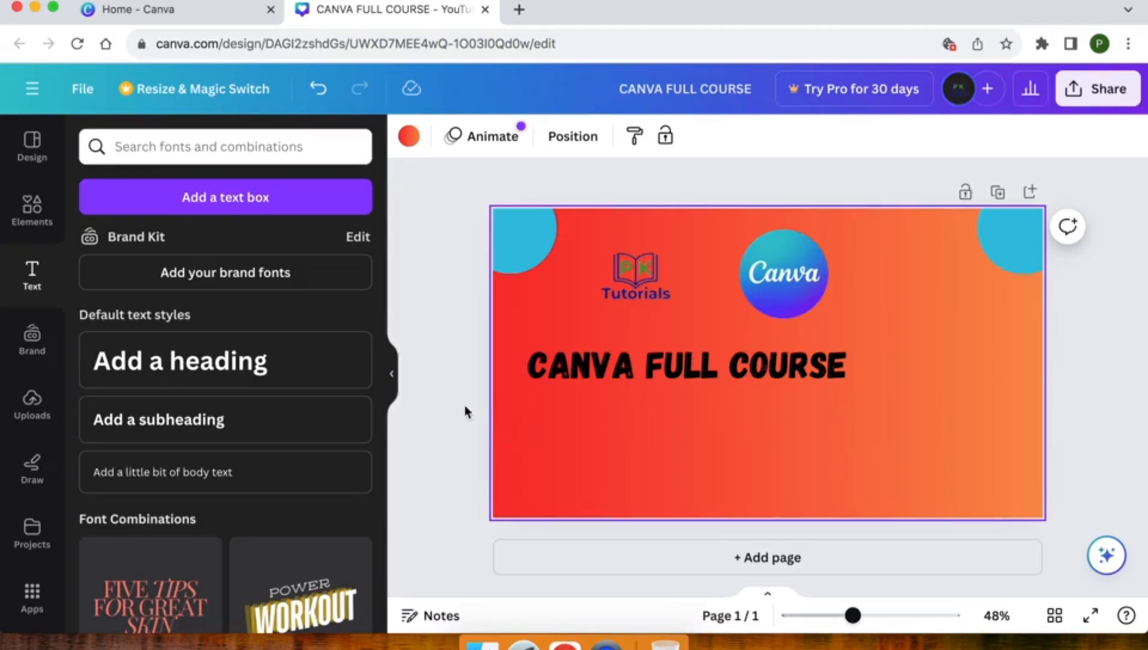
click(449, 410)
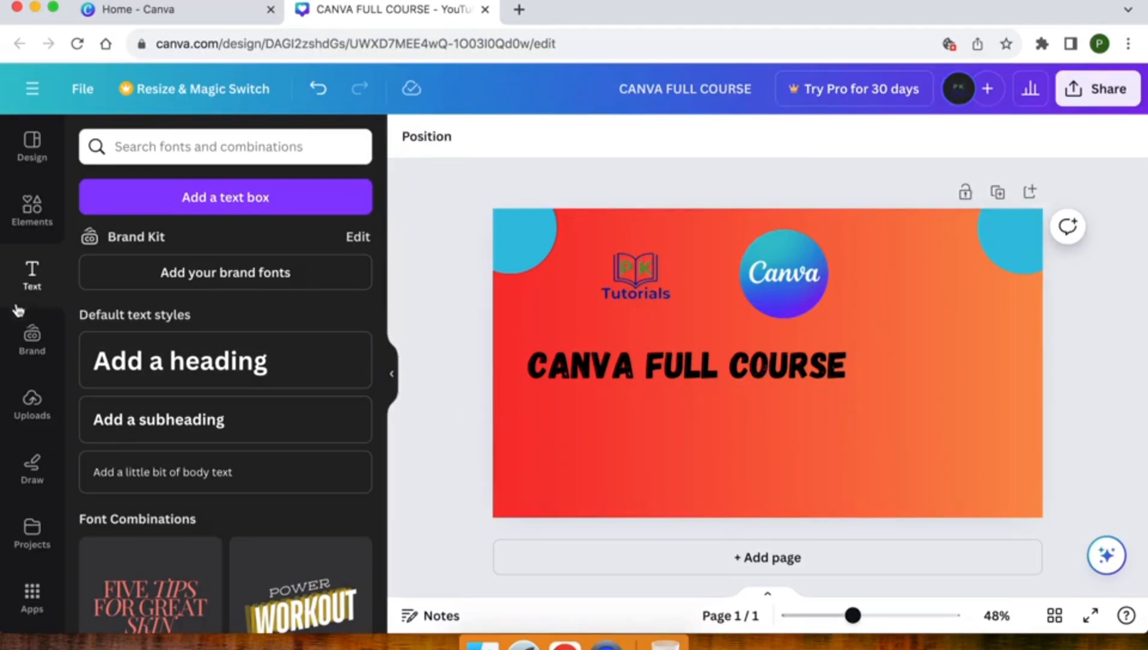
Step: Upload the cut-out photo of the man in white and place it at the page's lower right, beside the heading
click(30, 402)
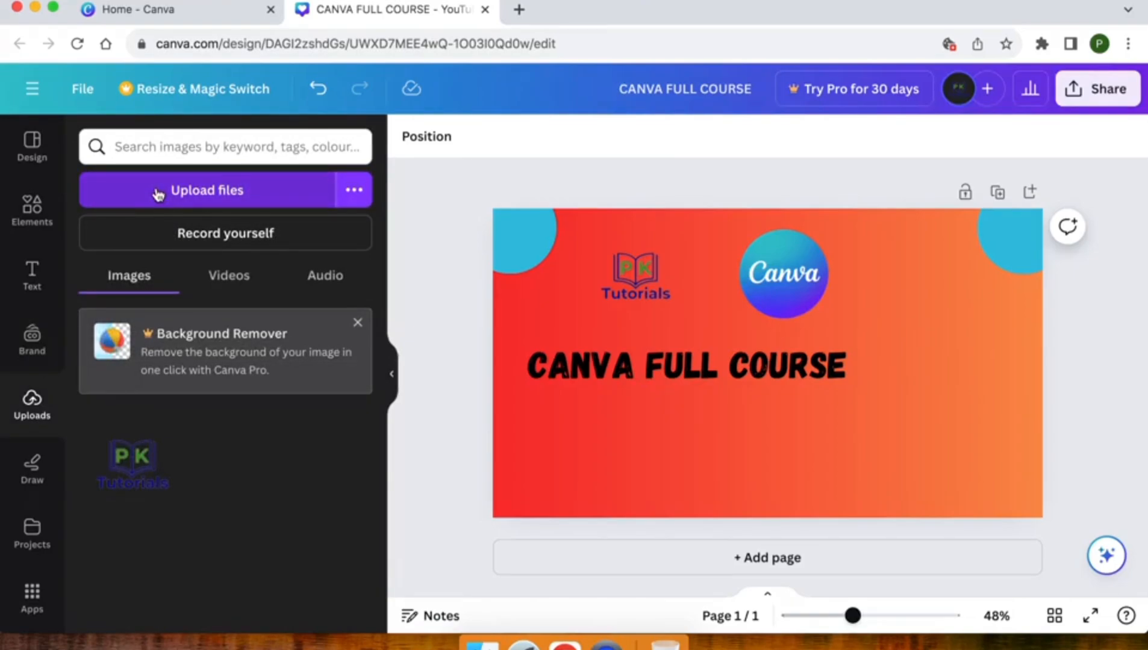
click(158, 192)
double_click(207, 136)
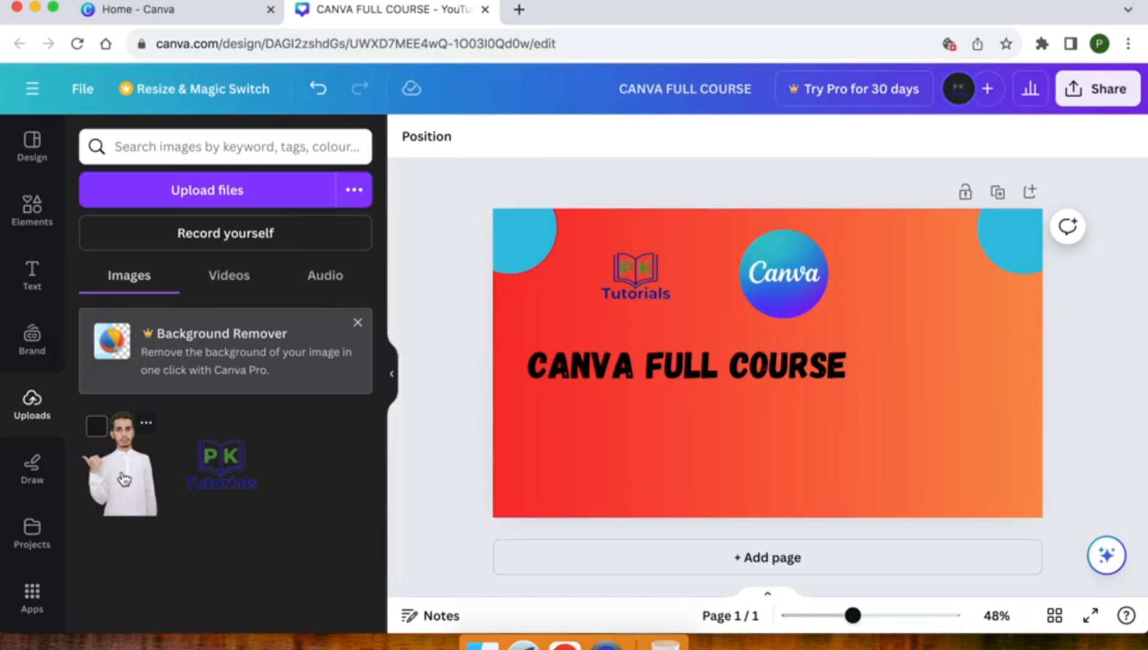
click(124, 479)
drag(793, 411, 969, 468)
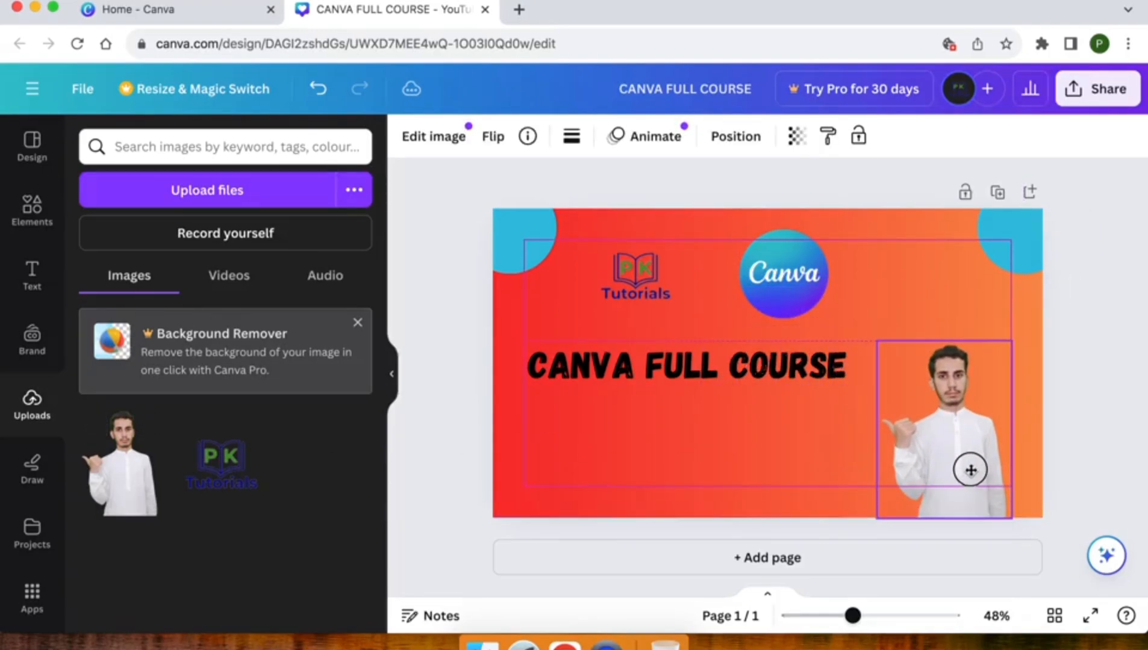
Step: Enlarge the man's photo, crop its lower edge, and fit it into the page's bottom-right corner with the pointing hand just below the heading
drag(1016, 339, 1071, 265)
drag(981, 402, 950, 403)
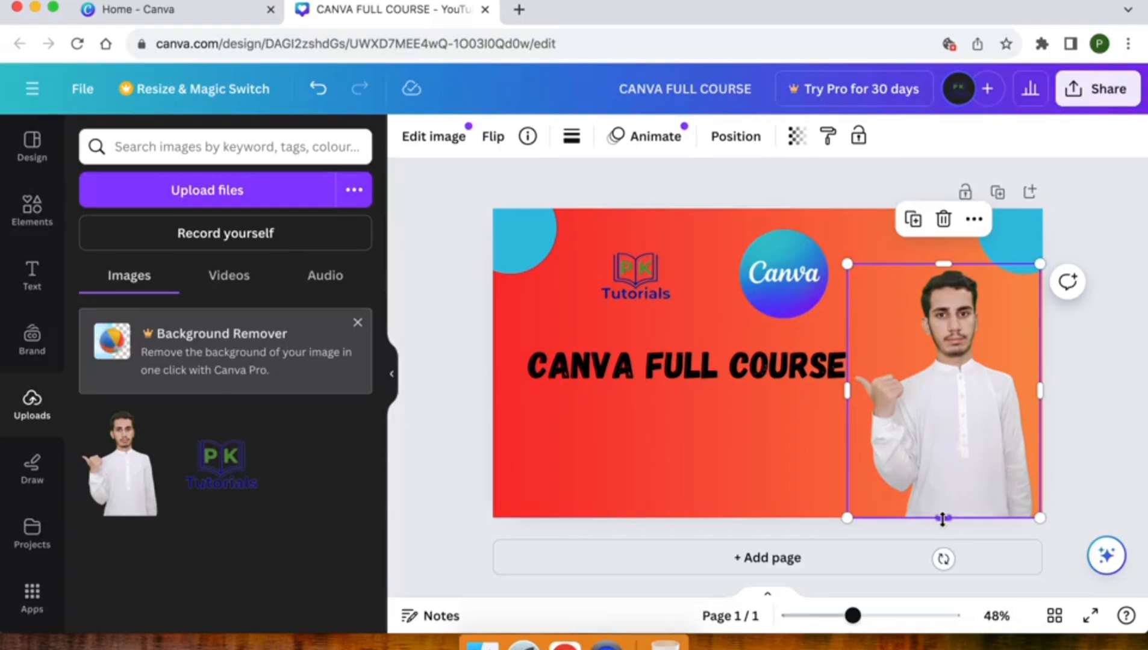
drag(942, 519, 943, 475)
drag(948, 418, 943, 457)
drag(1031, 303, 1064, 267)
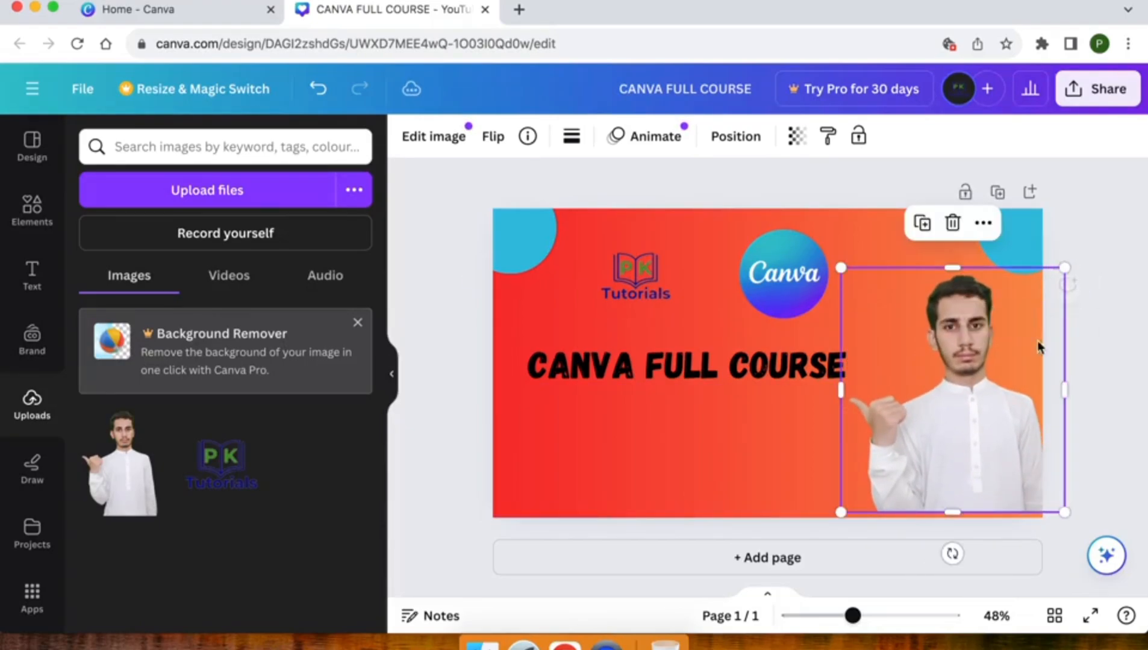
mouse_move(1001, 430)
mouse_down()
mouse_move(966, 437)
mouse_move(990, 434)
mouse_up()
click(1097, 438)
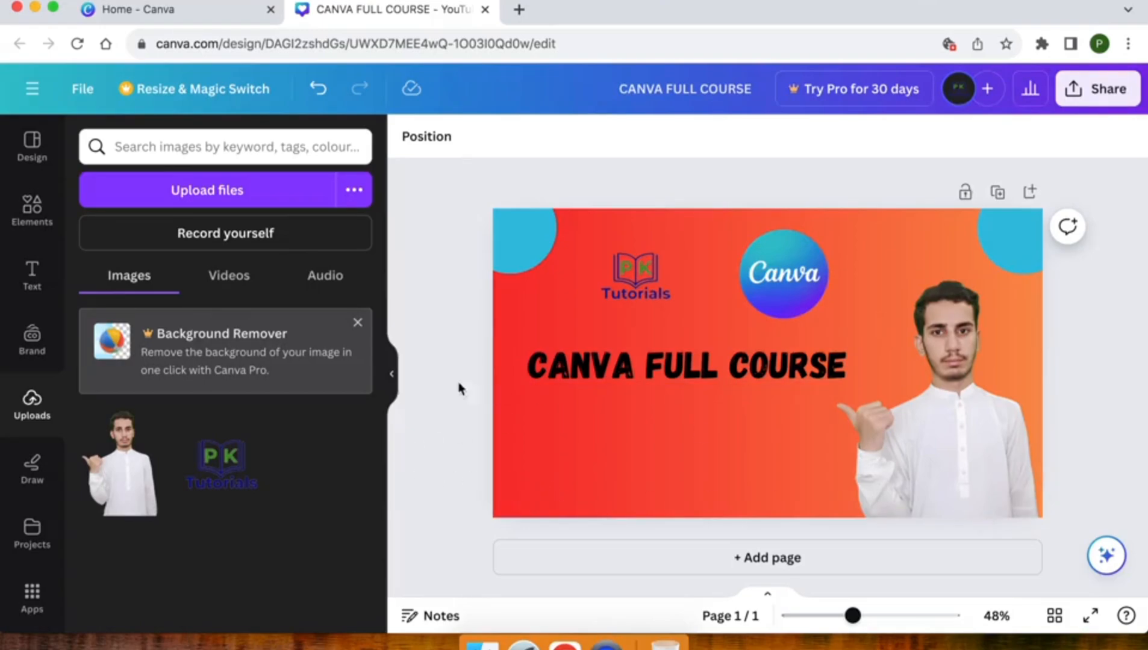
Step: Search the elements for "line" and place a plain solid line shape in the empty area below the heading
click(53, 228)
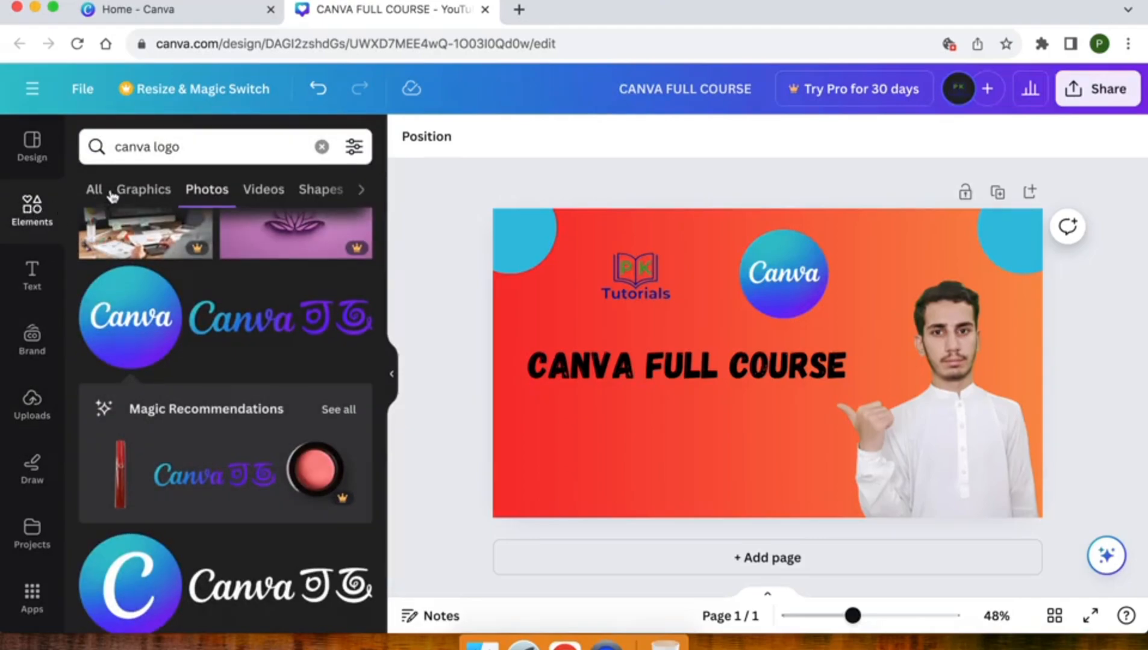
triple_click(165, 149)
text(l)
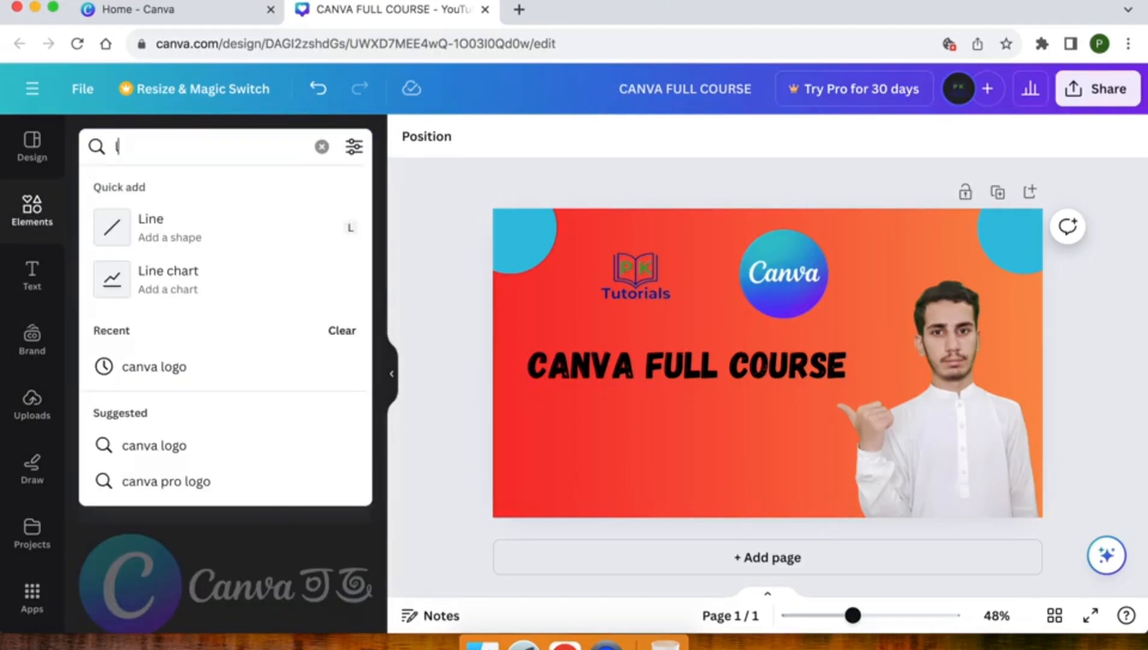
text(ine)
key(Return)
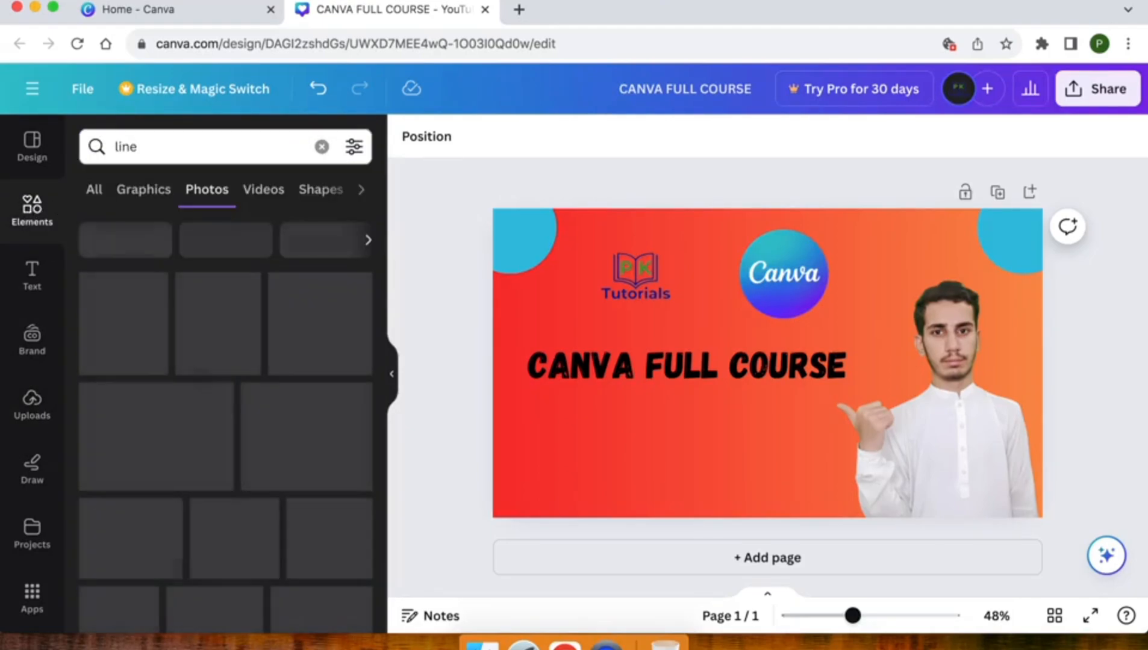
click(128, 197)
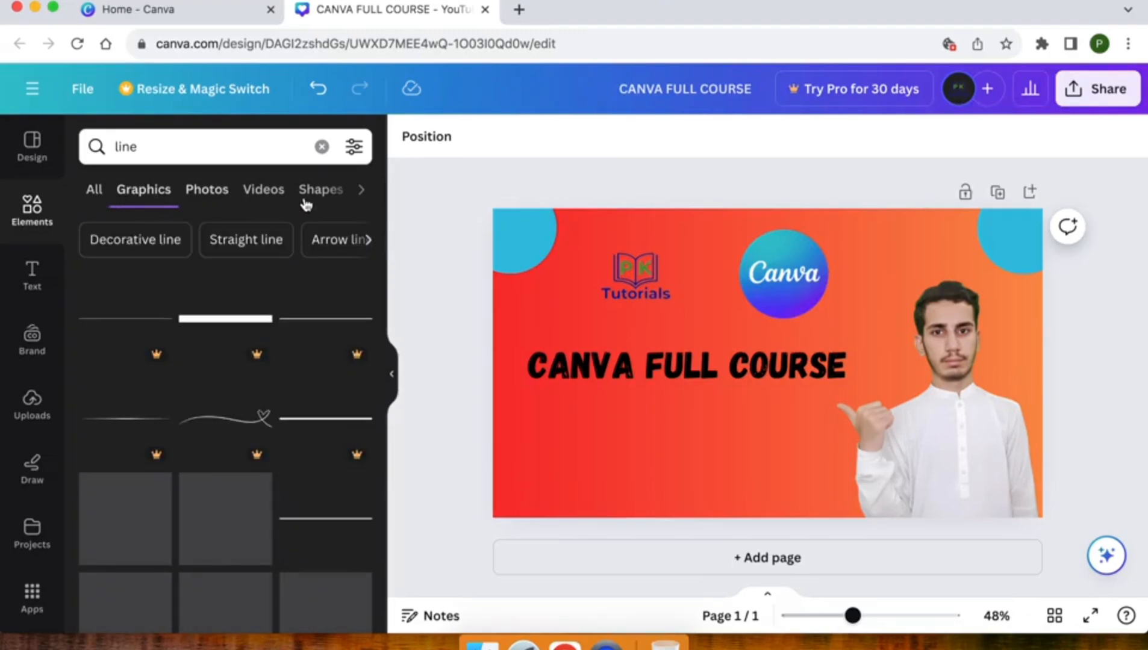
click(319, 190)
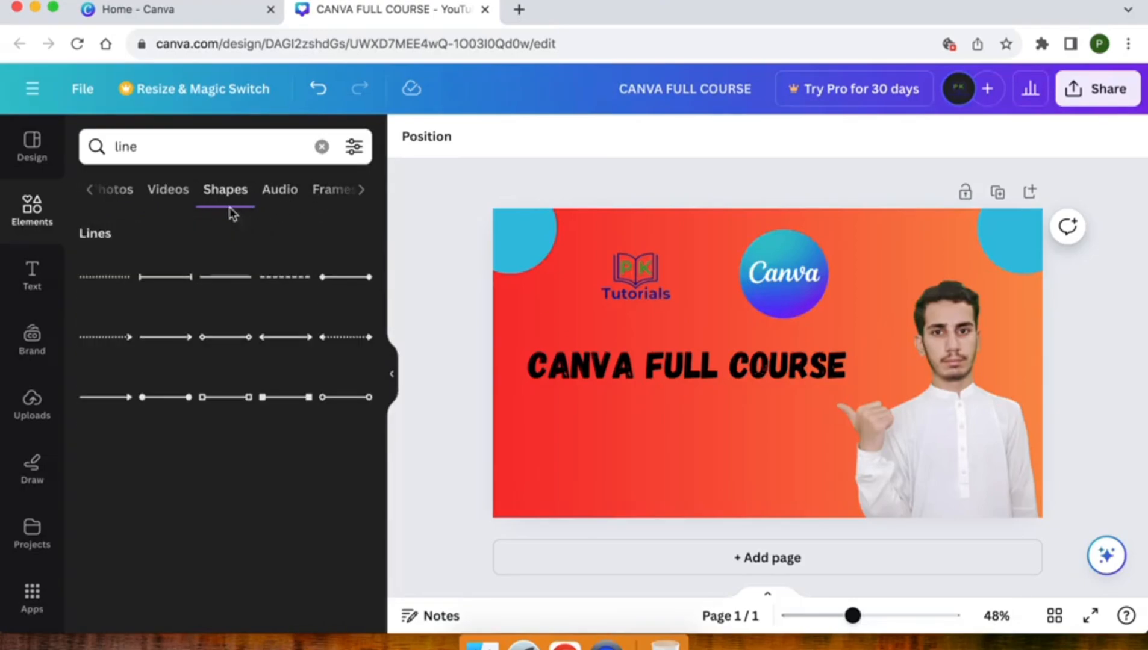
click(221, 283)
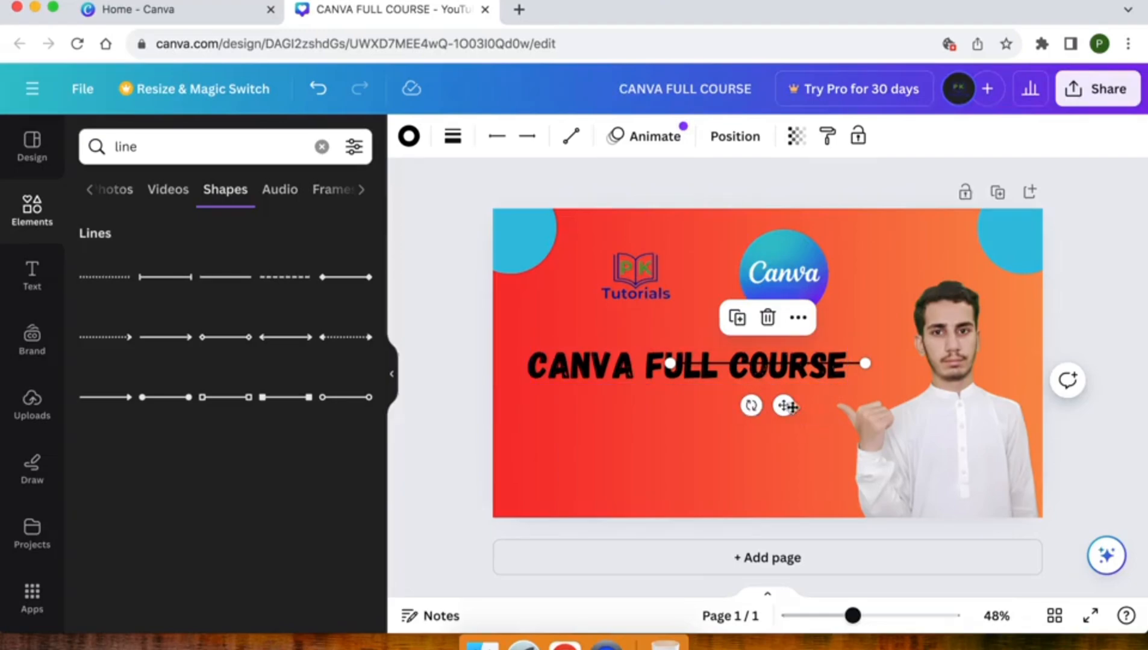
drag(783, 408, 698, 516)
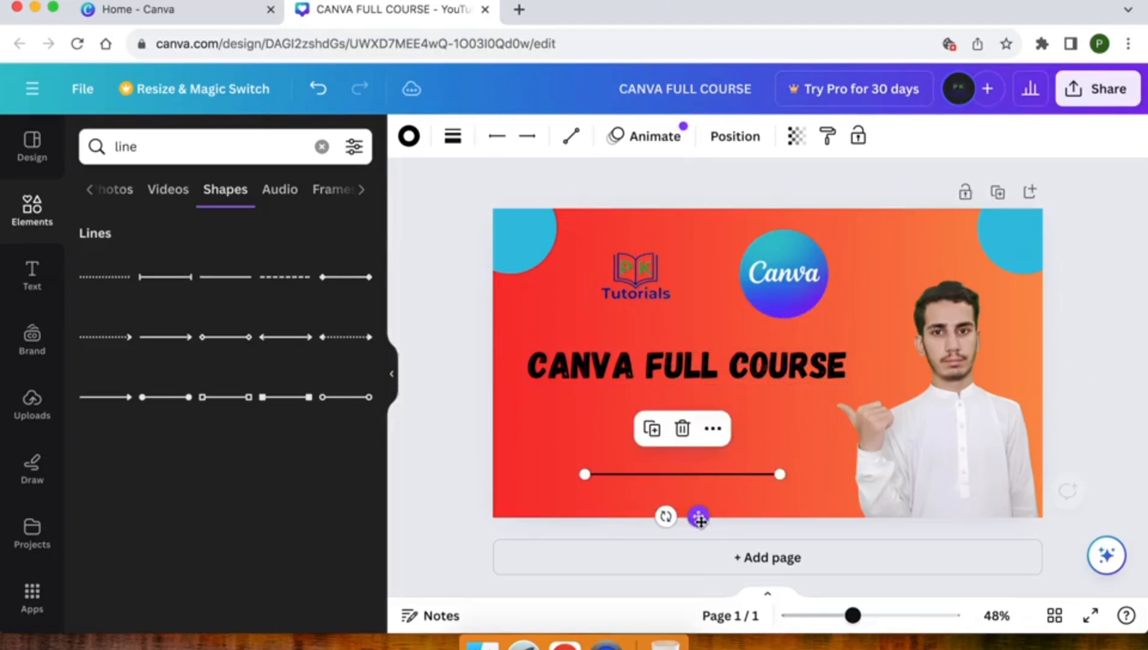
Step: Set the black line's weight to 50
click(452, 136)
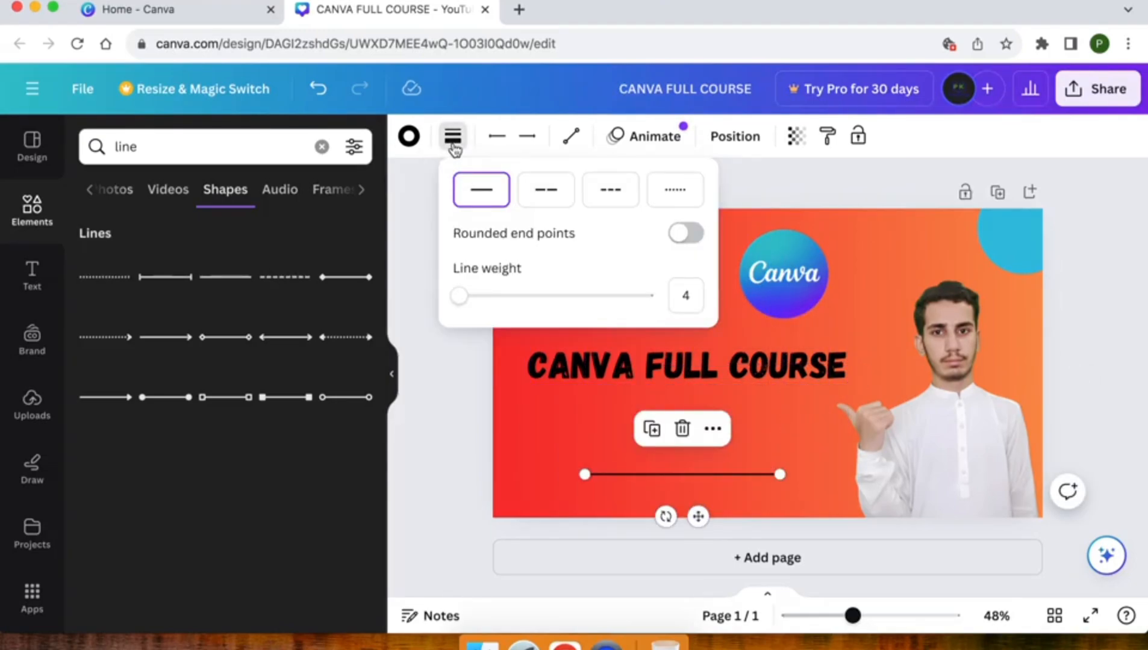
double_click(685, 295)
text(8)
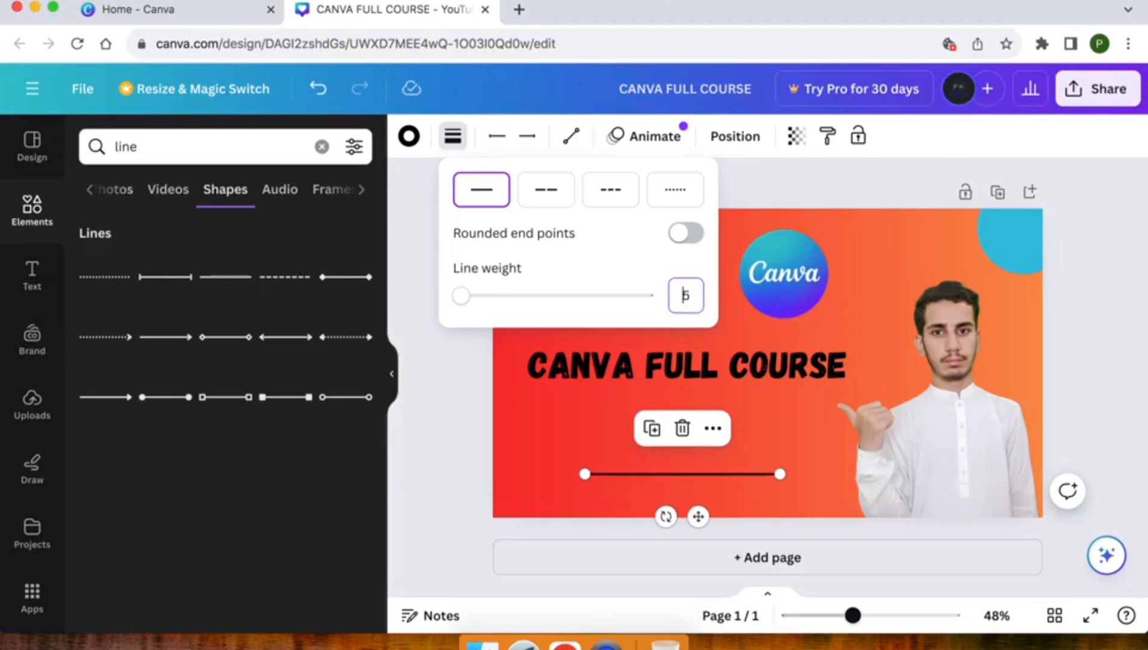
text(1)
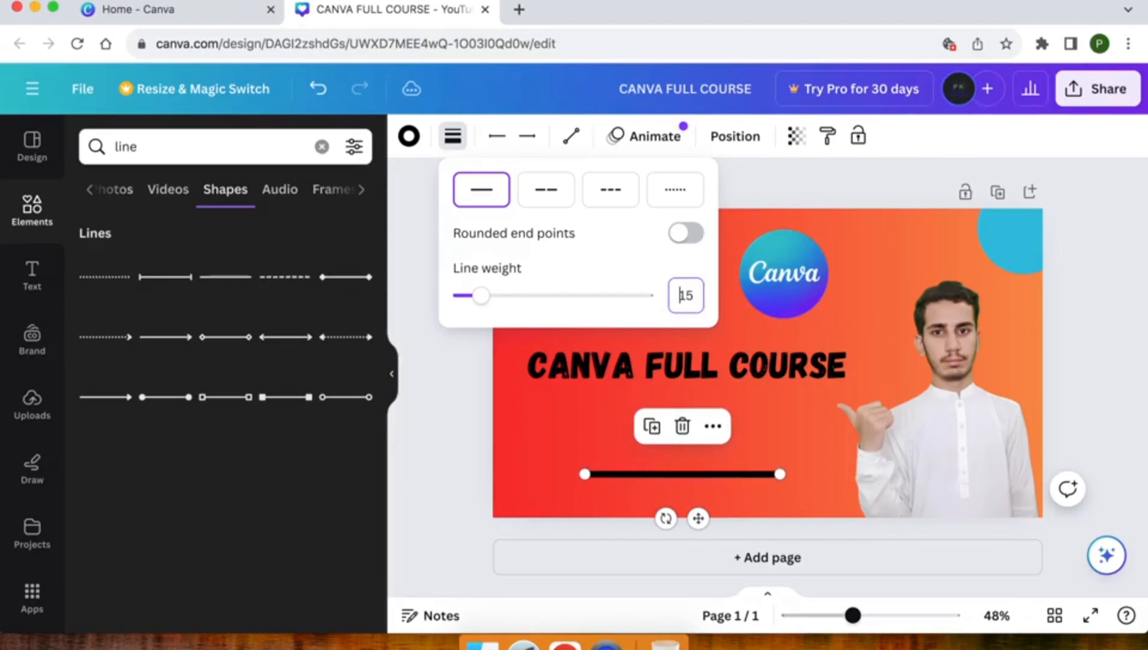
key(Up)
key(Up)
key(Up)
key(Up)
key(Up)
key(Up)
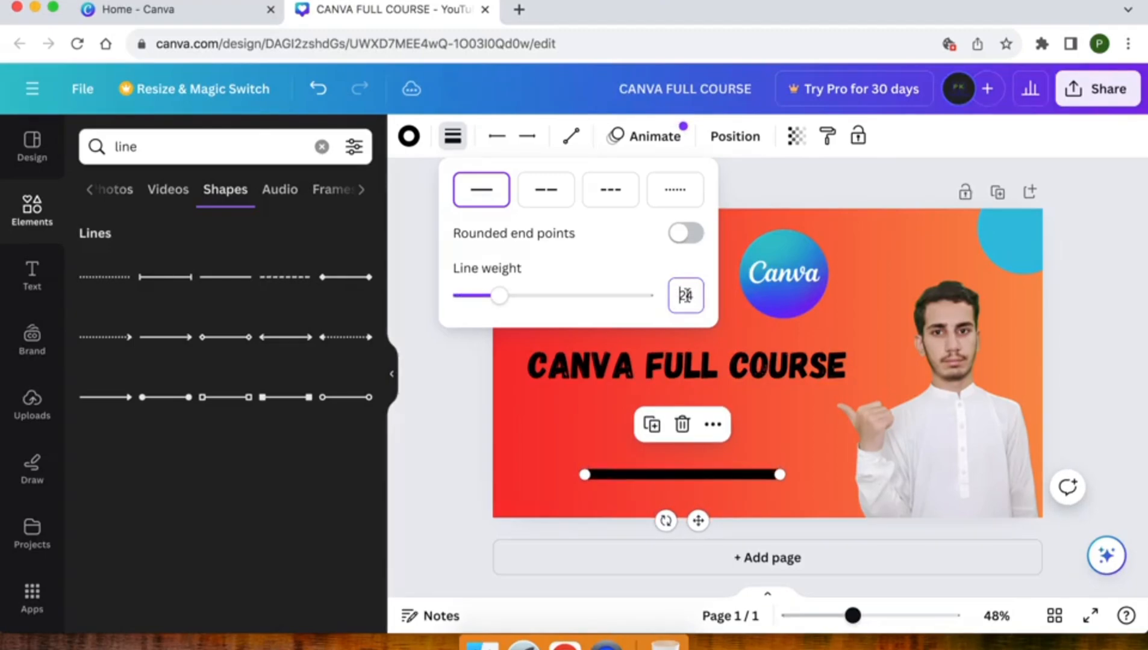
text(50)
key(Return)
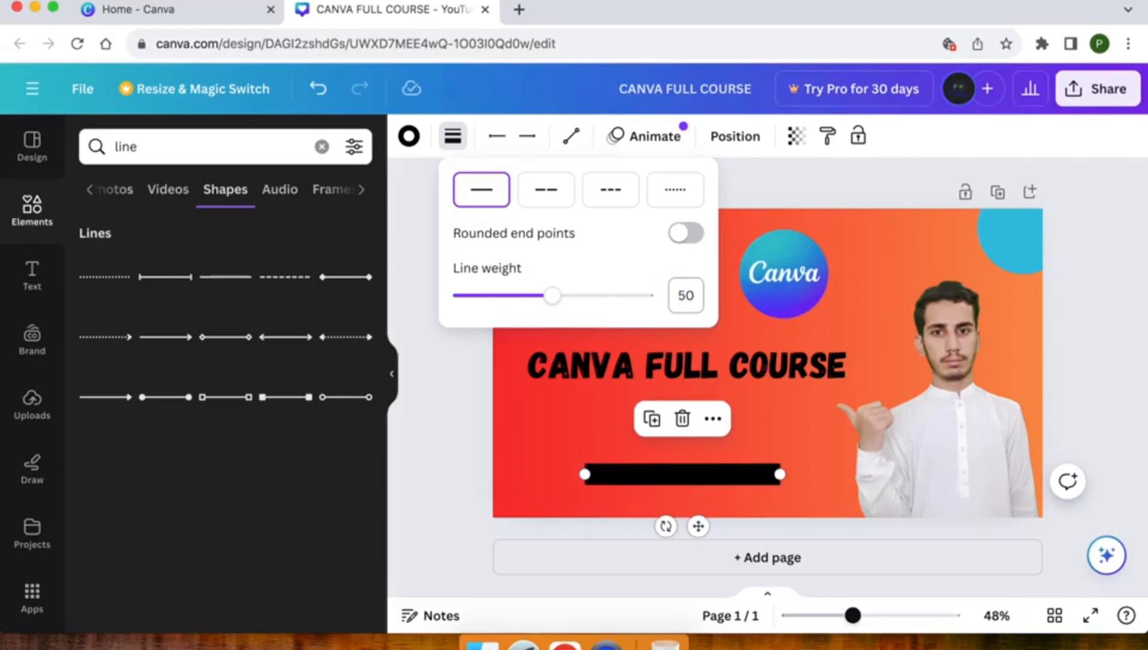
click(432, 196)
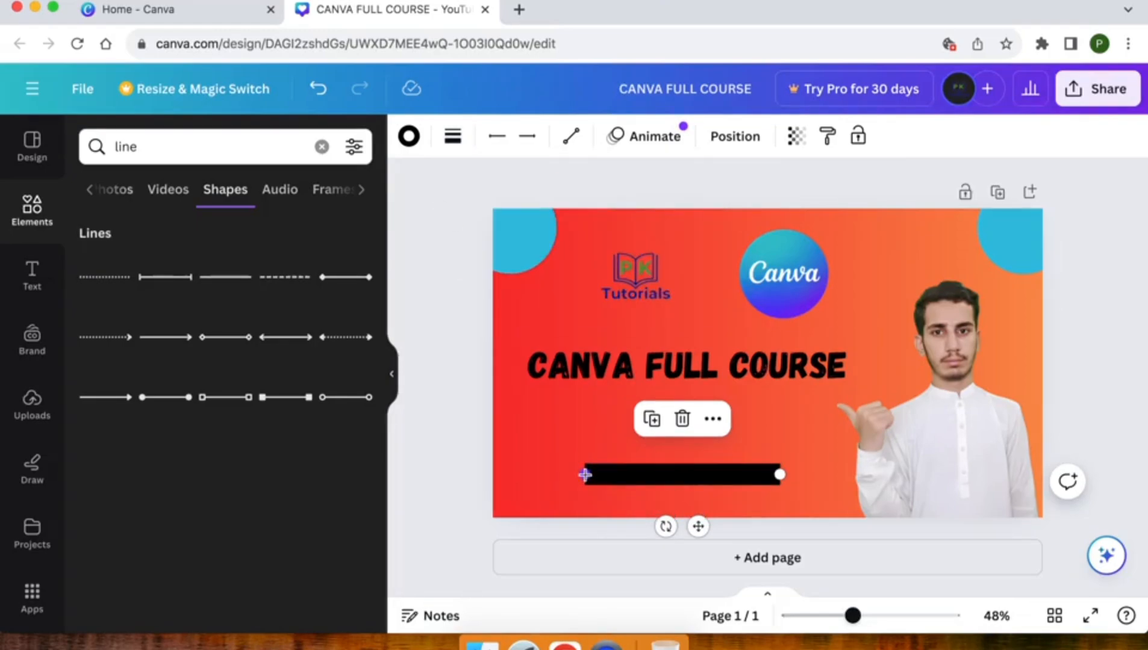
Step: Stretch the black line across the full page width and move it down to the page's bottom edge
drag(584, 475, 492, 474)
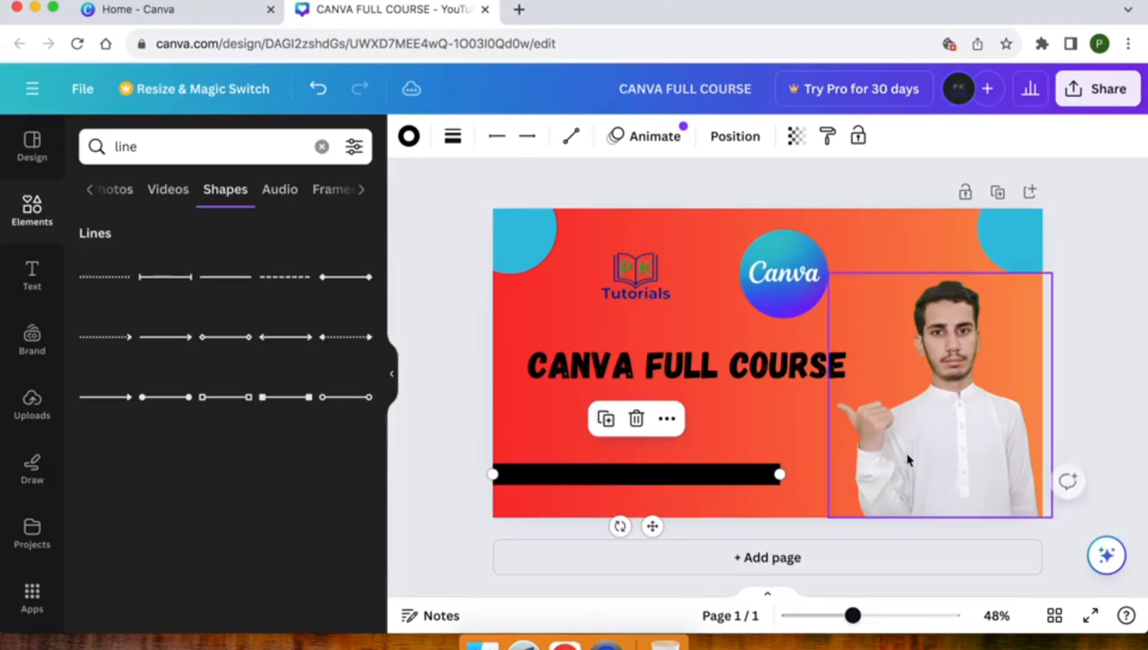
drag(779, 474, 1038, 471)
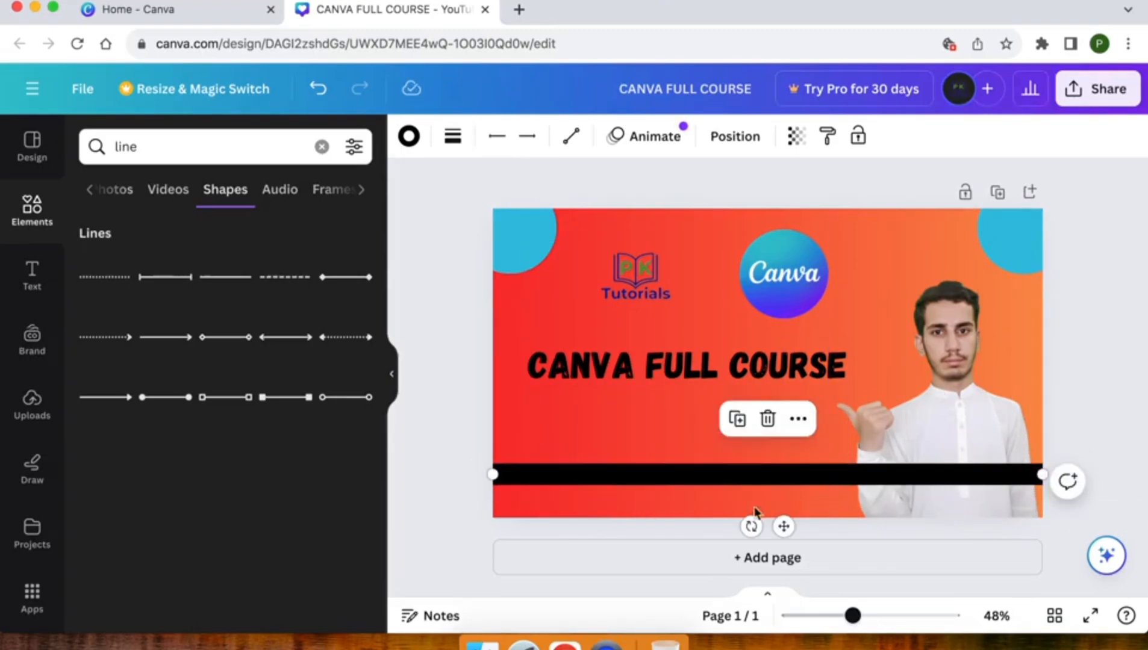
drag(784, 528, 787, 557)
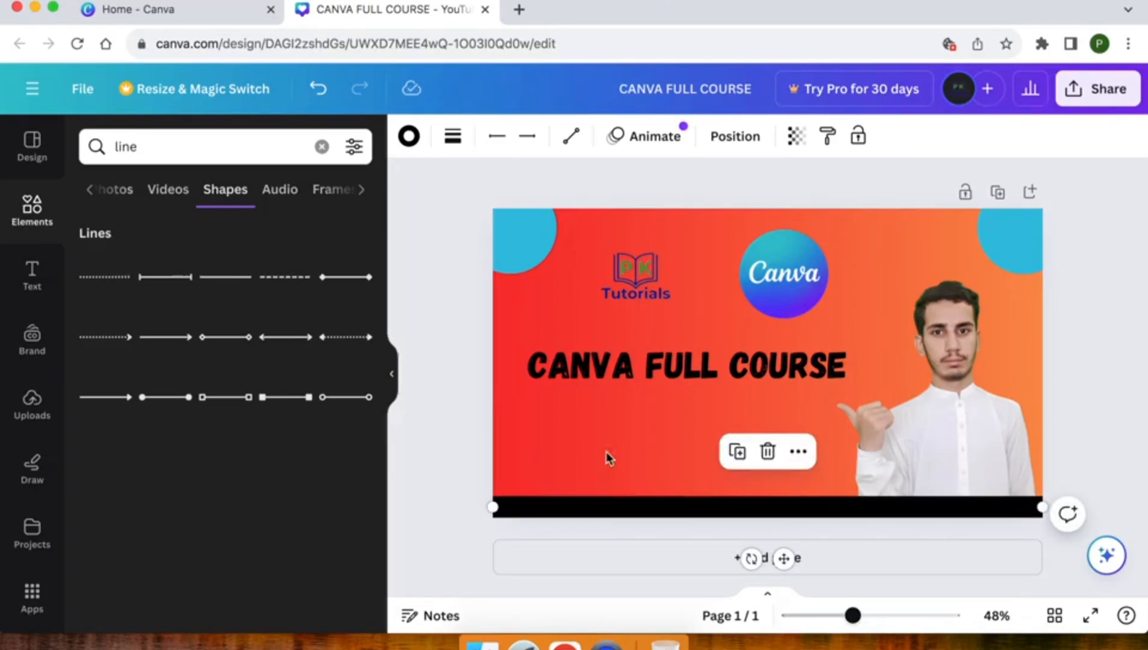
Step: Thicken the black bar along the page's bottom edge to a line weight of 80
click(452, 137)
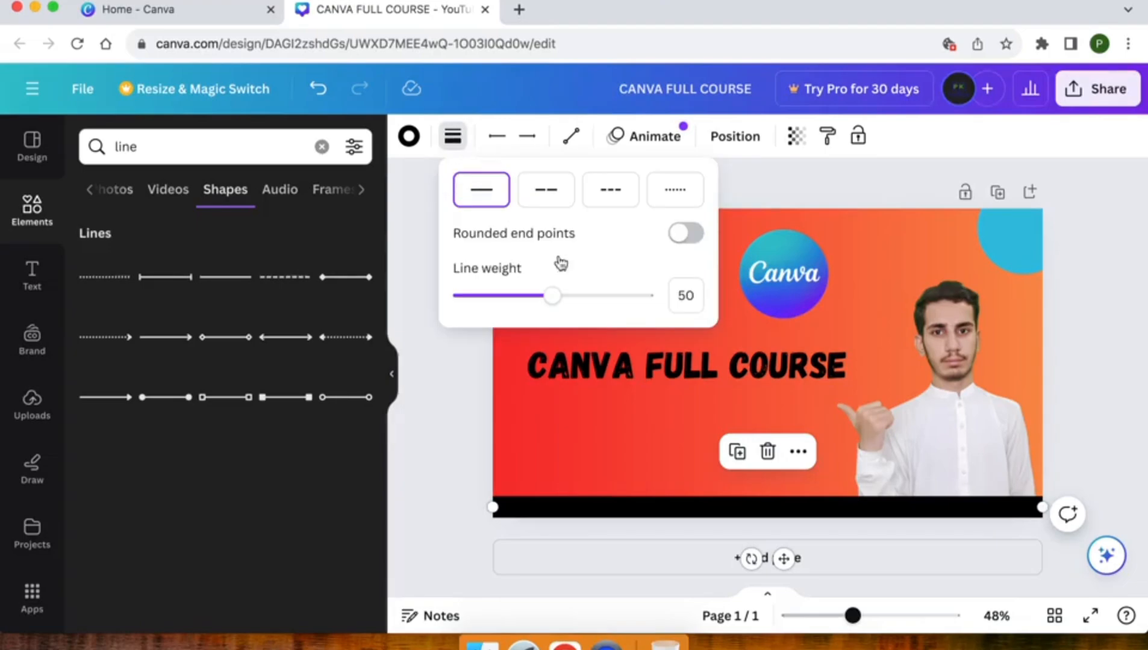
click(681, 296)
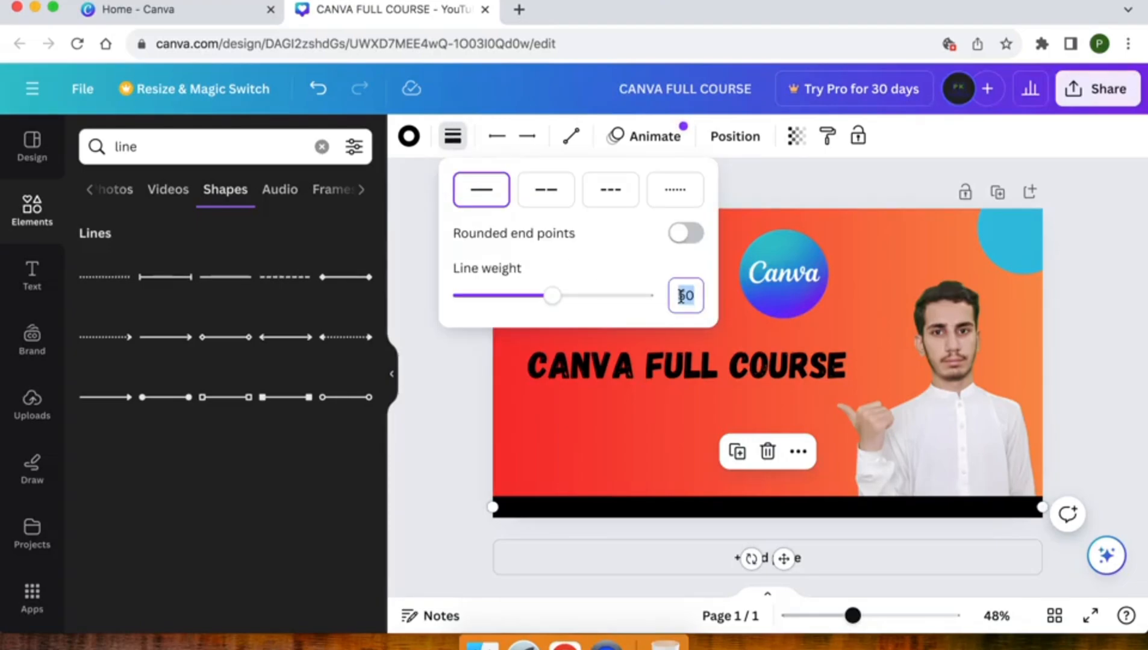
text(80)
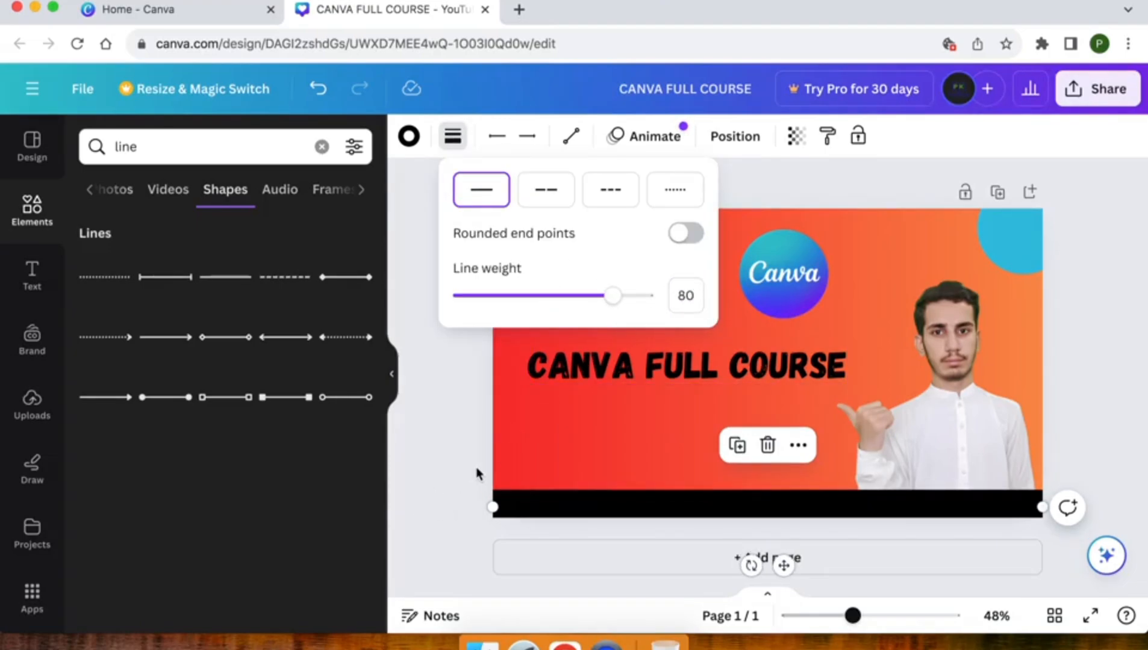
click(476, 474)
click(476, 474)
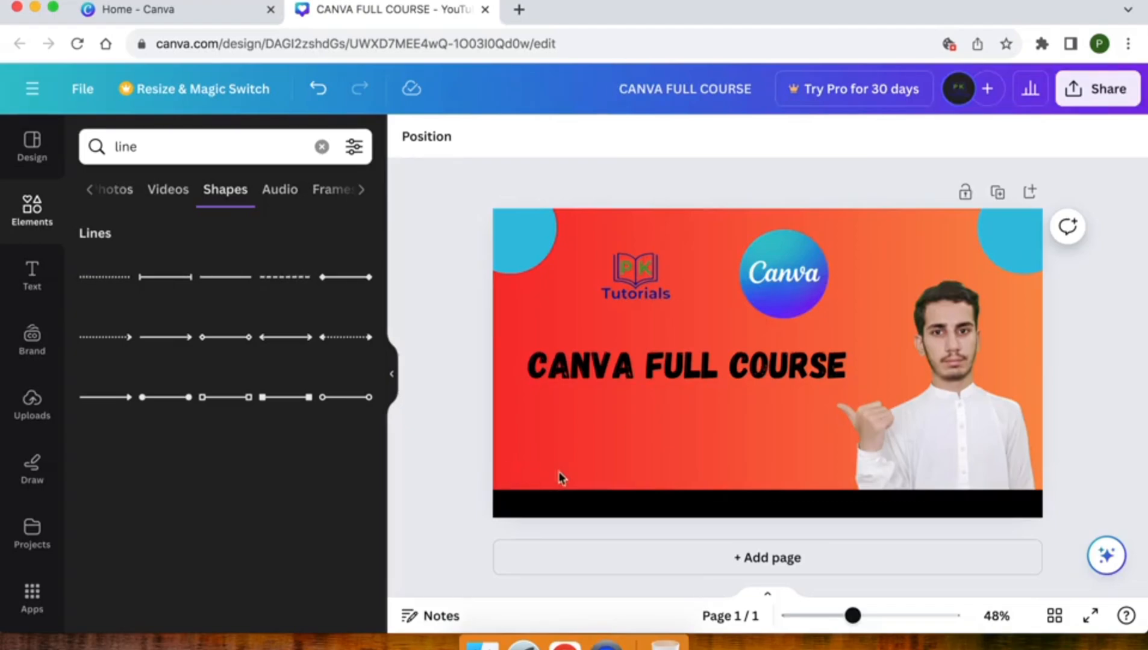
click(629, 508)
click(32, 278)
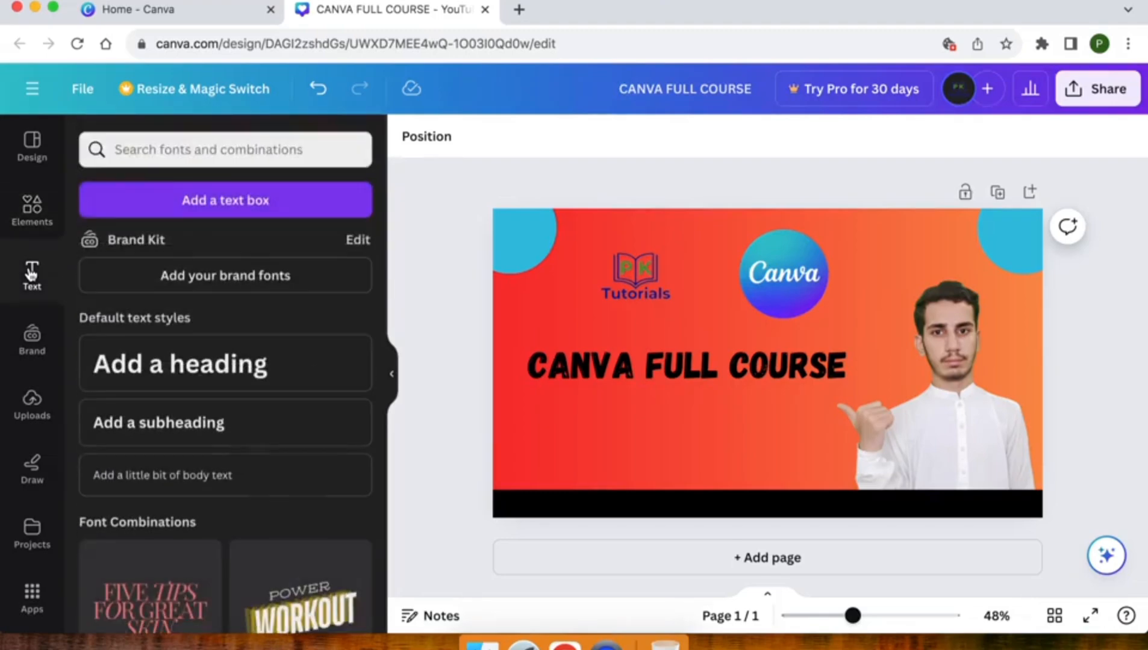
click(132, 431)
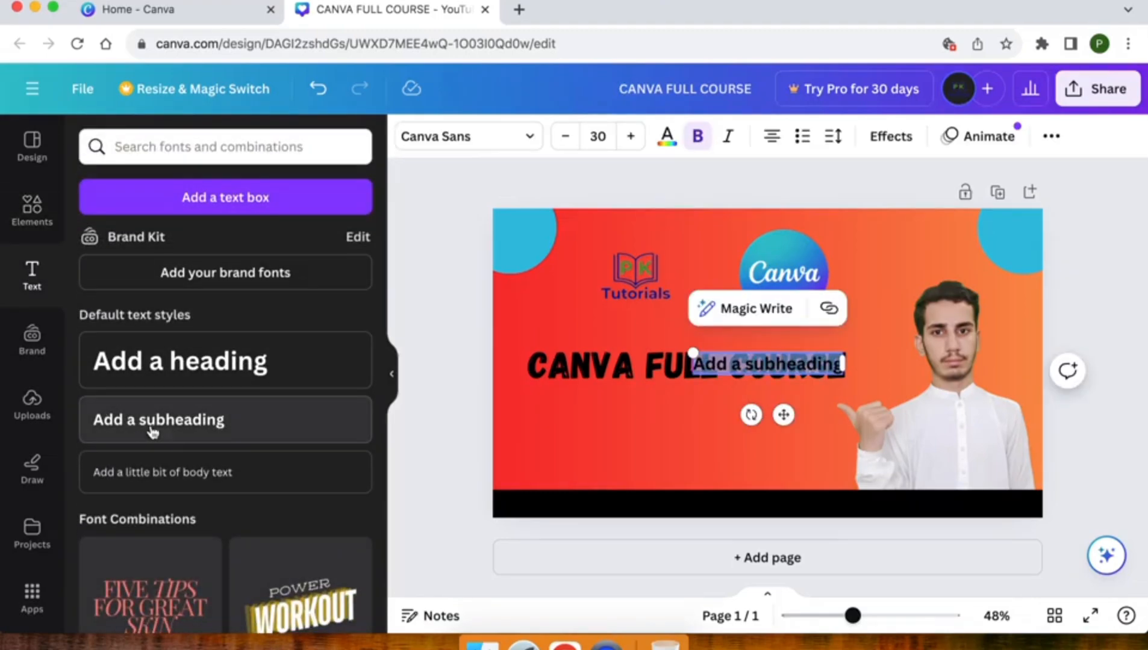
drag(785, 414, 668, 478)
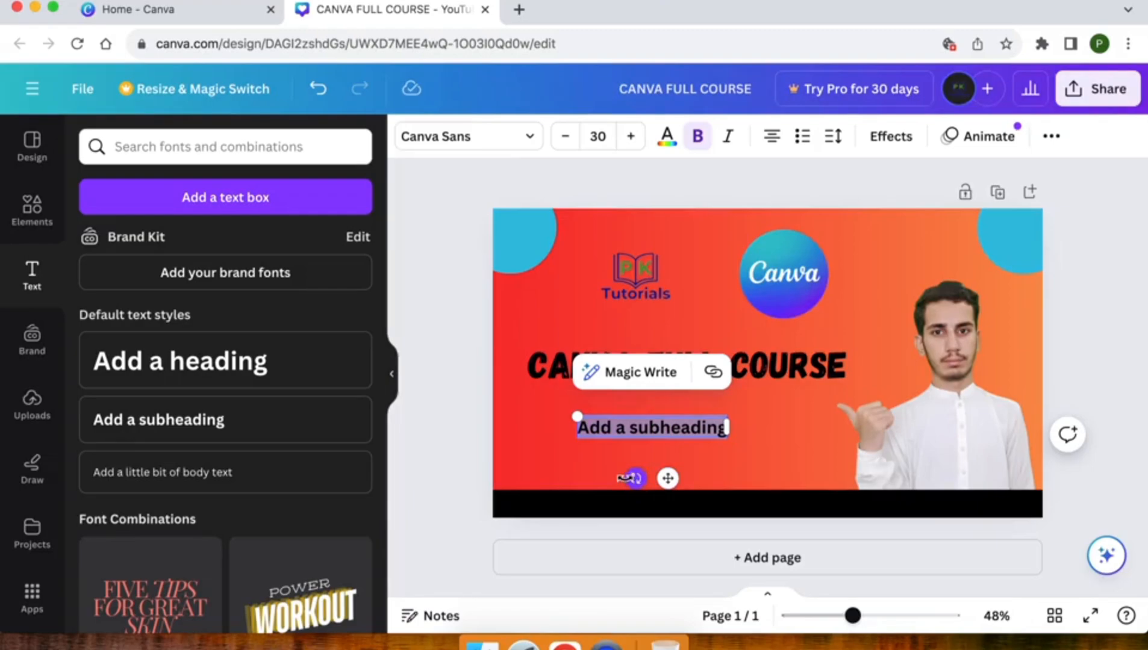
text(www)
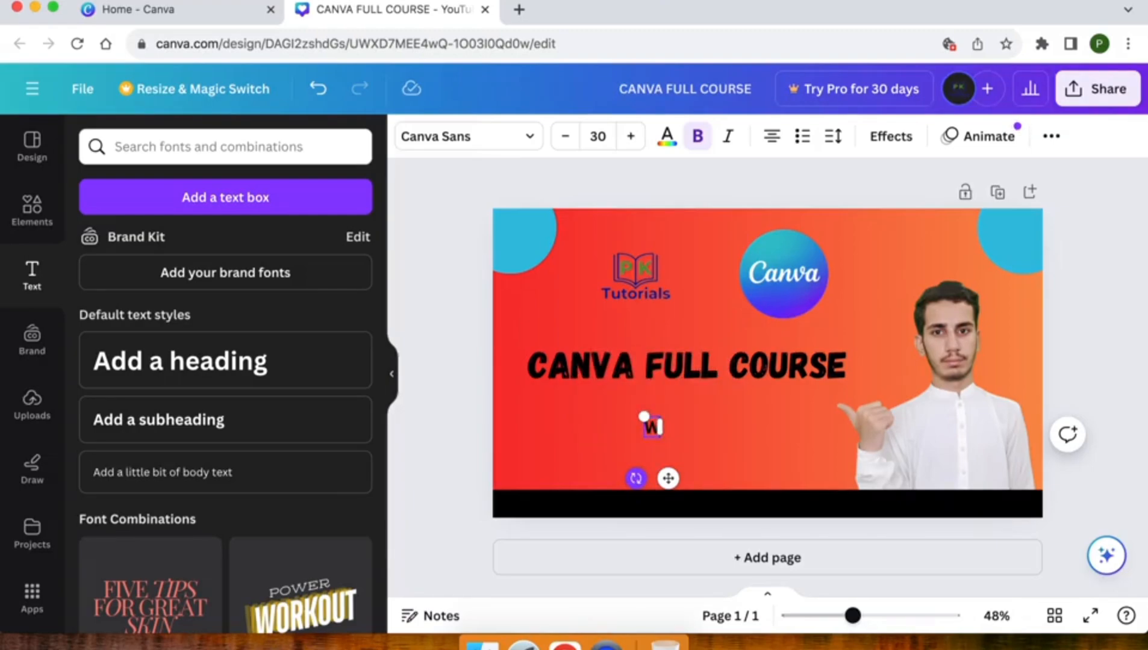
text(.PKTUTORIALS.COM)
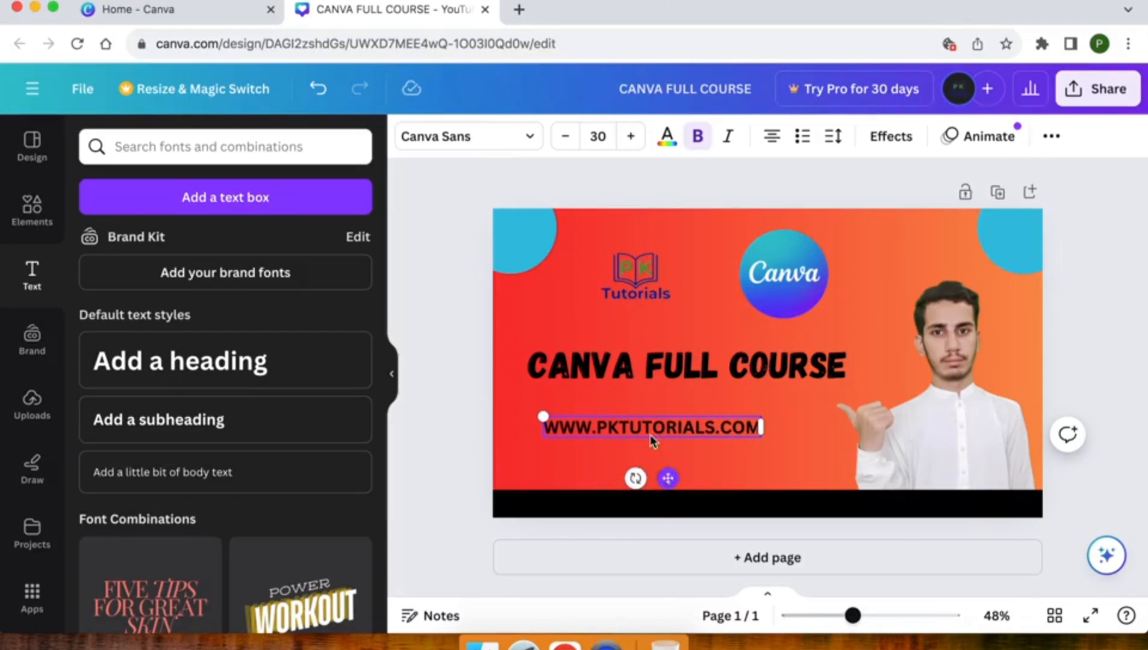
Step: Move the website text onto the black bottom bar, left of centre, and colour it white (#FFFFFF)
drag(665, 480, 651, 559)
key(Return)
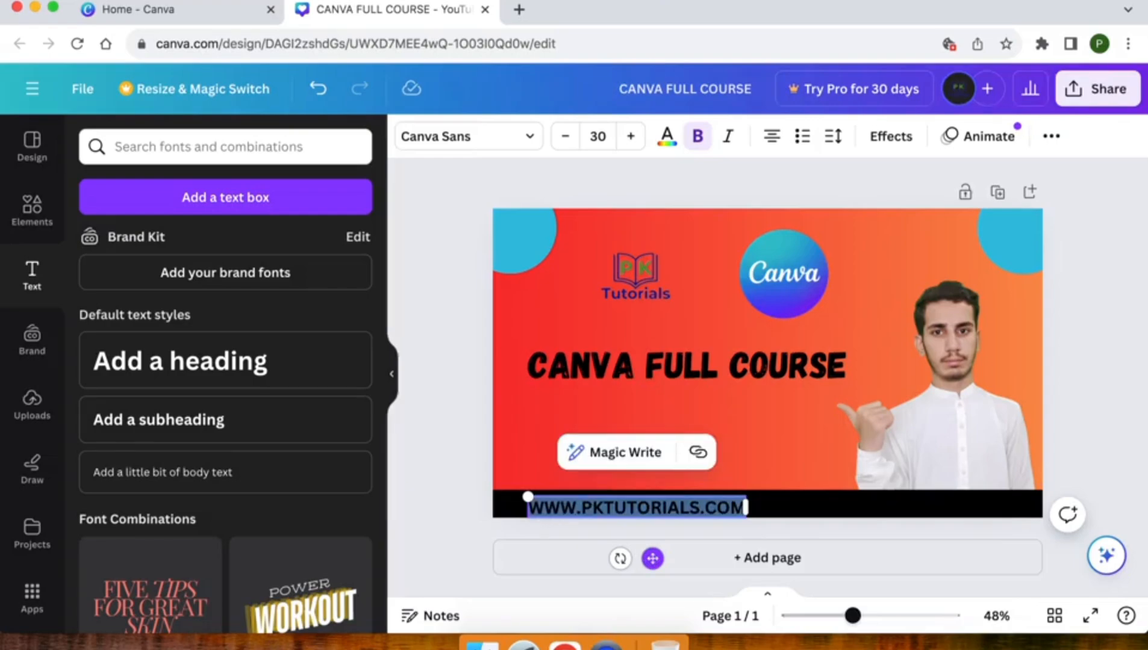
click(667, 138)
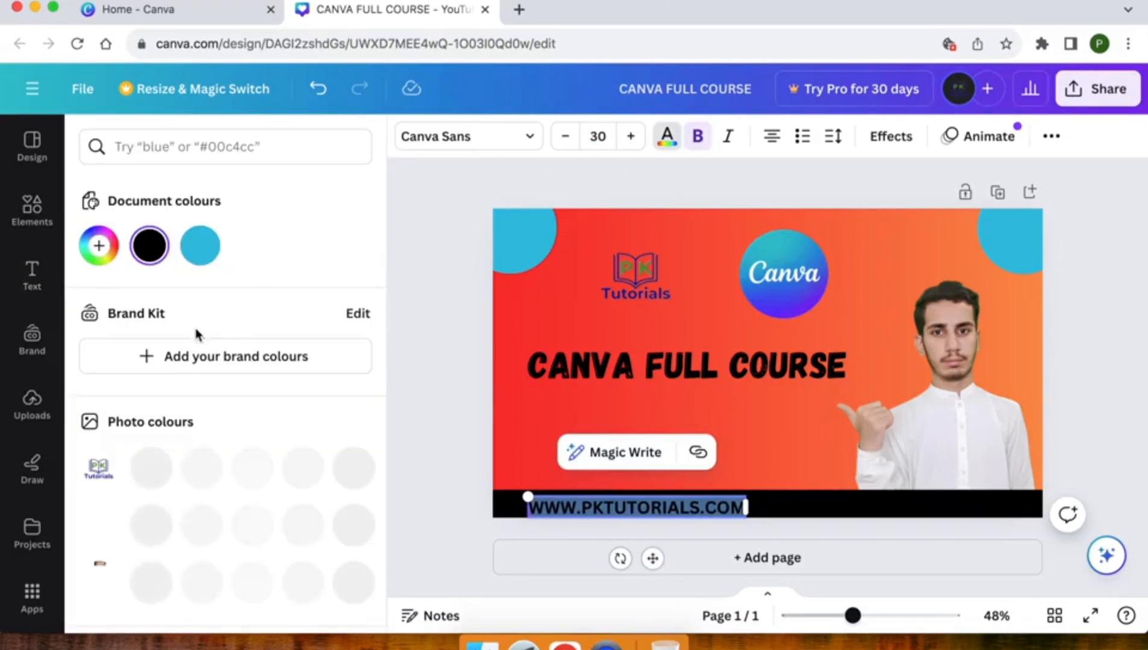
click(145, 248)
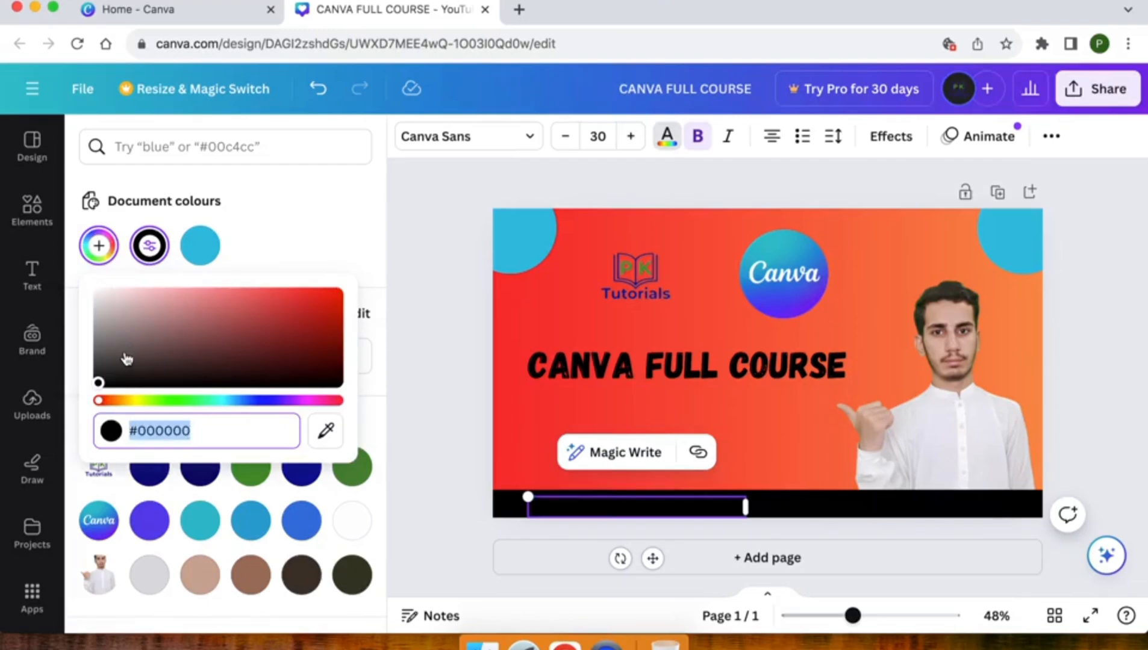
drag(92, 312, 87, 289)
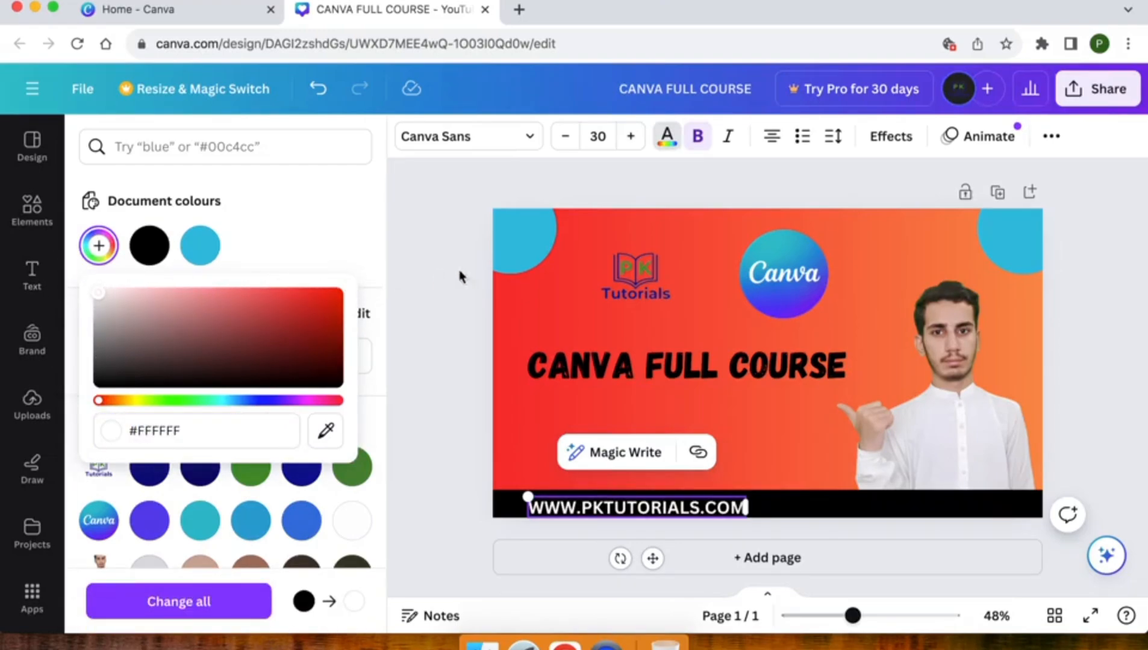
Step: Undo the last position change of the website text on the black bar
click(431, 319)
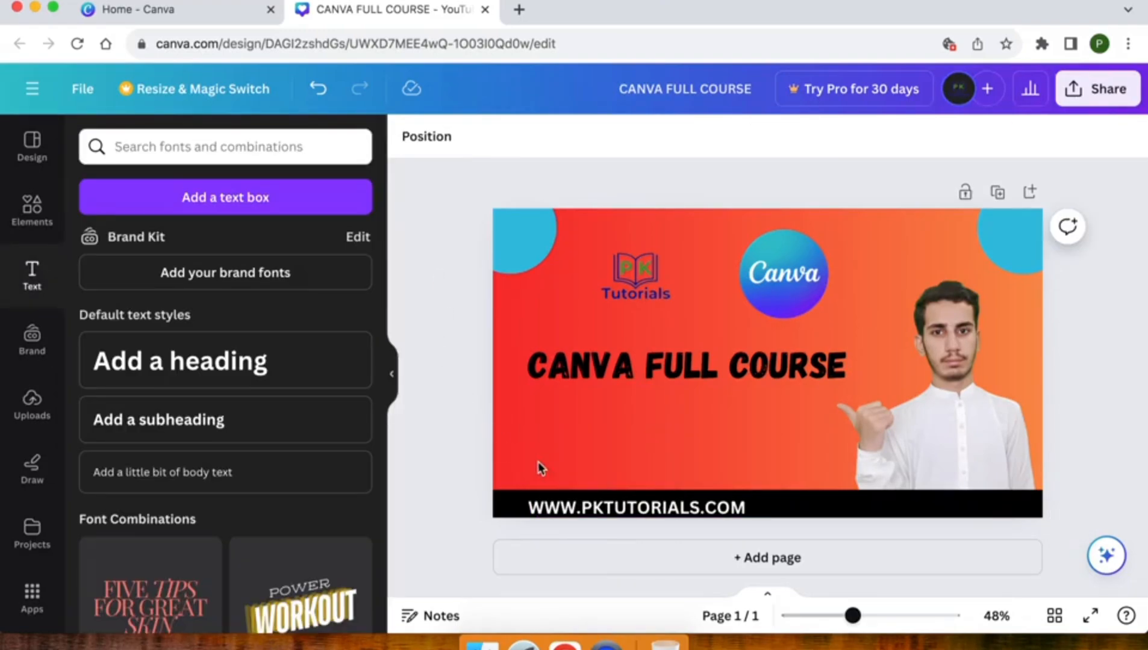
key(super+z)
click(645, 420)
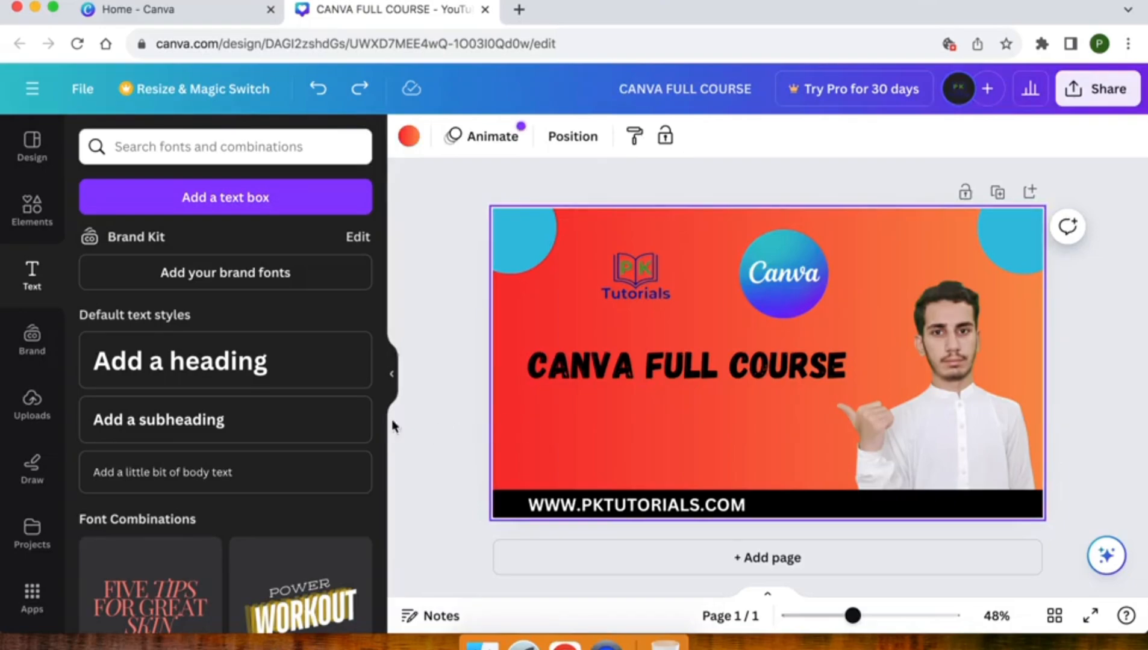
Step: Add a subheading below the "CANVA FULL COURSE" heading with the presenter's name
click(233, 431)
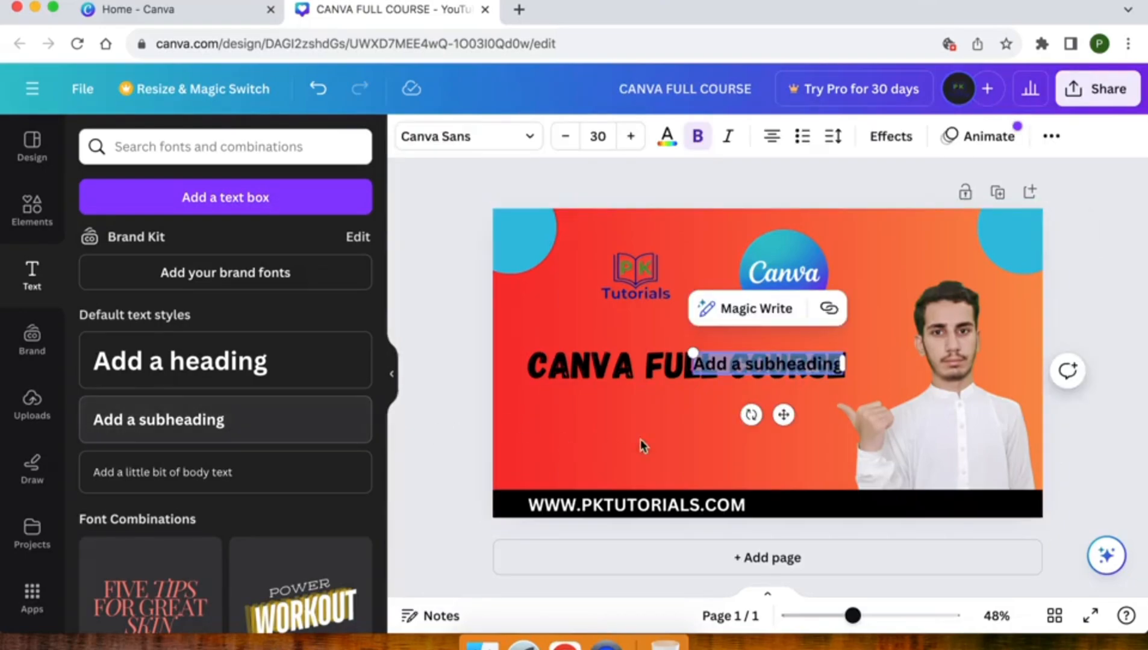
drag(785, 413, 724, 462)
text(M.AS)
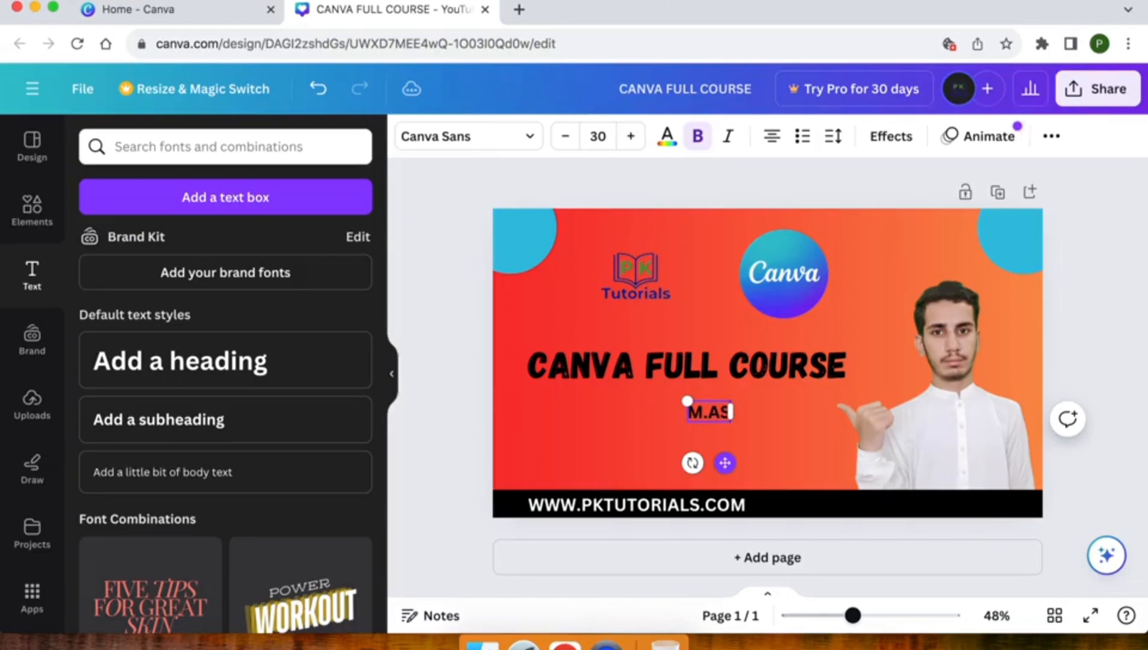
text(AD KHAN)
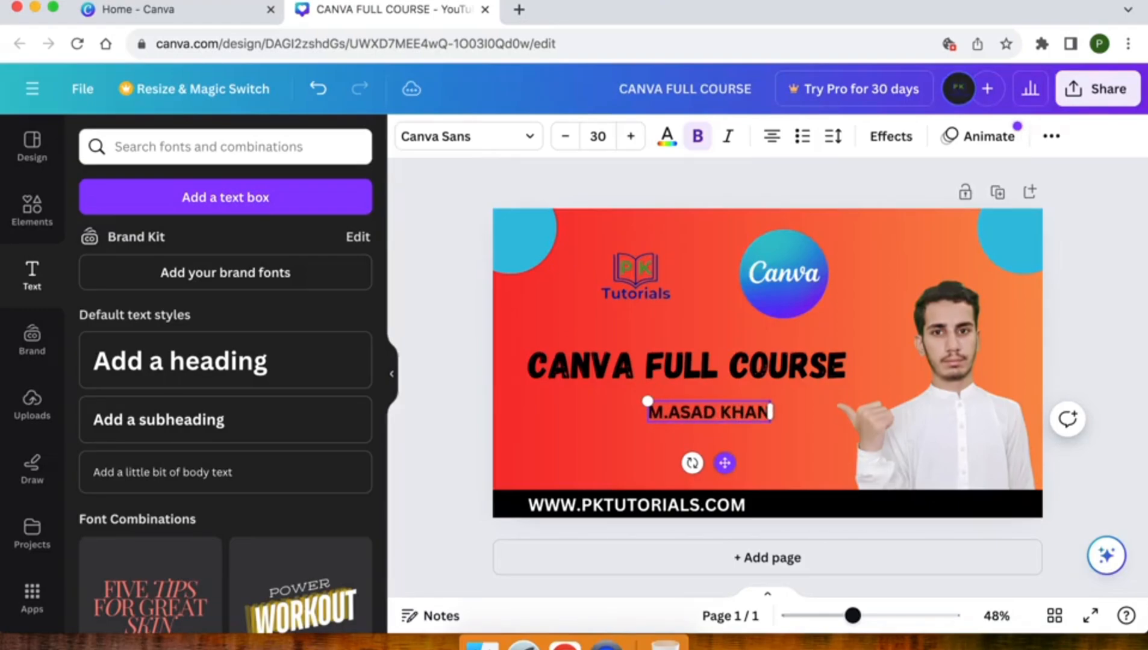
click(616, 440)
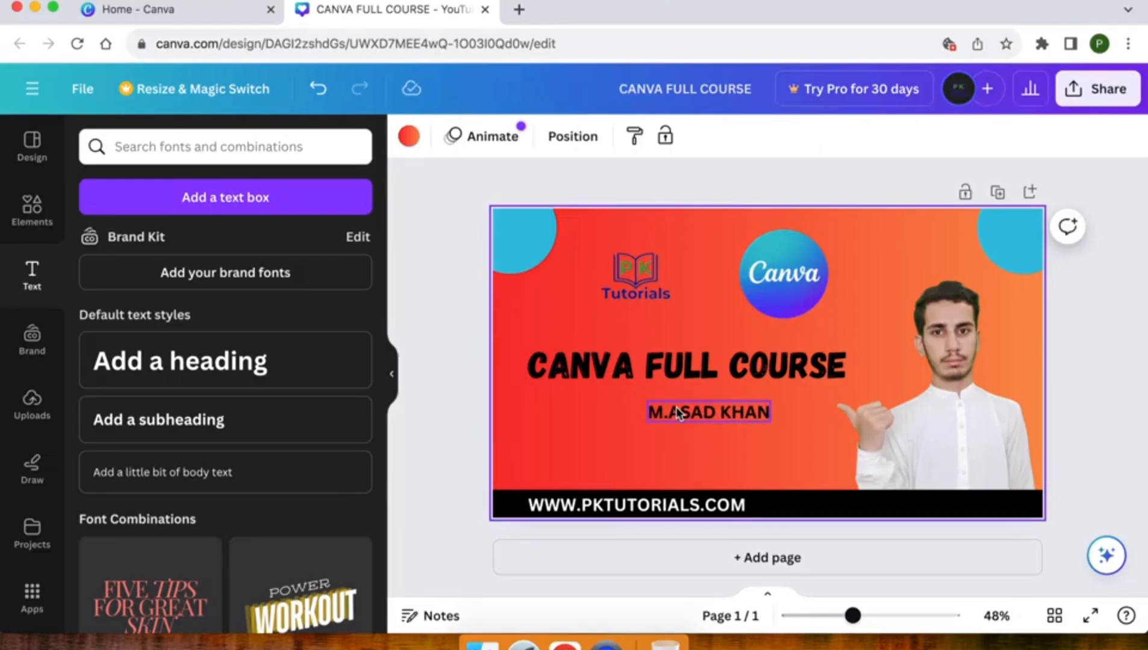
Step: Colour the presenter's name white (#FFFFFF) and move it onto the right end of the black bottom bar
click(692, 413)
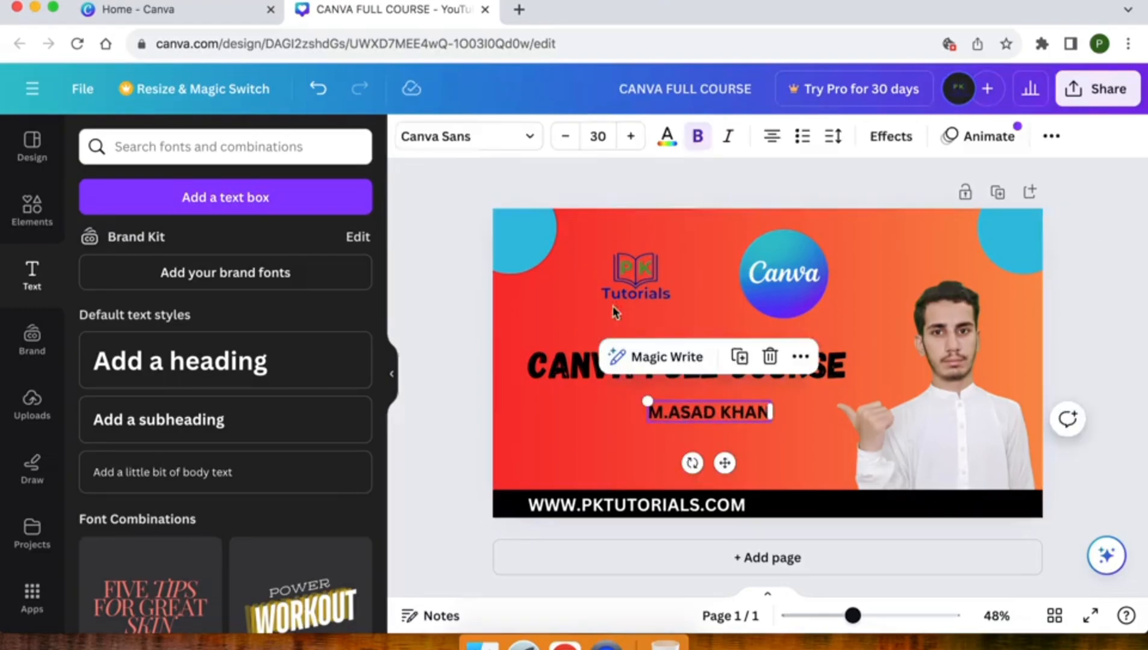
click(666, 139)
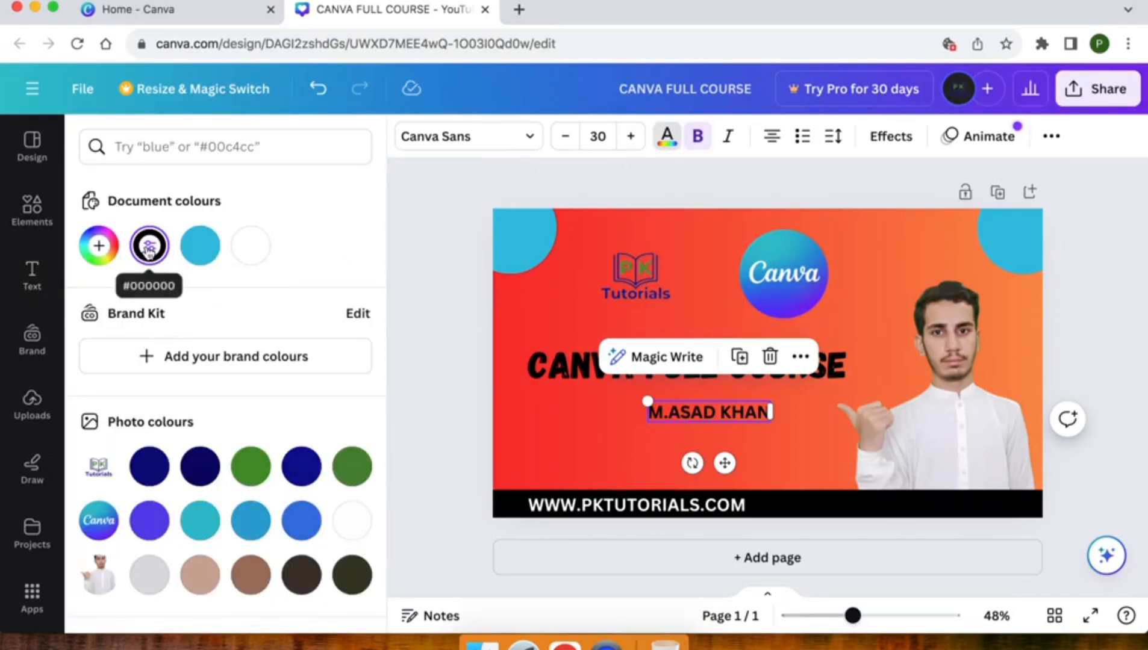
click(148, 246)
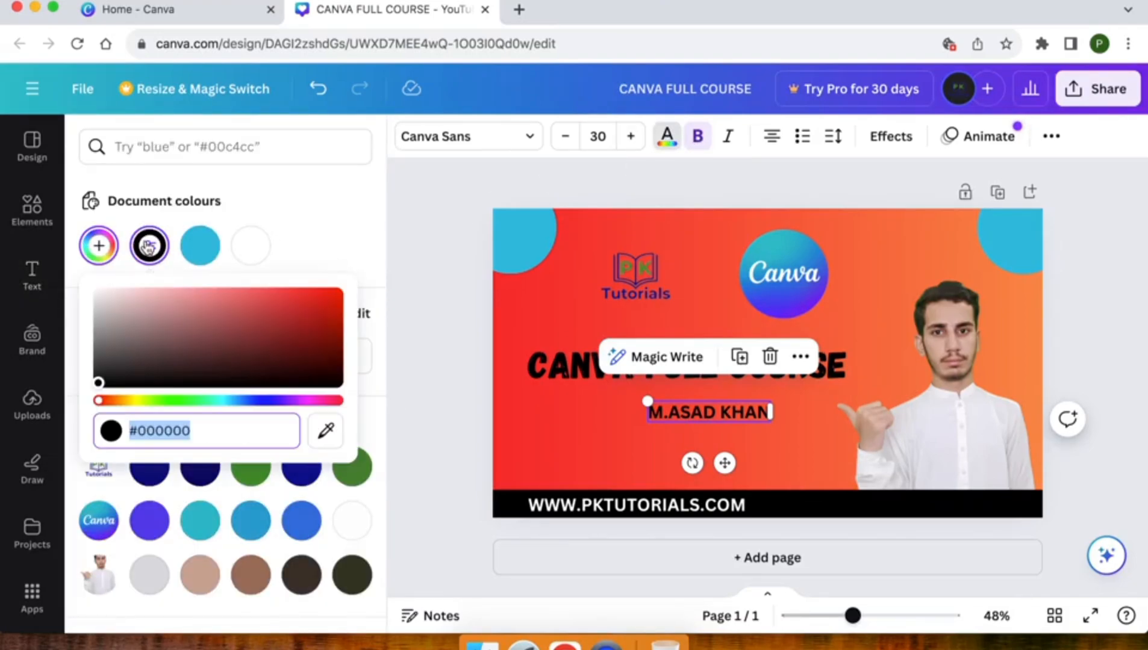
drag(112, 345, 97, 276)
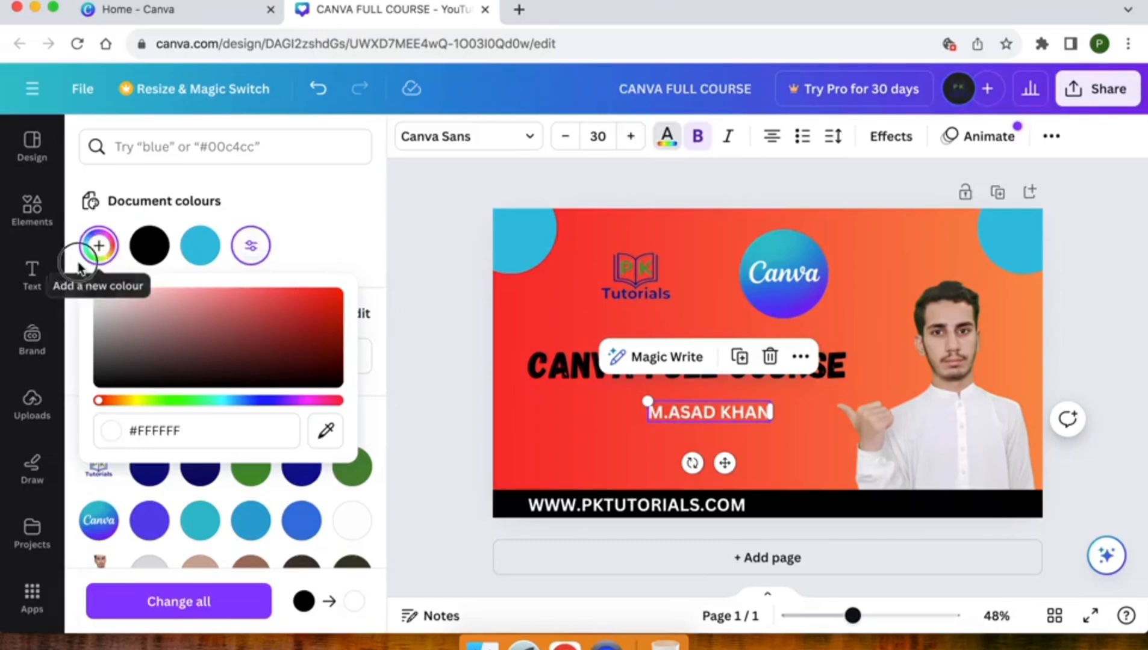
key(Escape)
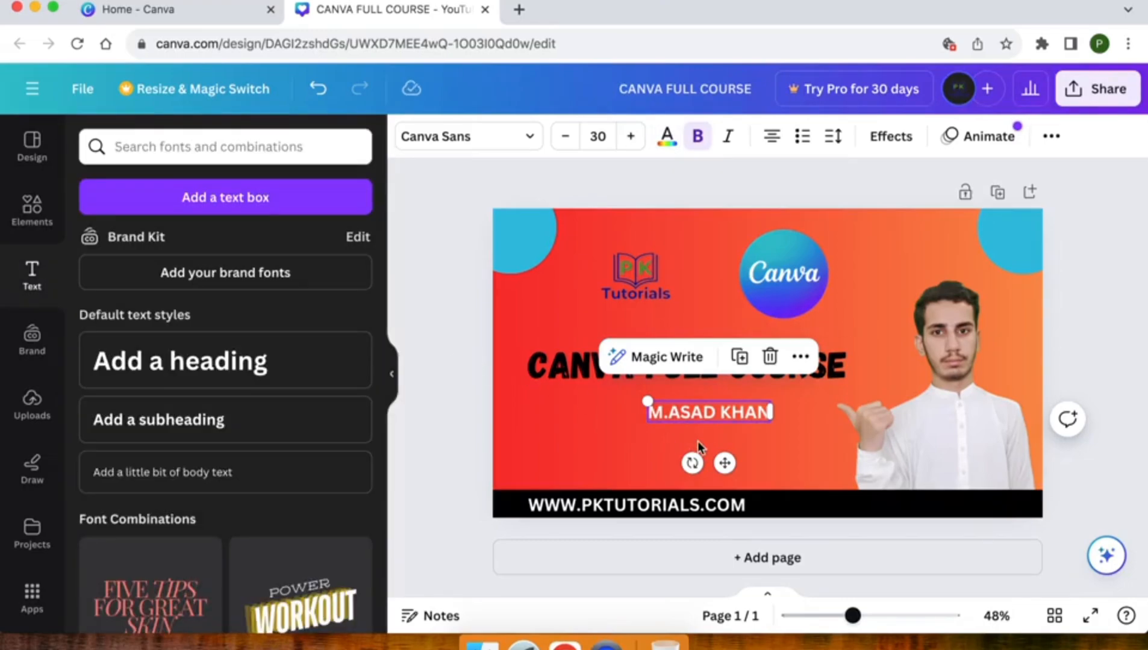
drag(728, 462, 976, 551)
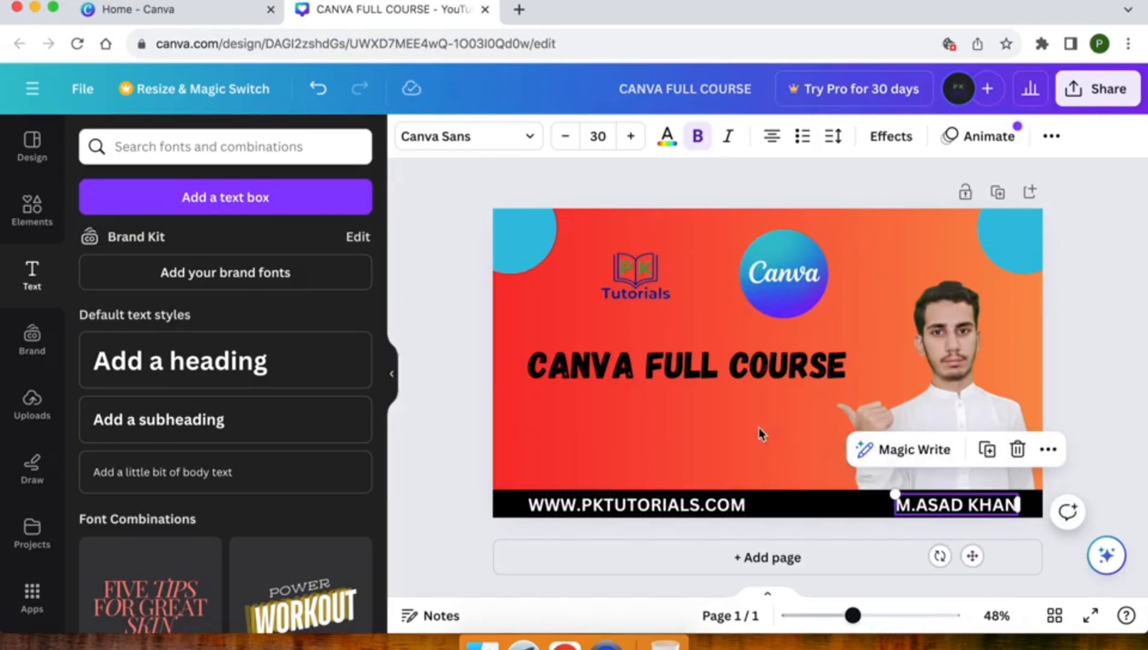
click(456, 427)
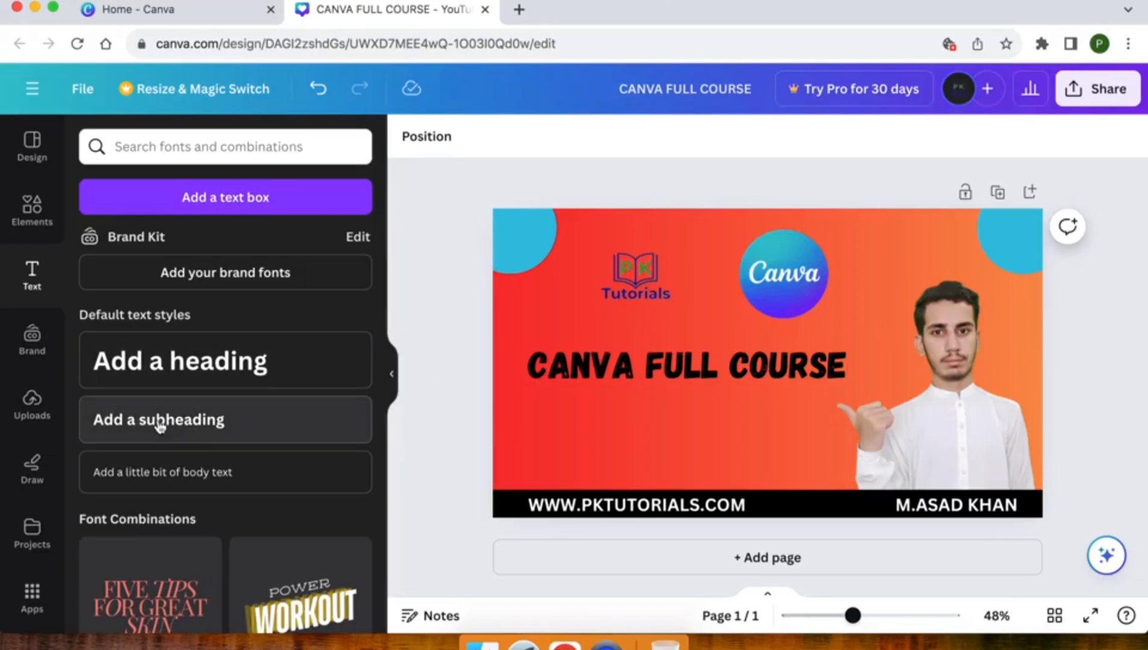
Step: Add another subheading below the "CANVA FULL COURSE" heading with the text "BEGINNER TO ADVANCED"
click(186, 422)
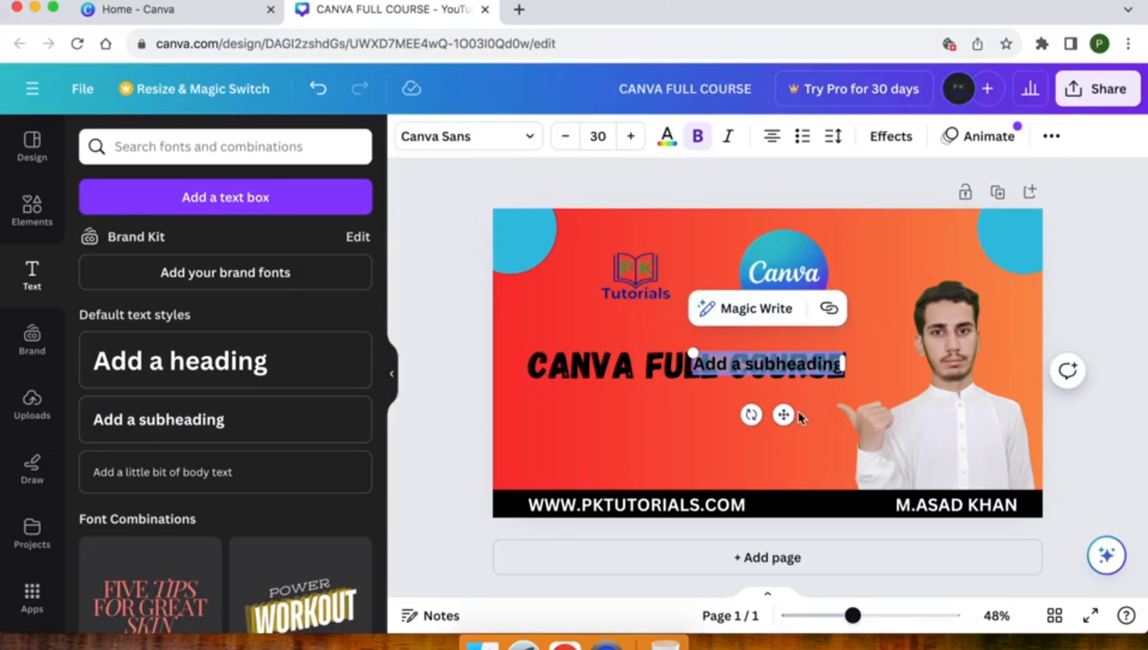
drag(782, 415, 684, 482)
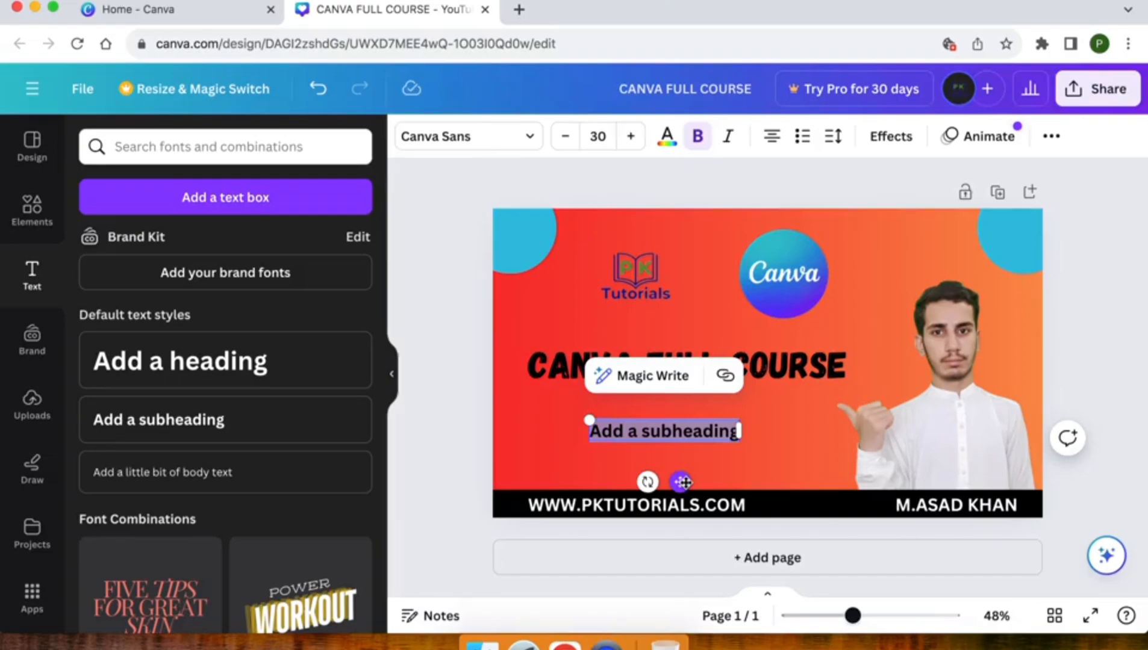
text(BE)
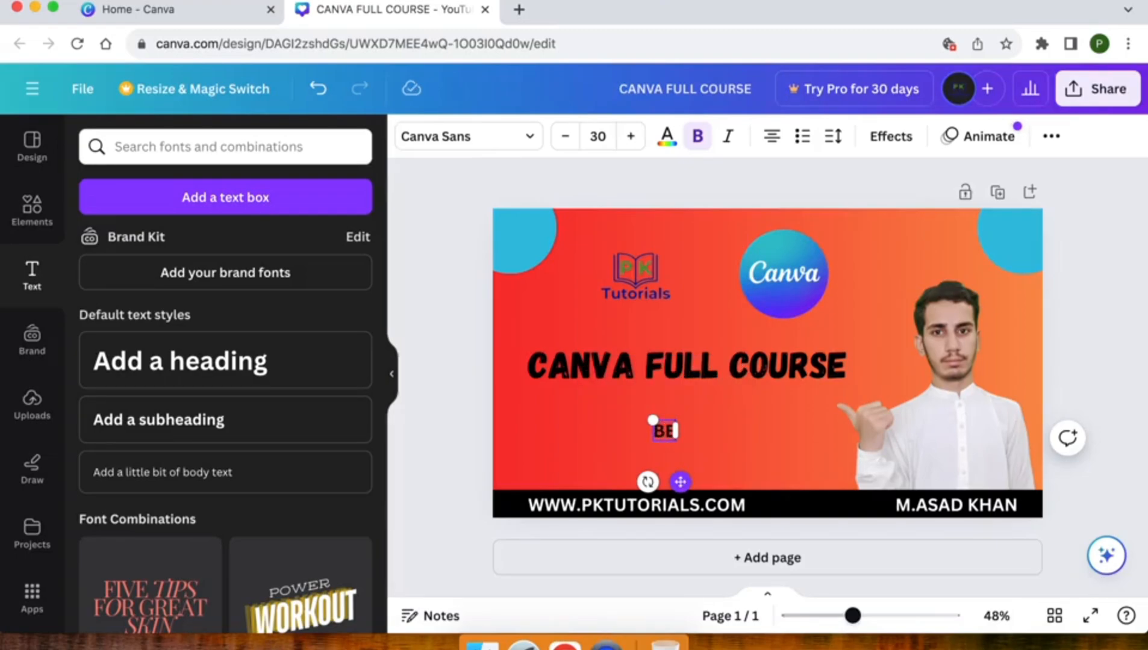
text(GINNER TO)
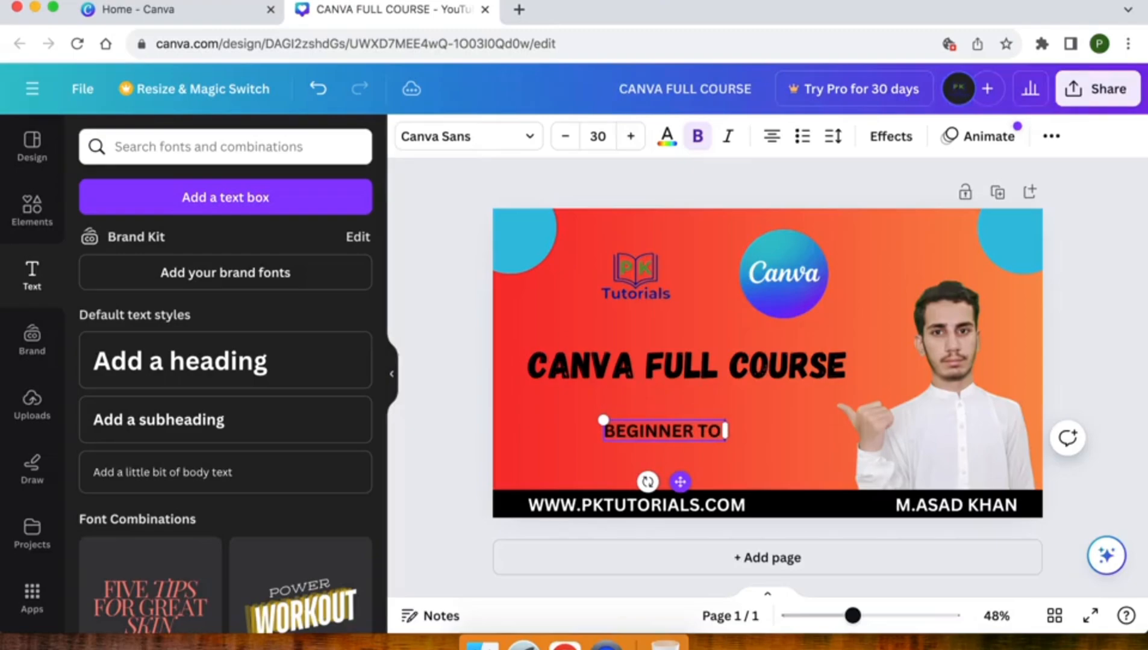
text( ADVANCED)
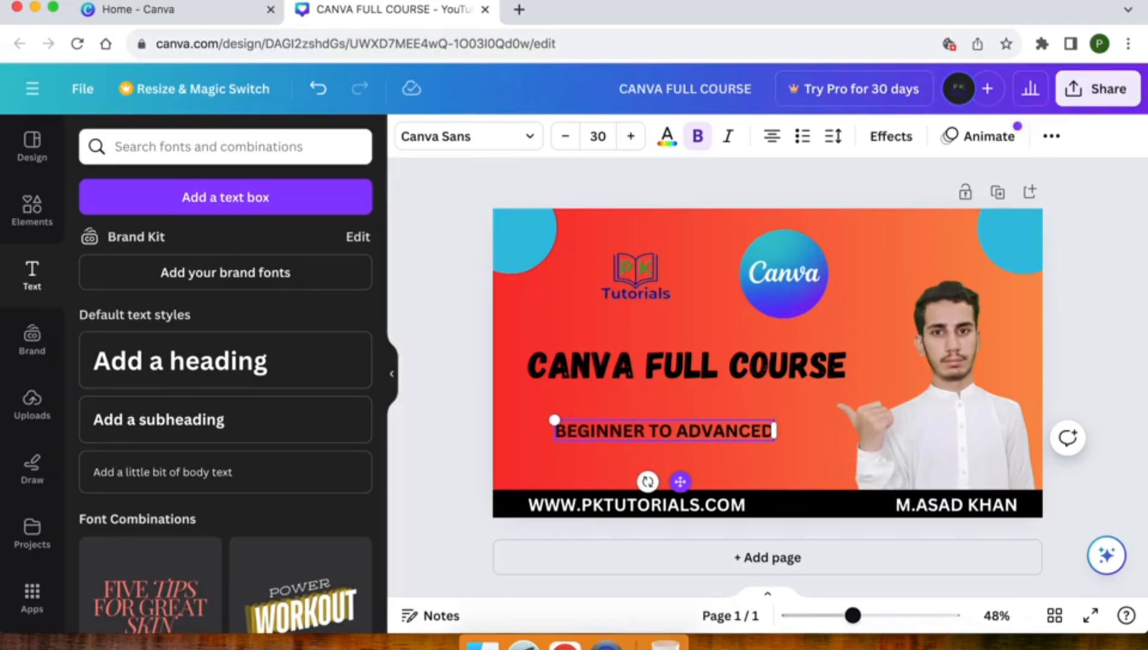
Step: Try the Shadow, Lift and Splice effects on the "BEGINNER TO ADVANCED" text and settle on the Background effect
click(893, 141)
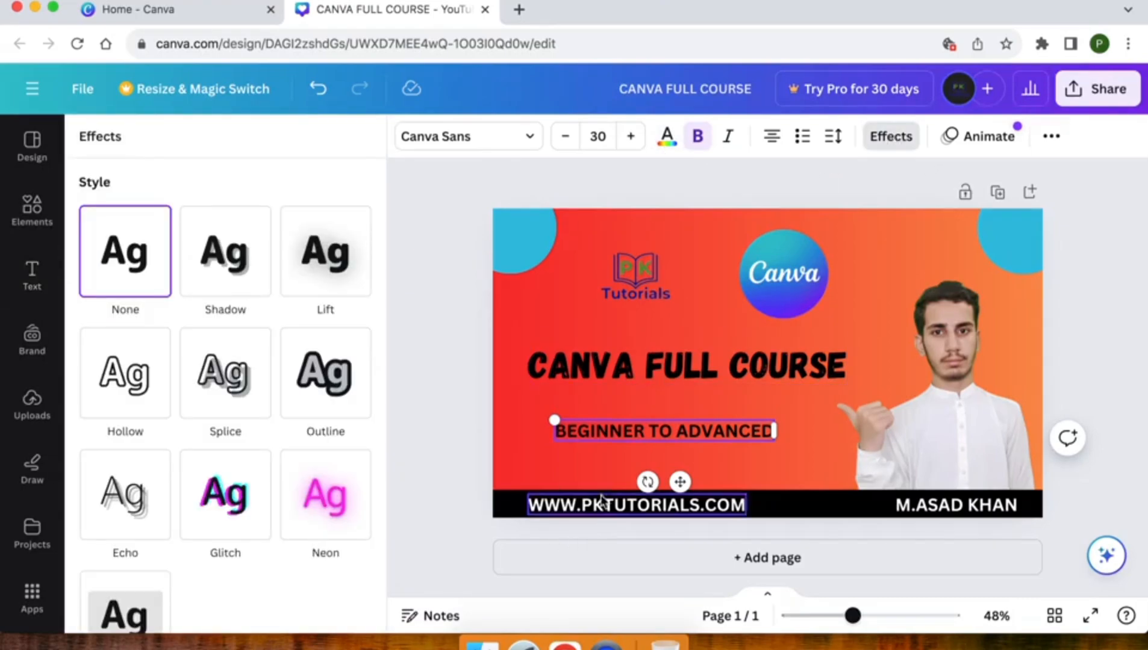
click(199, 271)
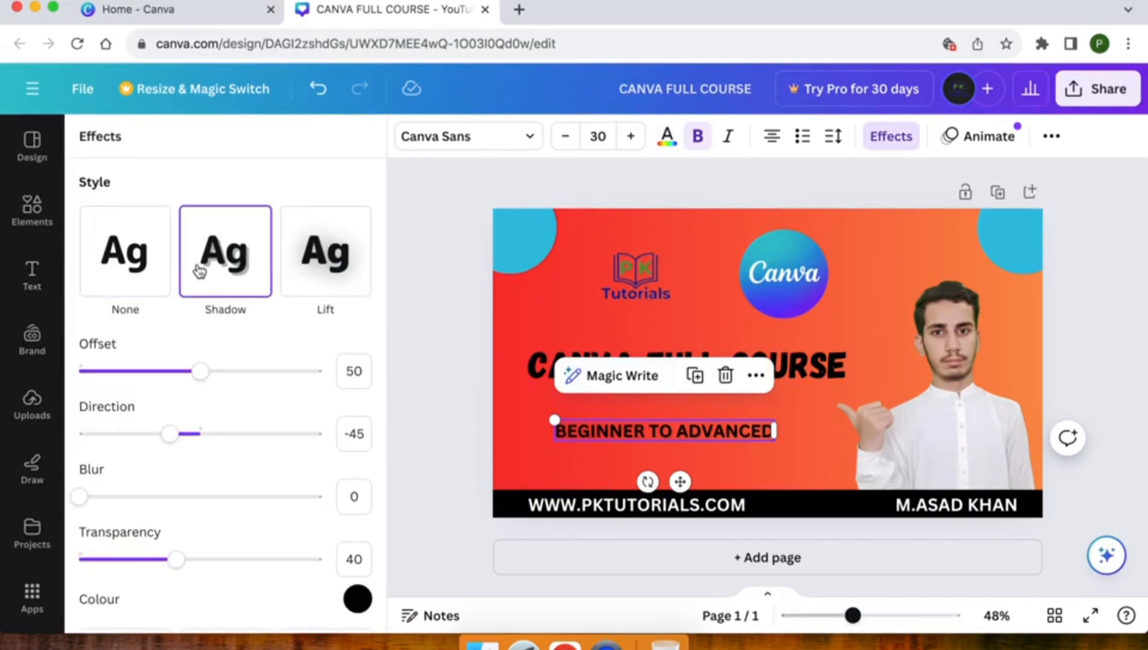
click(326, 274)
click(217, 458)
scroll(217, 459, down, 2)
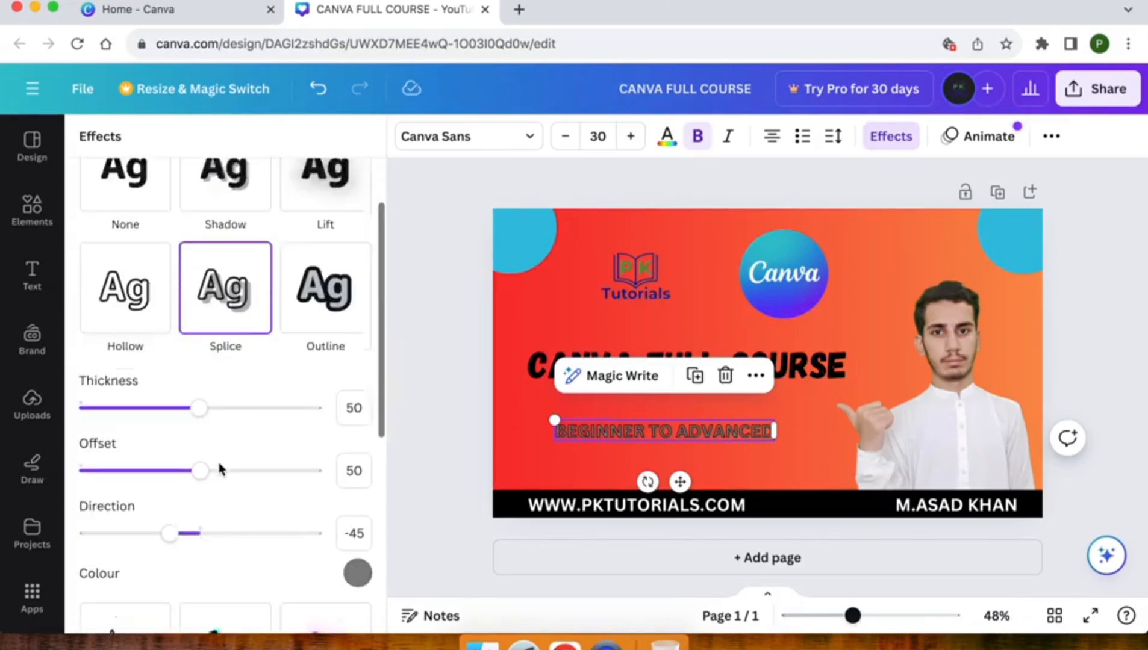
scroll(216, 458, down, 5)
click(107, 362)
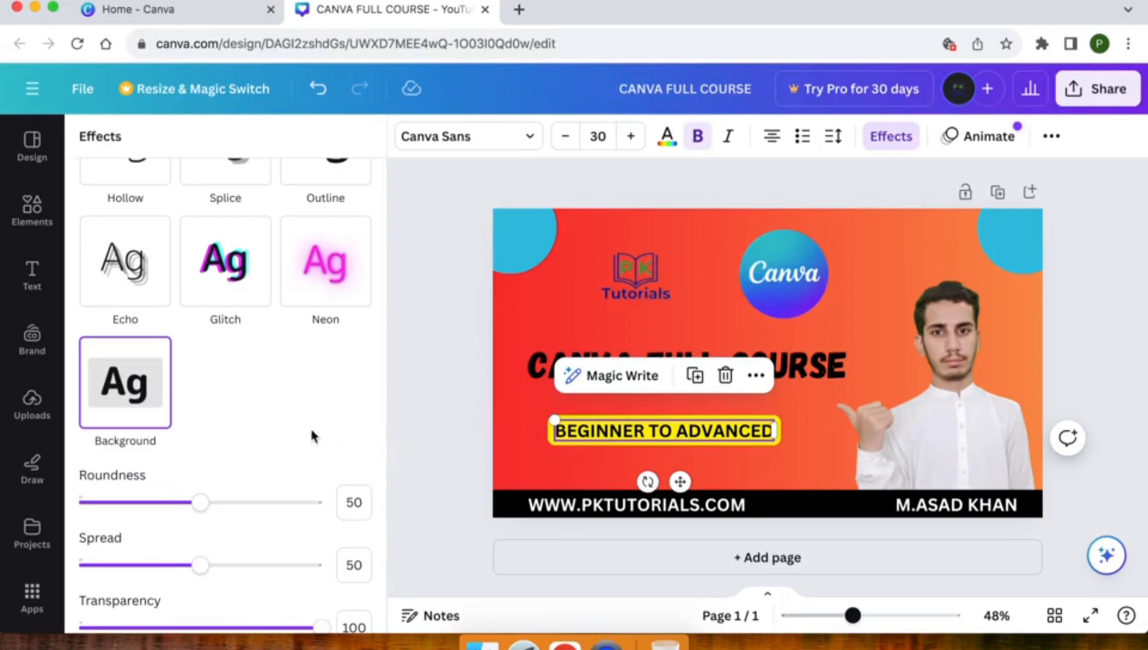
Step: Set the roundness of the "BEGINNER TO ADVANCED" text background to 100 and its spread to 50
scroll(253, 451, down, 3)
click(200, 344)
drag(199, 345, 355, 370)
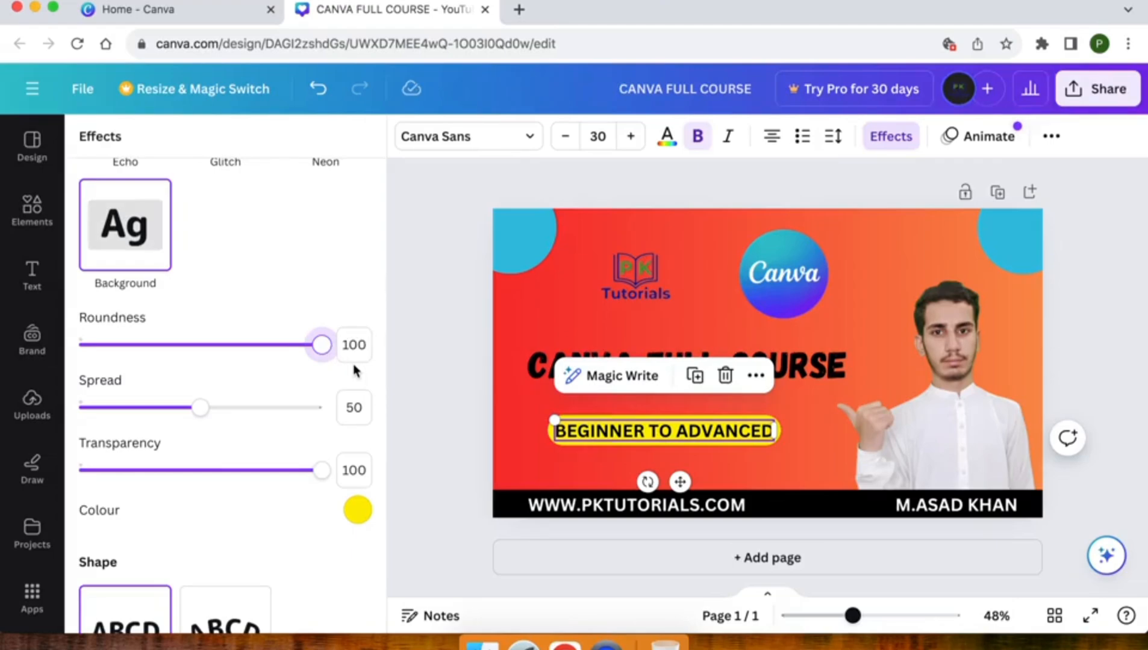
mouse_move(203, 413)
mouse_down()
mouse_move(377, 461)
mouse_move(225, 435)
mouse_move(4, 441)
mouse_move(221, 456)
mouse_up()
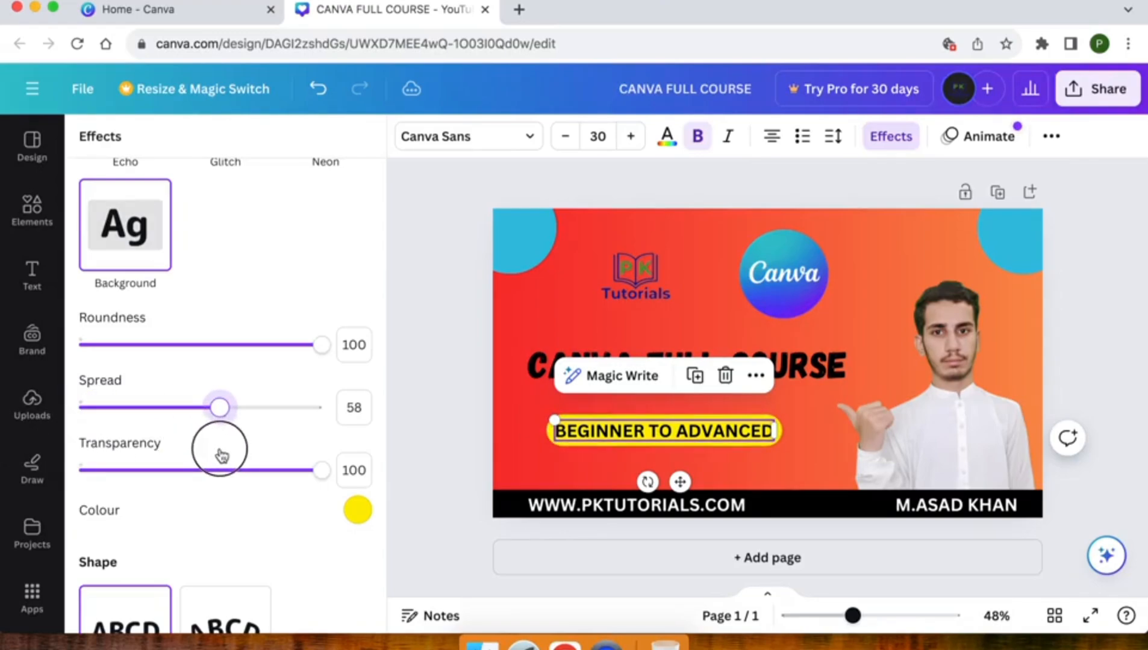
click(353, 407)
text(50)
key(Return)
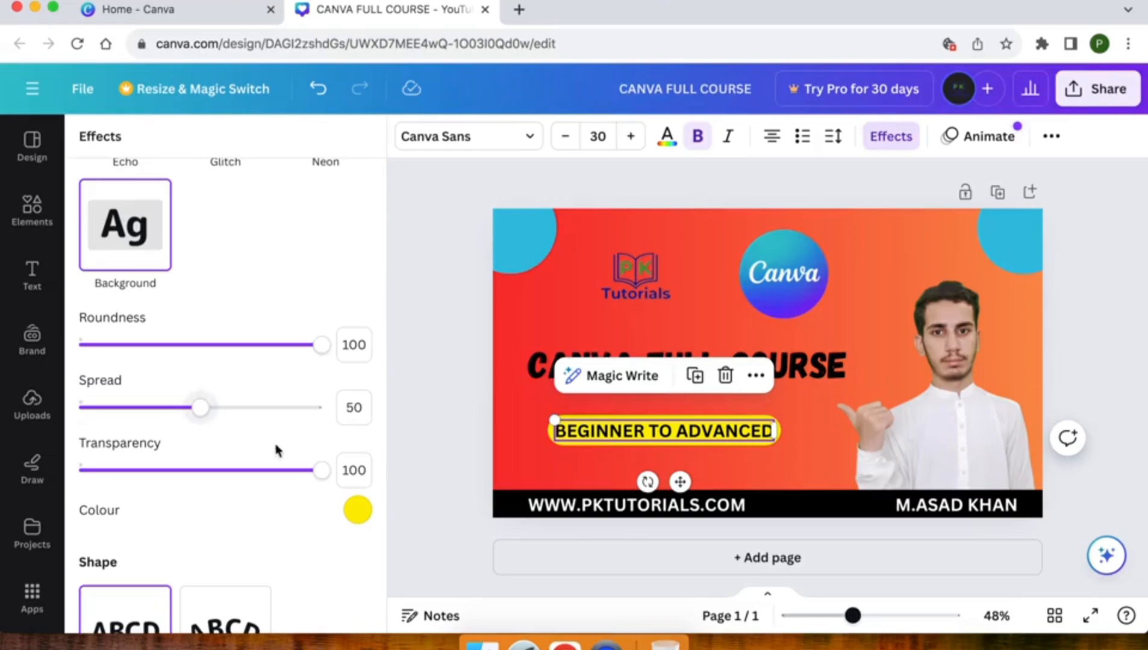
Step: Change the background colour behind "BEGINNER TO ADVANCED" to the document's light blue, matching the corner circles
drag(312, 480, 365, 504)
click(349, 510)
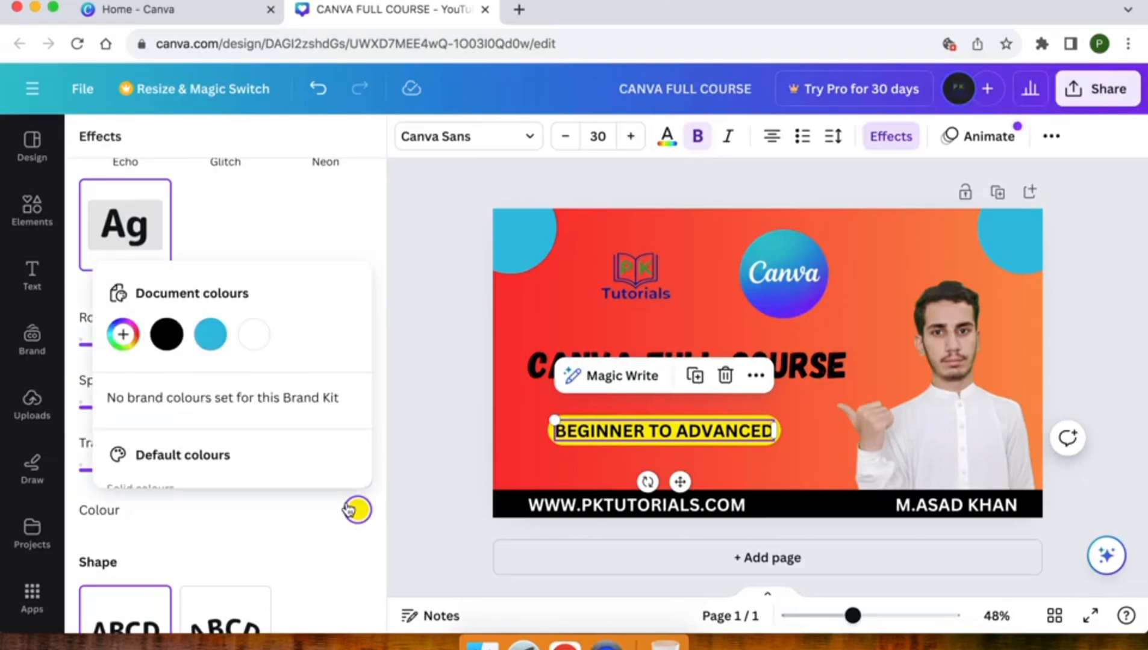
click(210, 334)
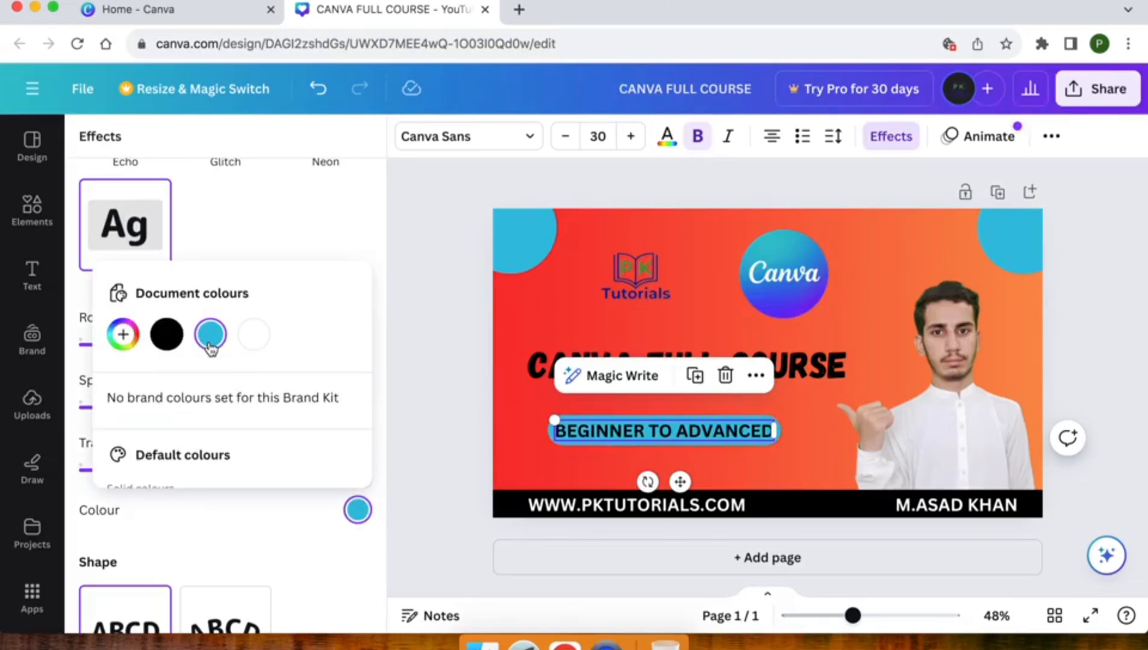
click(301, 523)
Step: Try the Curve shape on the "BEGINNER TO ADVANCED" text and set its shape back to None
scroll(301, 523, down, 2)
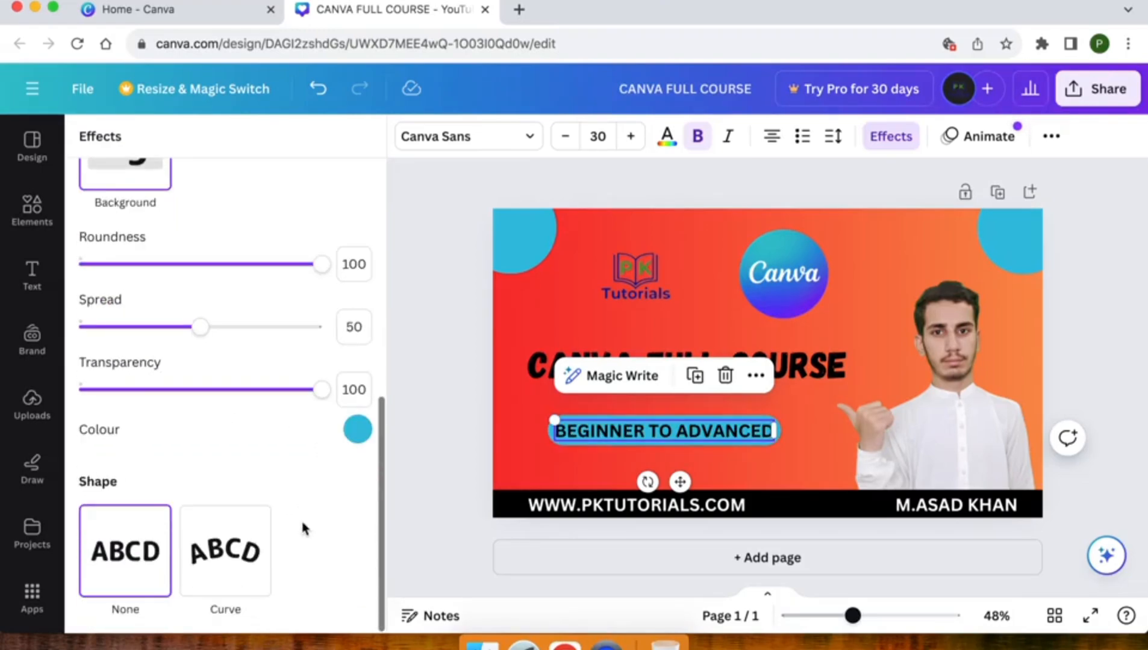
click(197, 564)
click(136, 575)
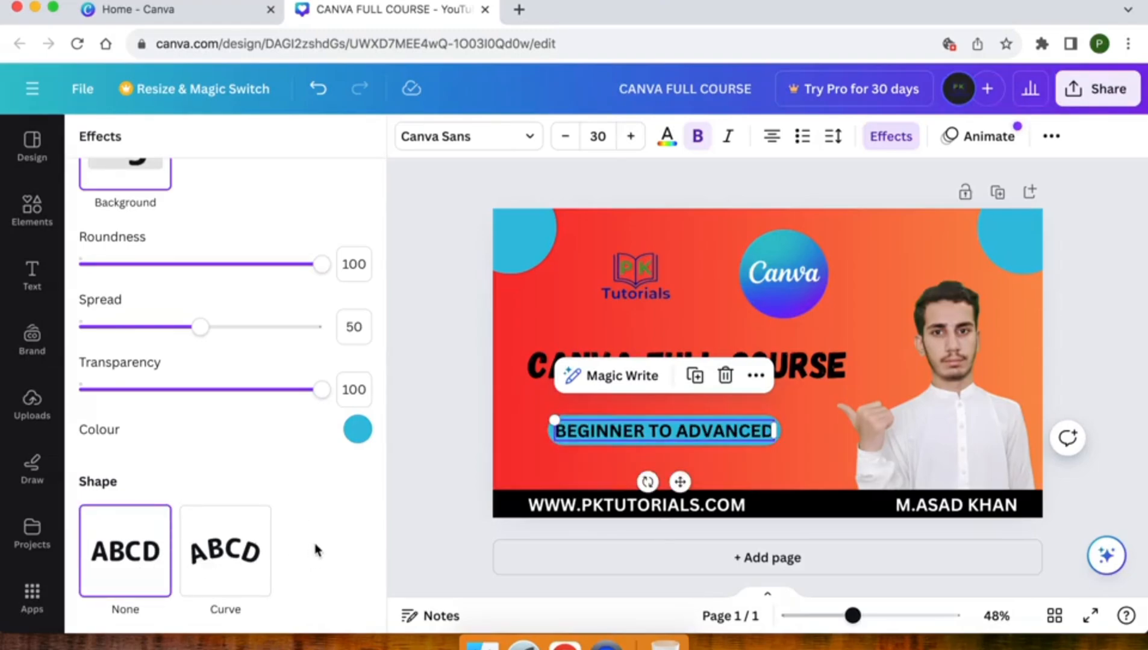
click(430, 469)
Step: Colour the "BEGINNER TO ADVANCED" text white (#FFFFFF)
click(614, 433)
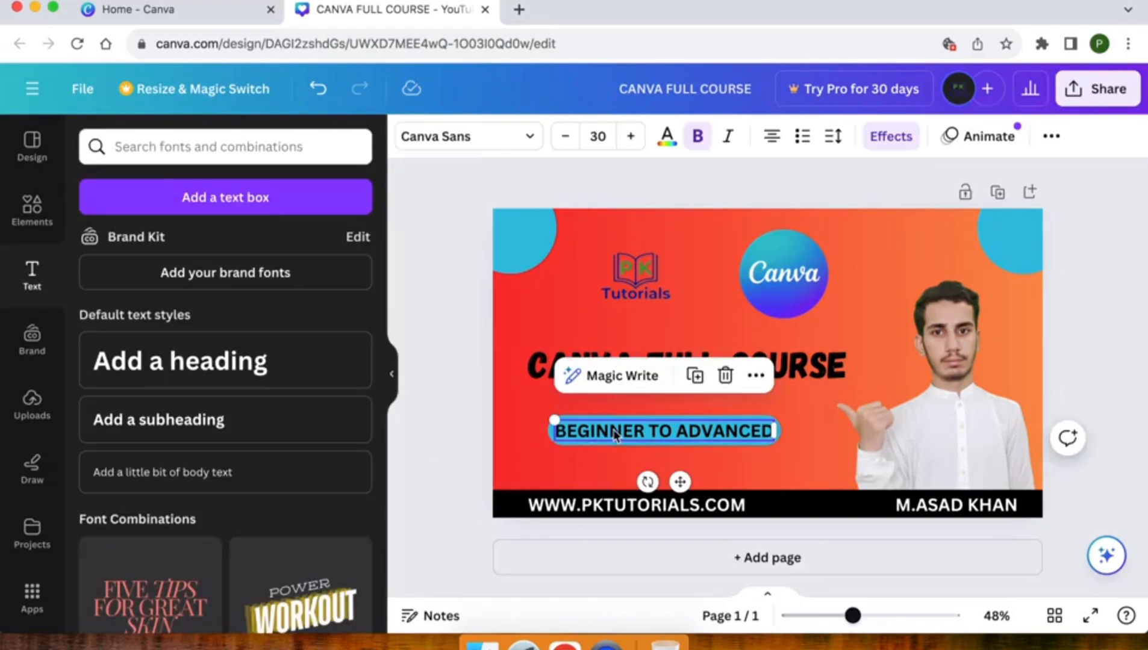
click(666, 138)
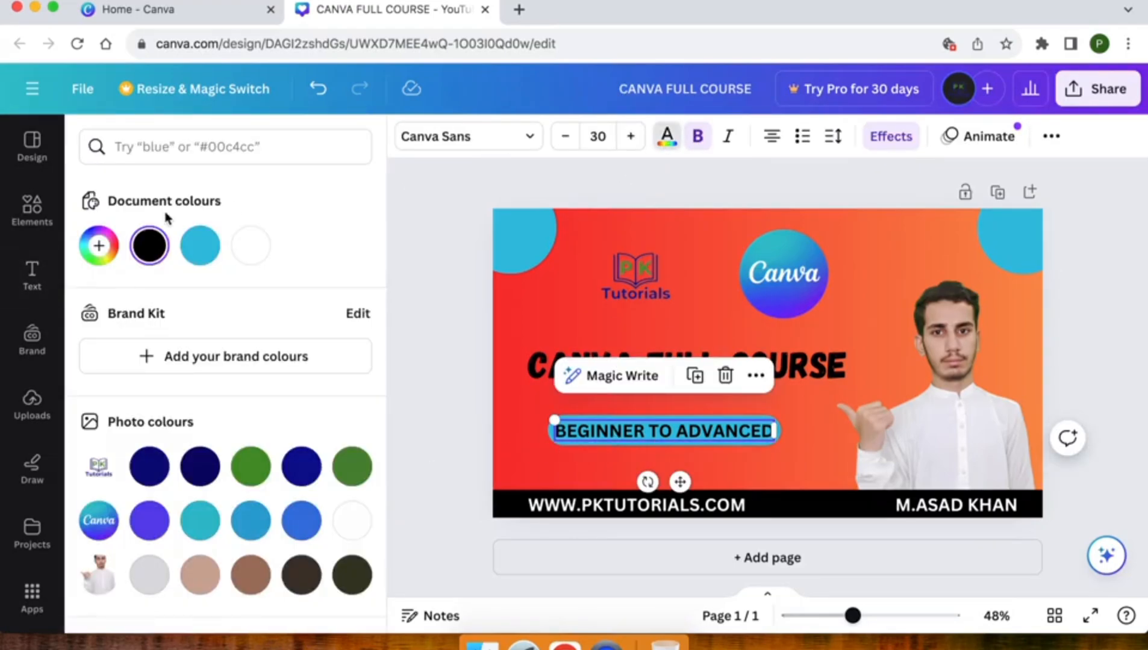
click(148, 257)
drag(117, 345, 97, 292)
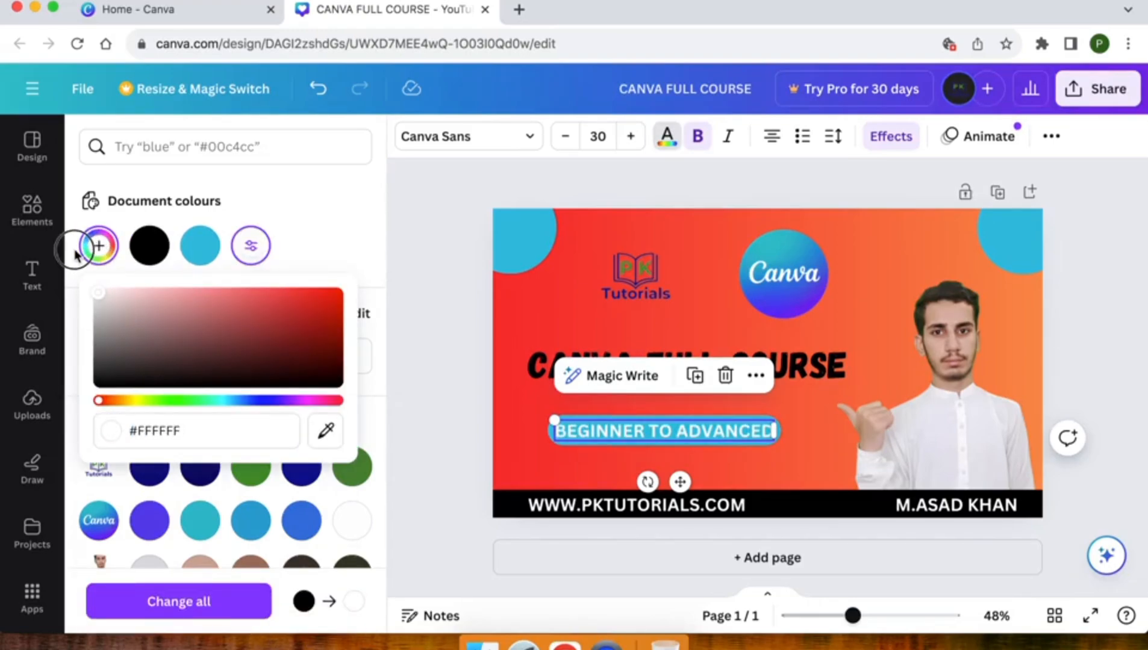
click(420, 385)
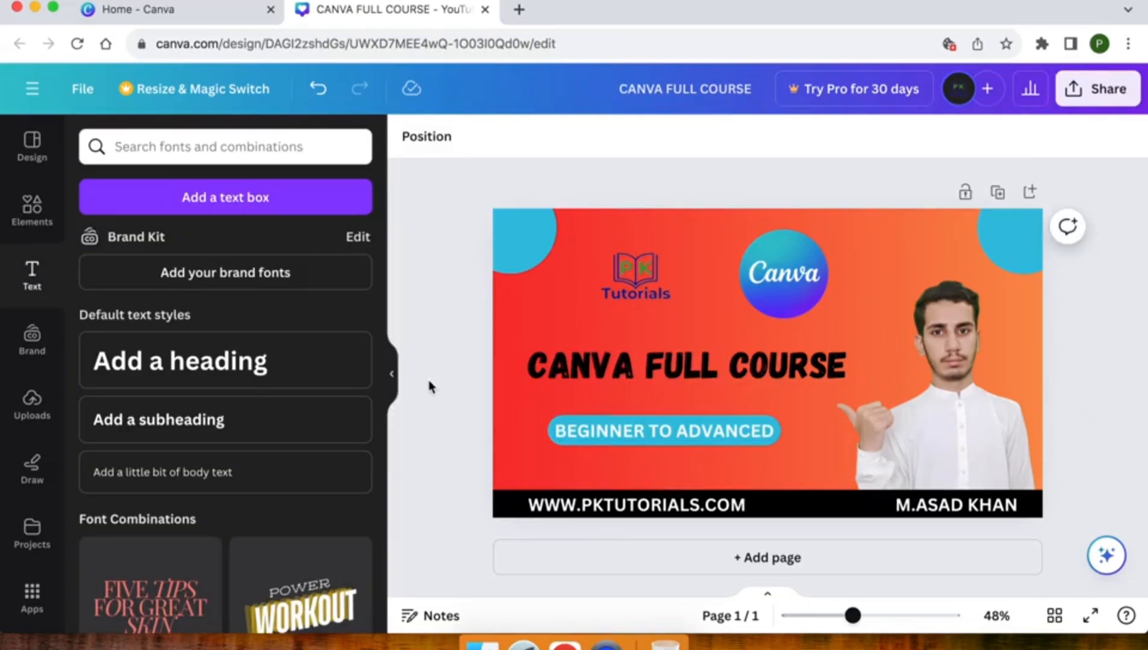
Step: Try the Horizon, HK Modular and Chewy fonts on the "BEGINNER TO ADVANCED" text
click(616, 433)
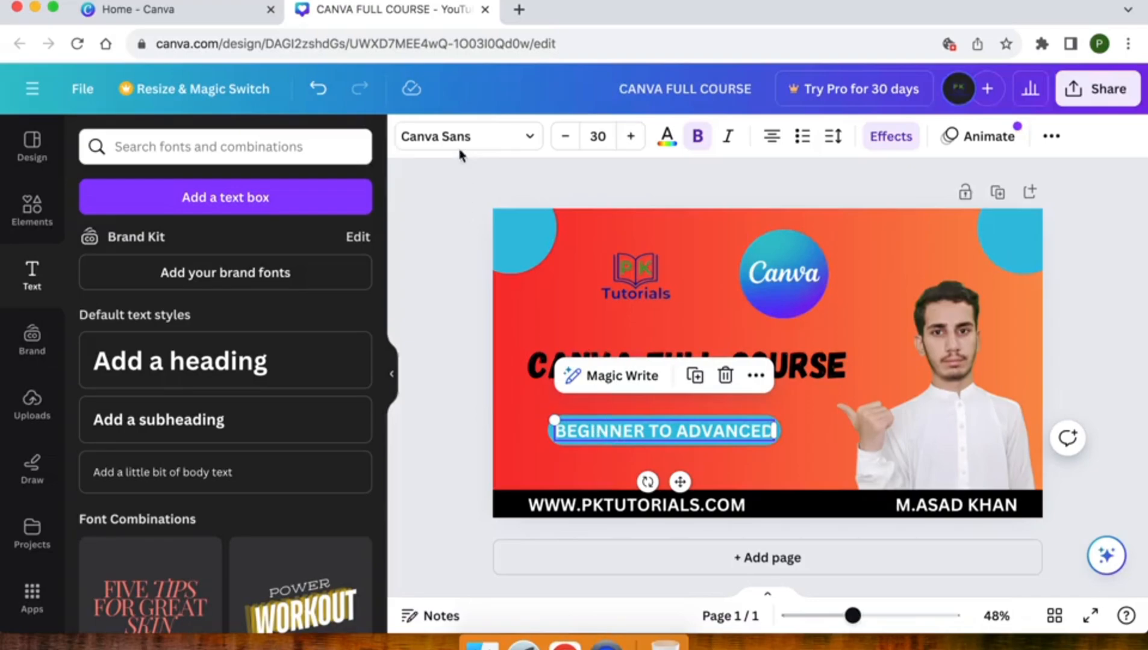
click(475, 136)
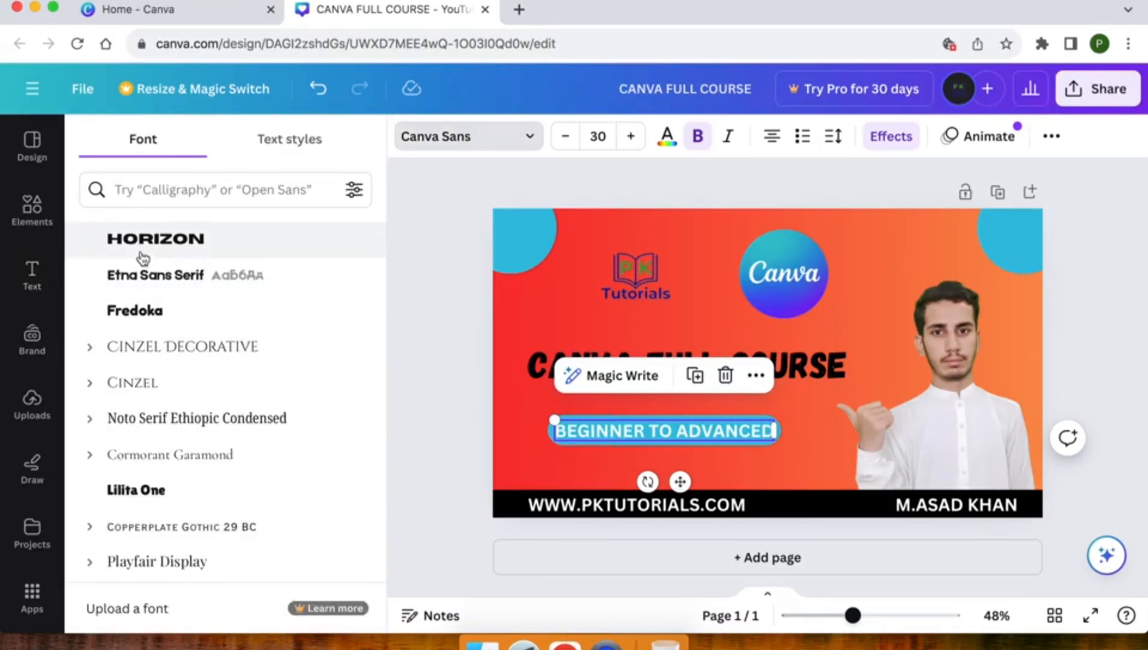
click(146, 241)
scroll(159, 402, down, 5)
scroll(161, 401, down, 4)
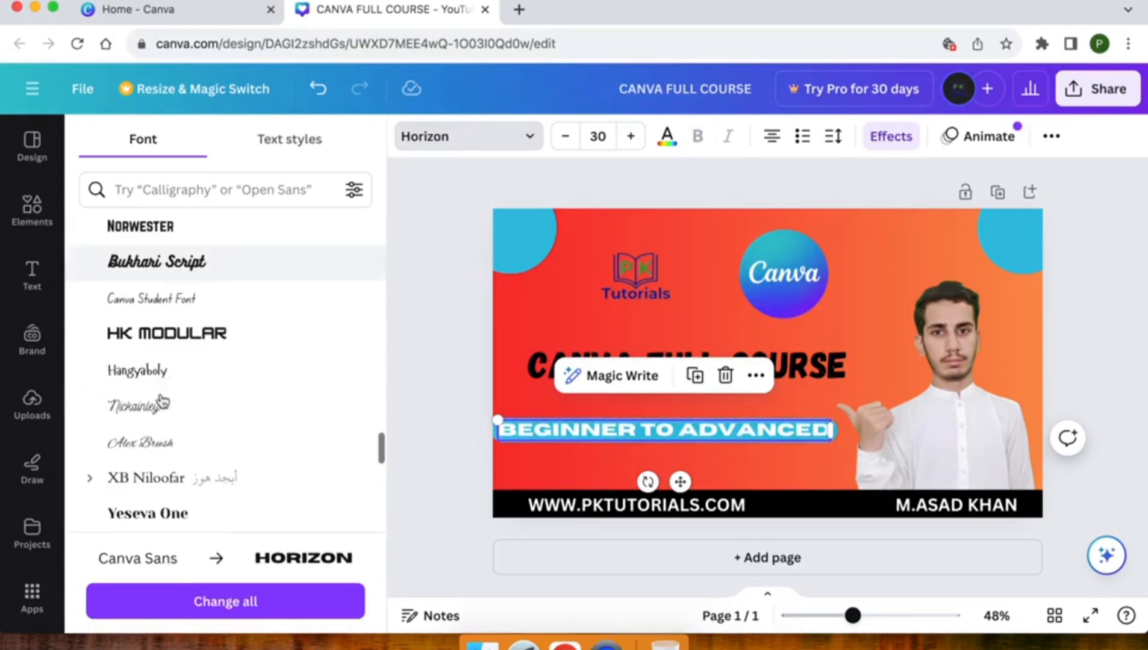
click(160, 329)
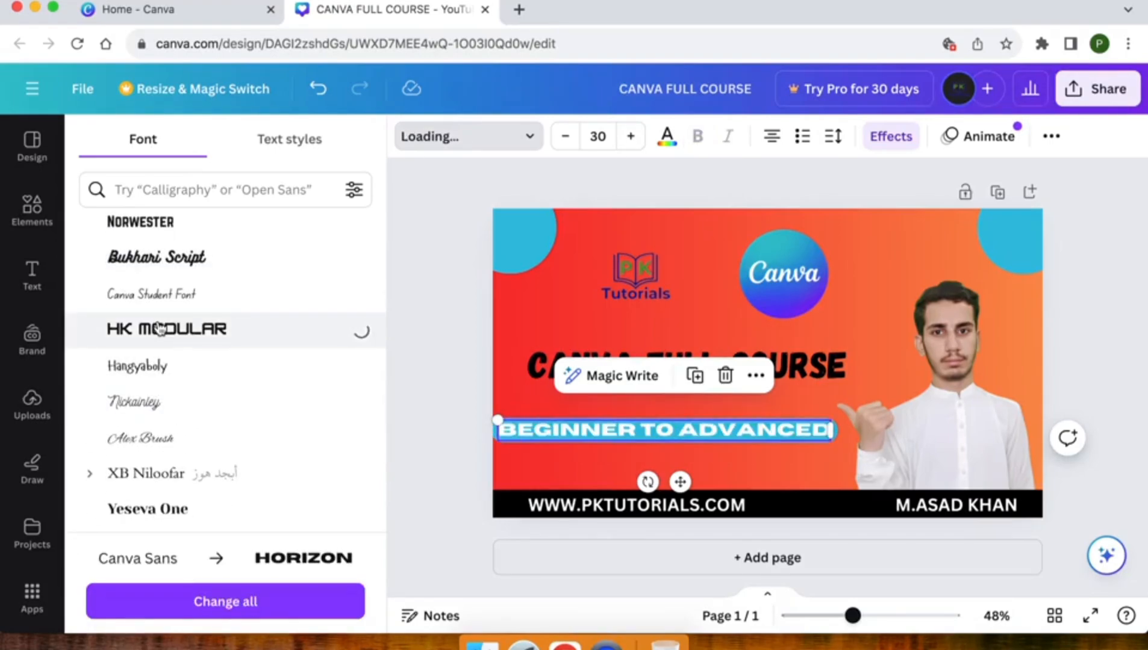
scroll(160, 328, down, 6)
scroll(160, 329, down, 6)
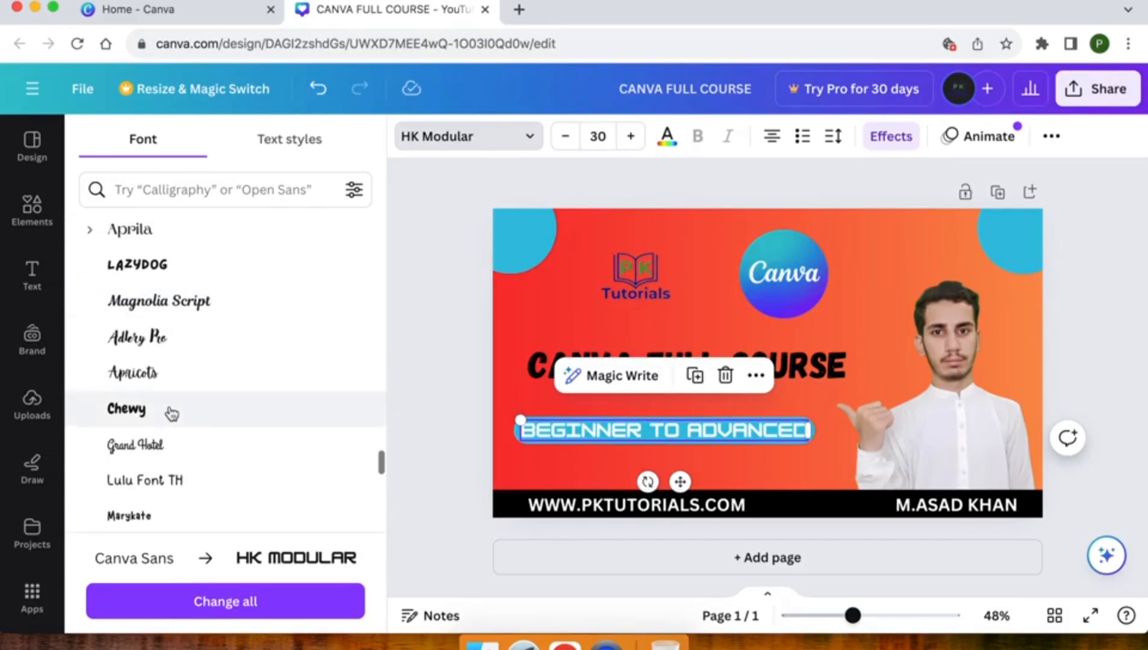
click(183, 426)
scroll(185, 427, down, 3)
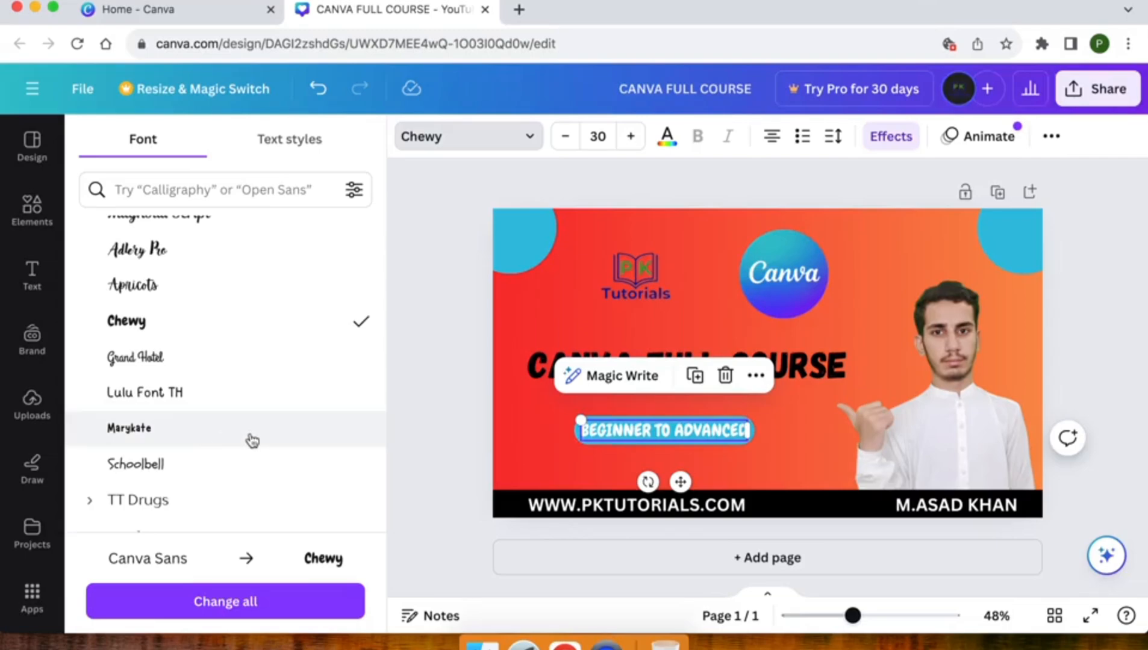
Step: Set the "BEGINNER TO ADVANCED" font to Gagalin, enlarge it to about size 47.6 and centre it under the heading
scroll(120, 467, down, 10)
scroll(118, 466, up, 15)
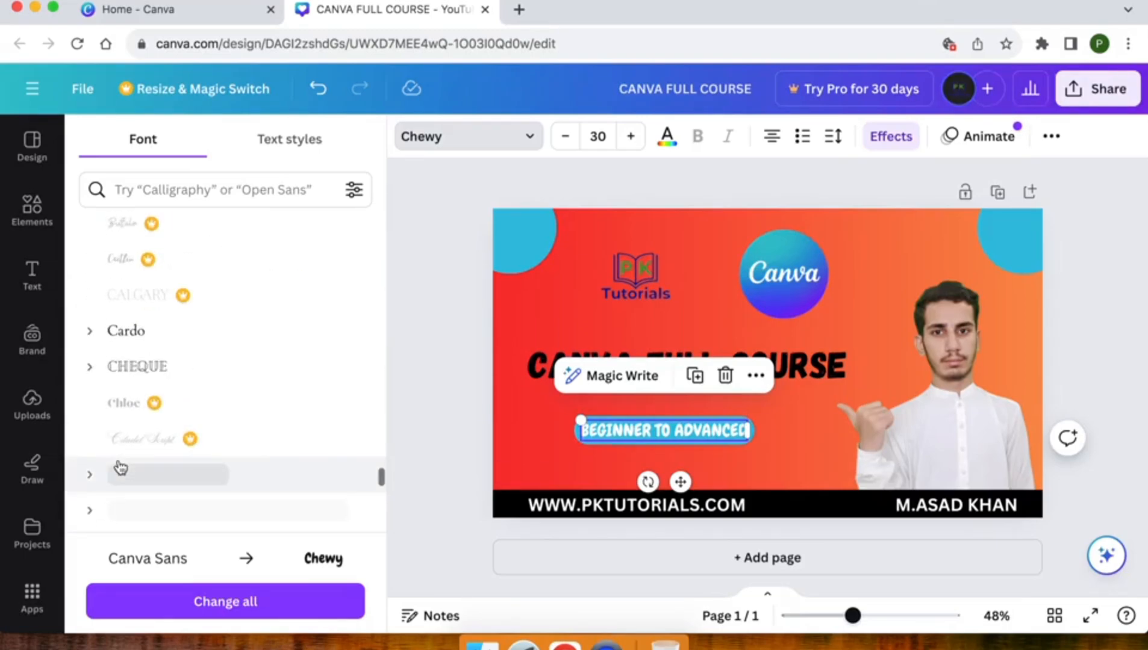
click(123, 348)
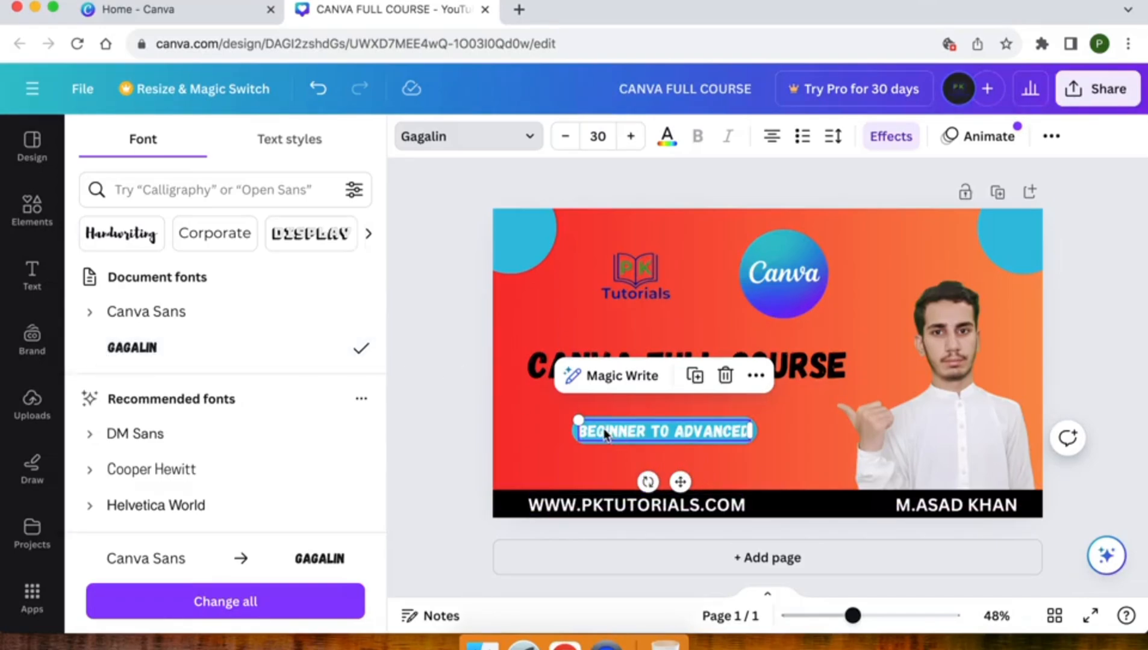
drag(577, 417, 471, 396)
drag(630, 482, 694, 495)
click(447, 443)
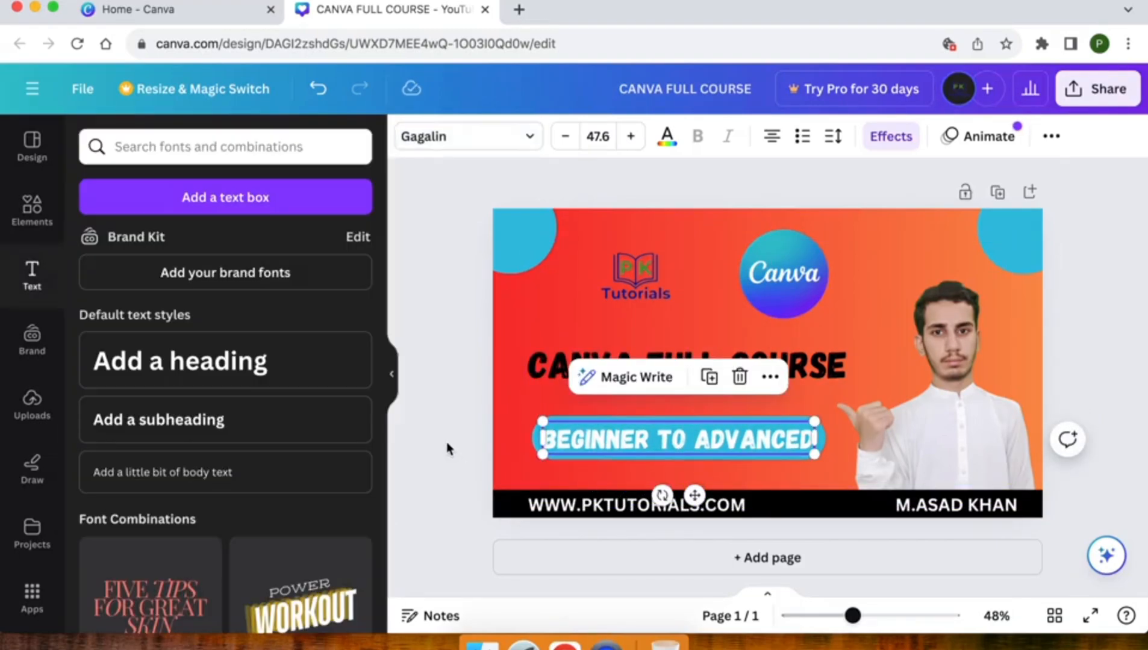
click(477, 378)
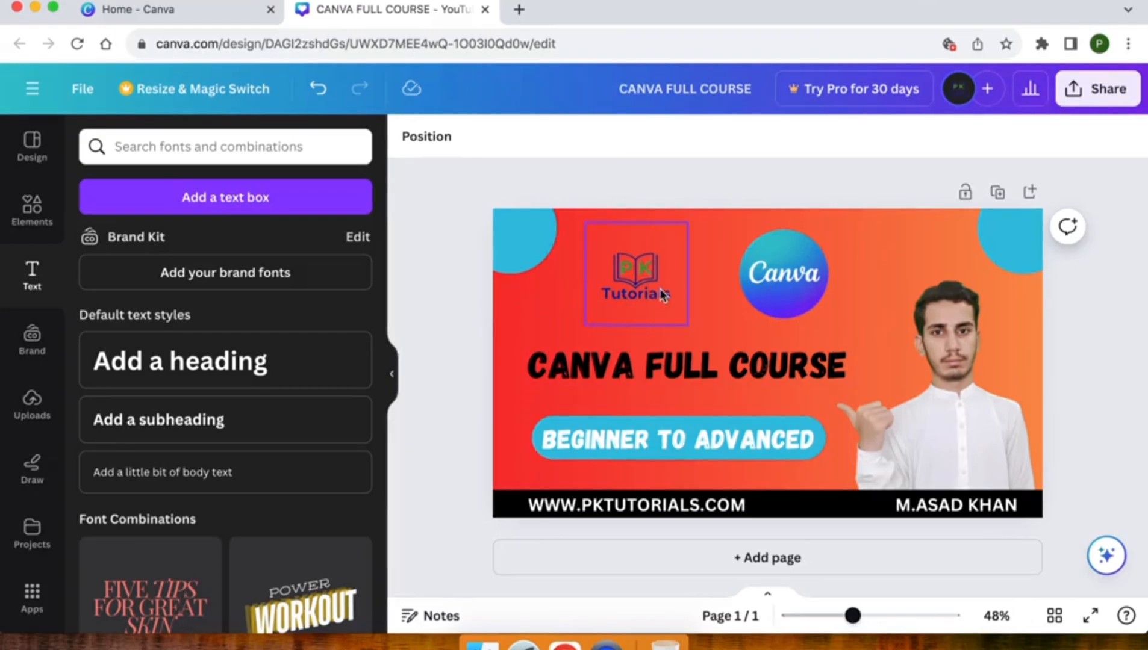
Step: Enlarge the PK Tutorials and Canva logos, placing the Canva logo slightly higher and further right, clear of the heading
drag(660, 293, 647, 279)
drag(679, 323, 708, 339)
click(801, 280)
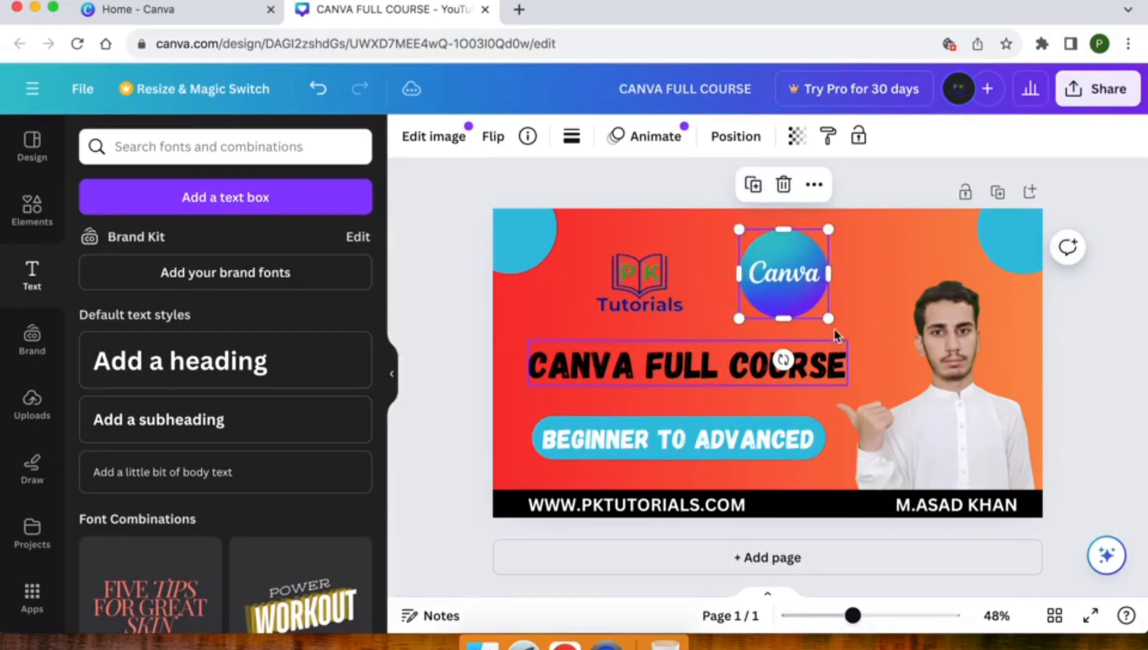
drag(829, 320, 871, 351)
drag(866, 348, 860, 343)
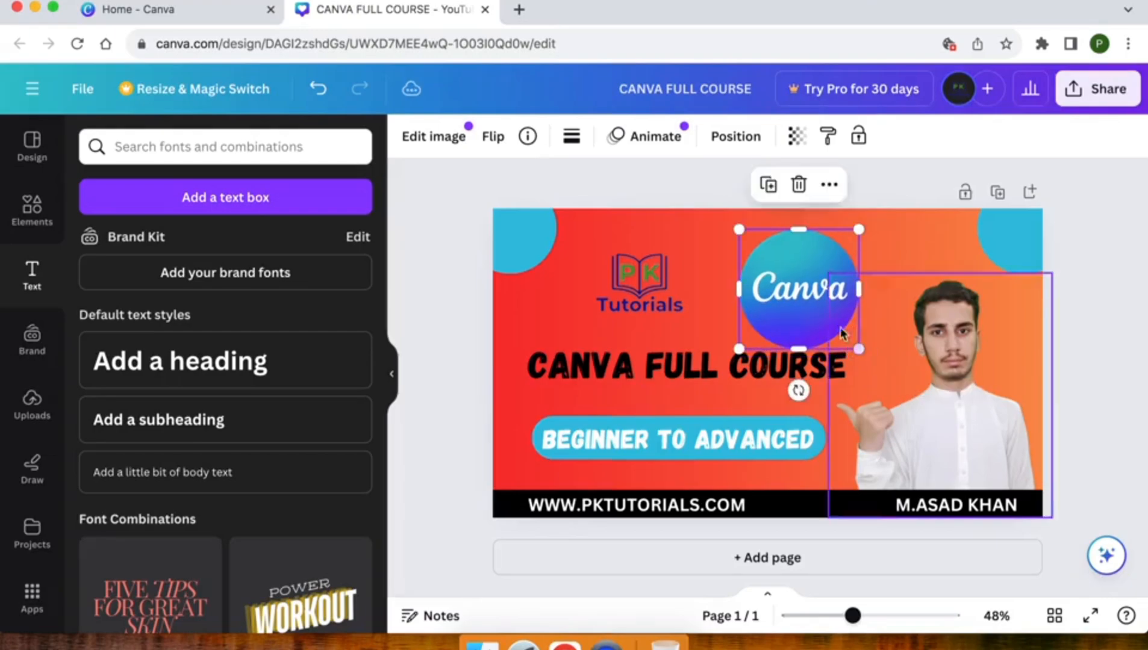
drag(799, 286, 814, 277)
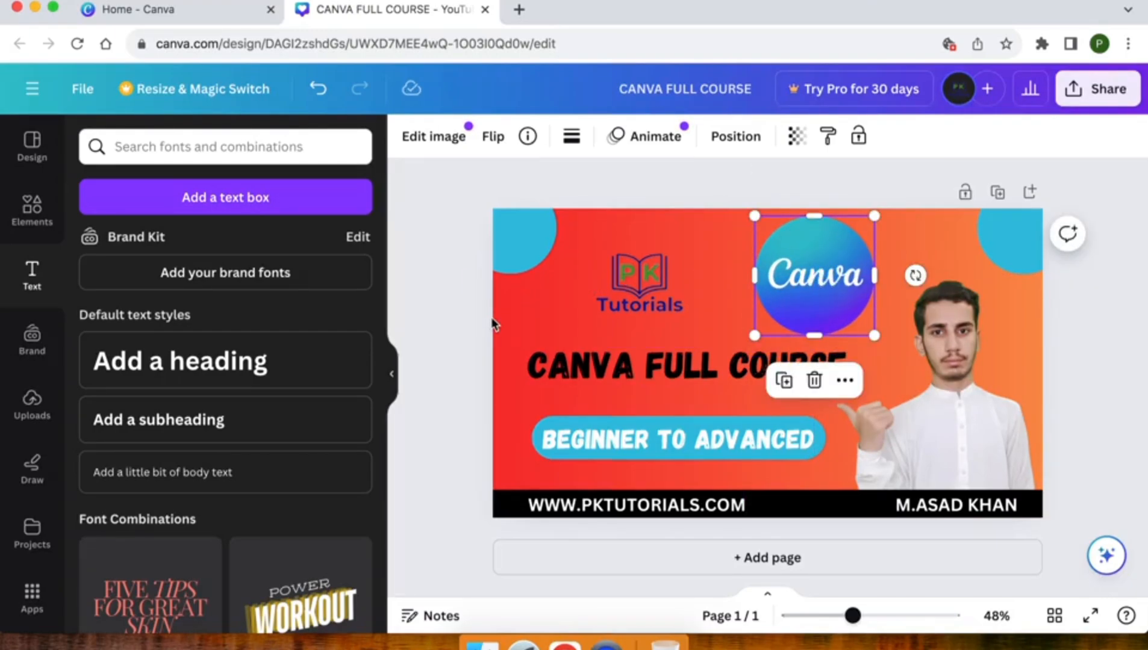
click(455, 355)
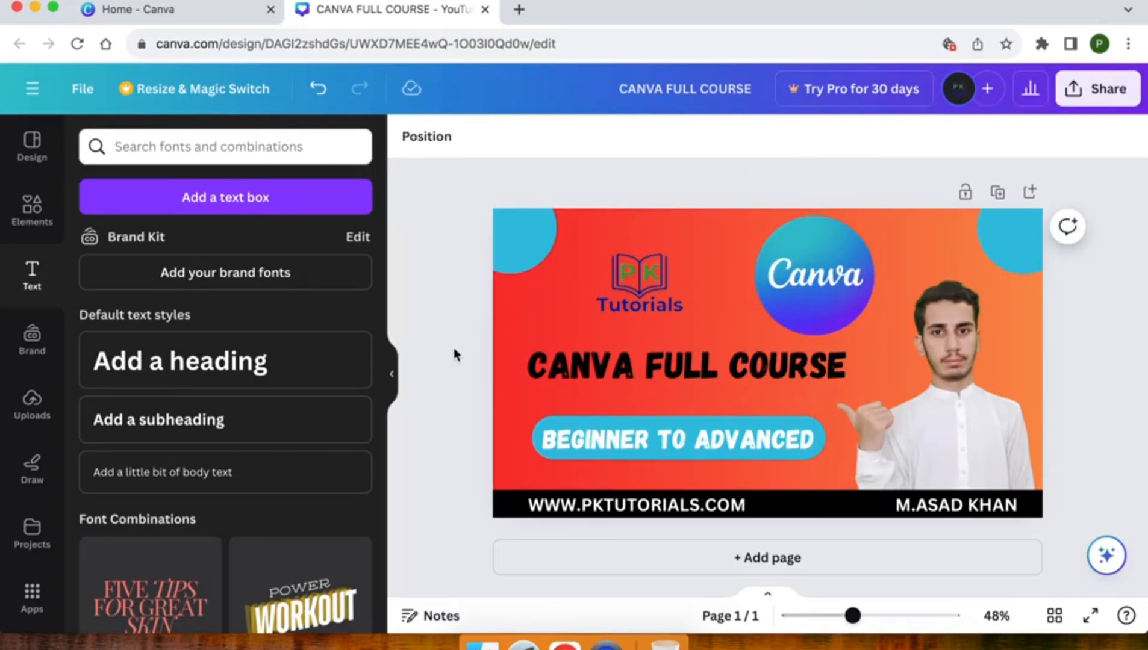
Step: Add a second page and apply the green "How to Earn Money Online" thumbnail template to it
click(620, 557)
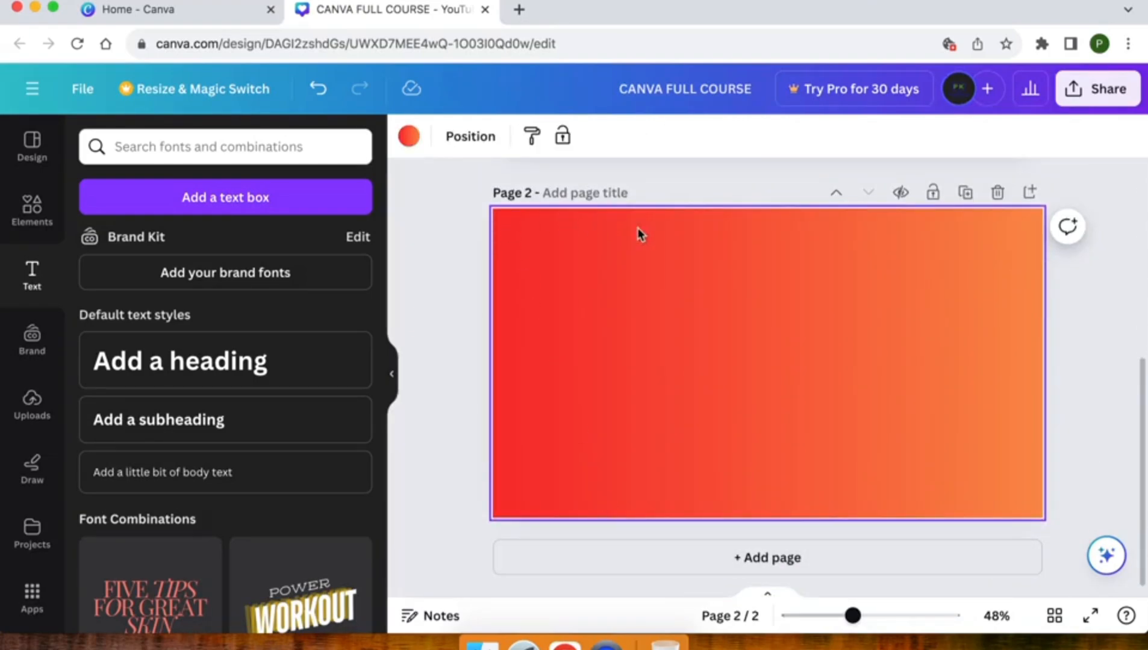
click(457, 349)
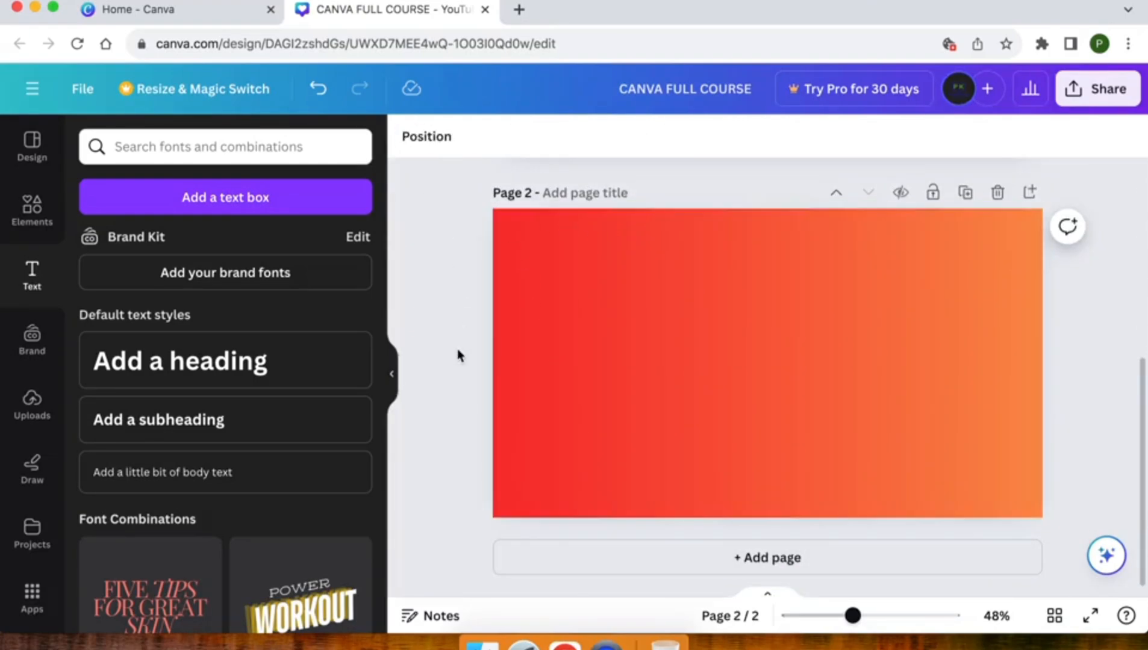
click(639, 341)
click(21, 148)
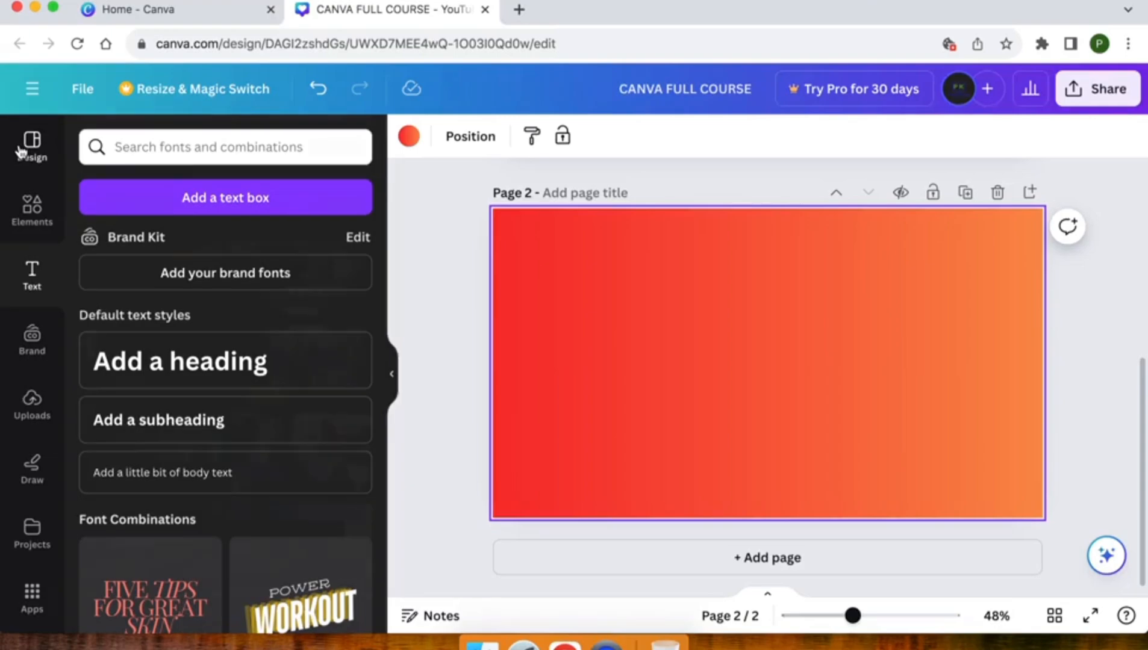
scroll(138, 364, down, 3)
scroll(138, 365, down, 2)
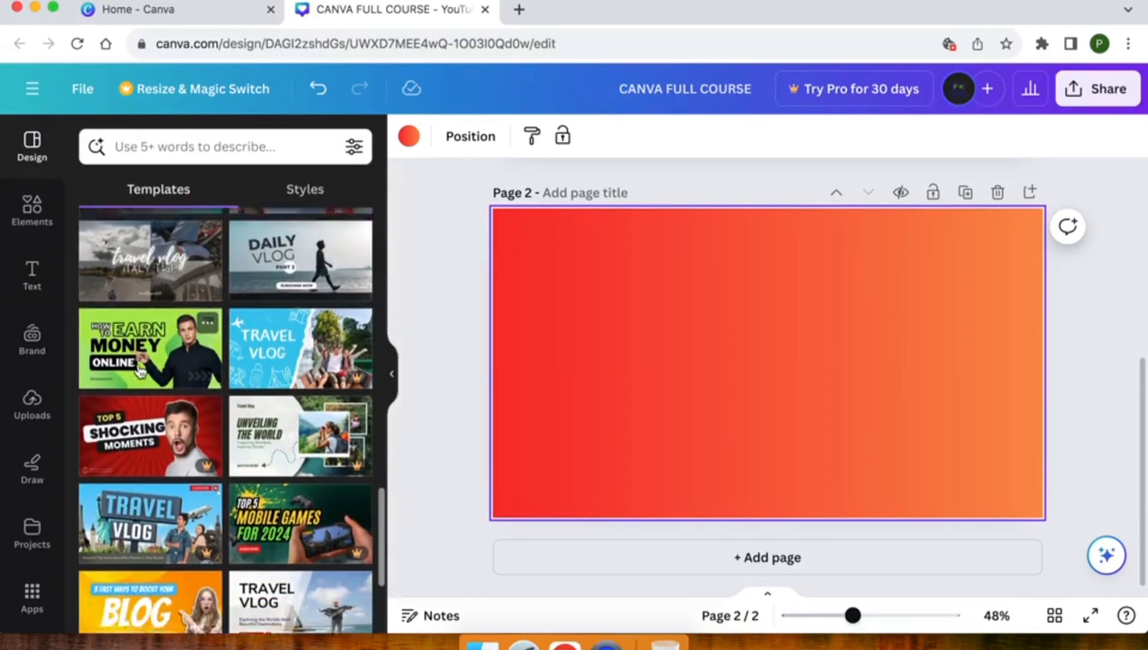
scroll(140, 373, up, 2)
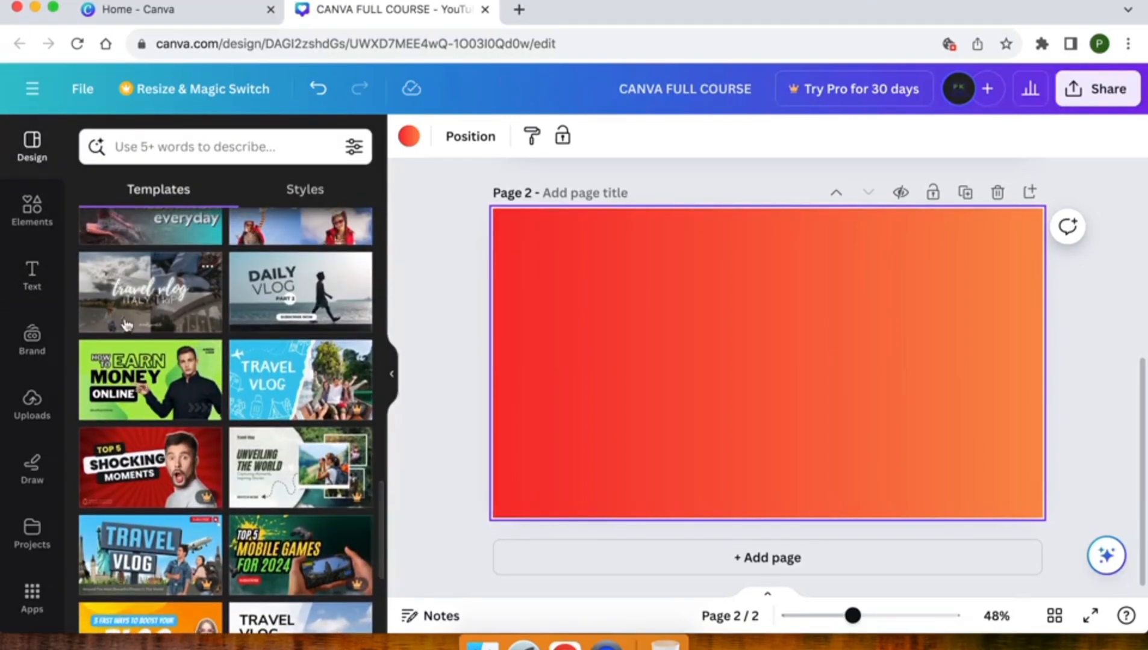
click(140, 374)
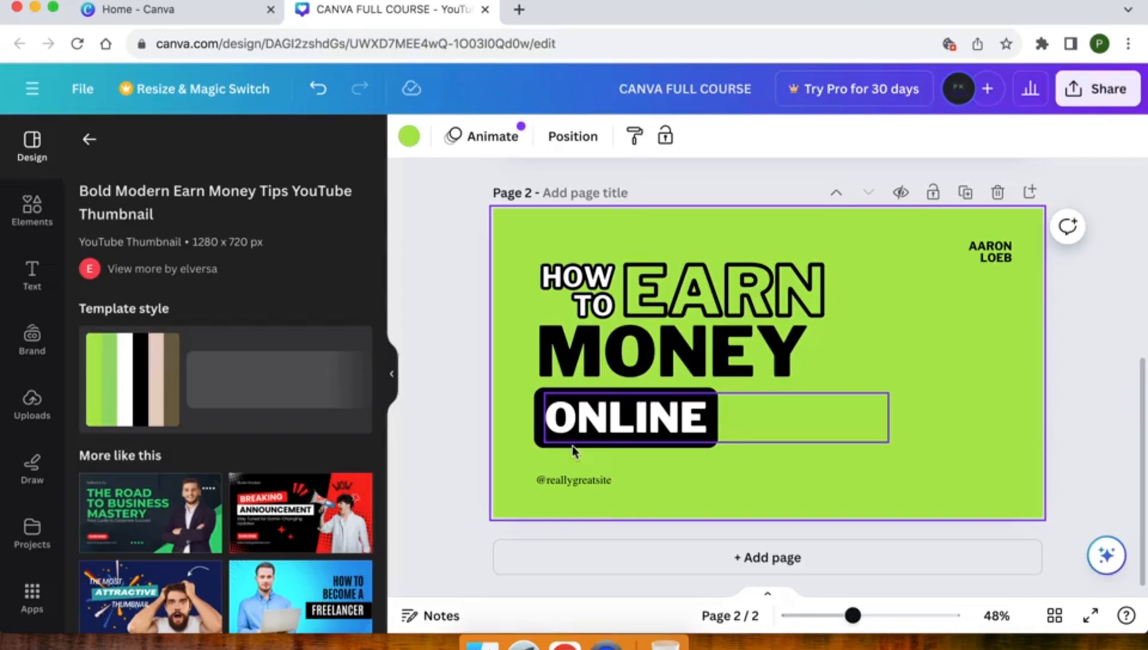
double_click(561, 483)
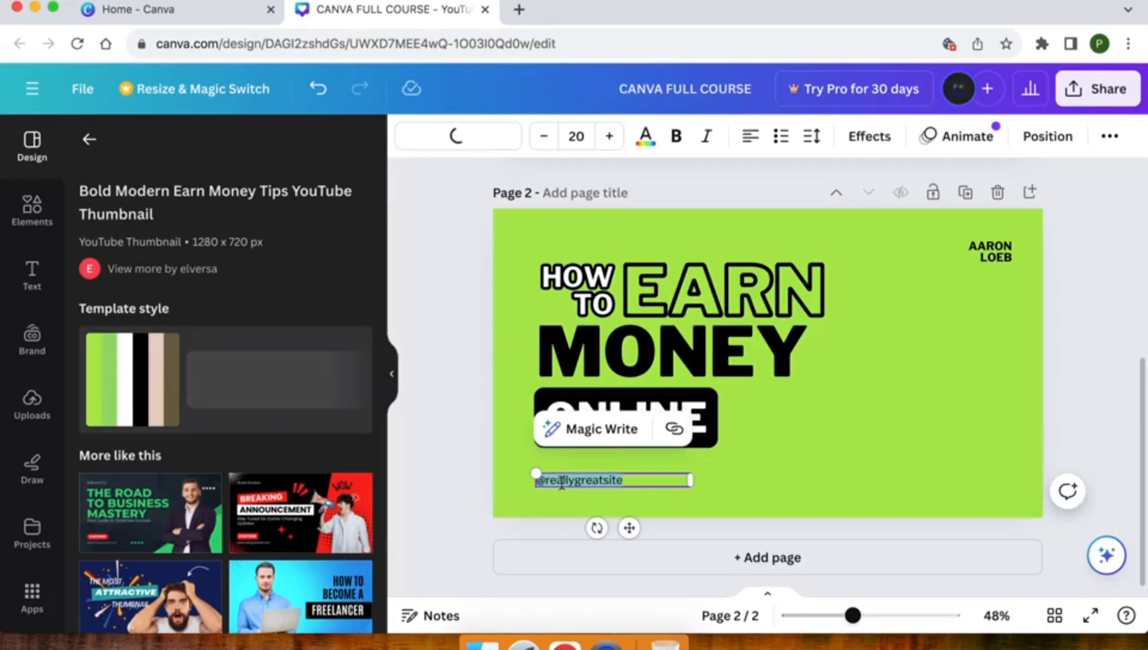
text(@pktutorials)
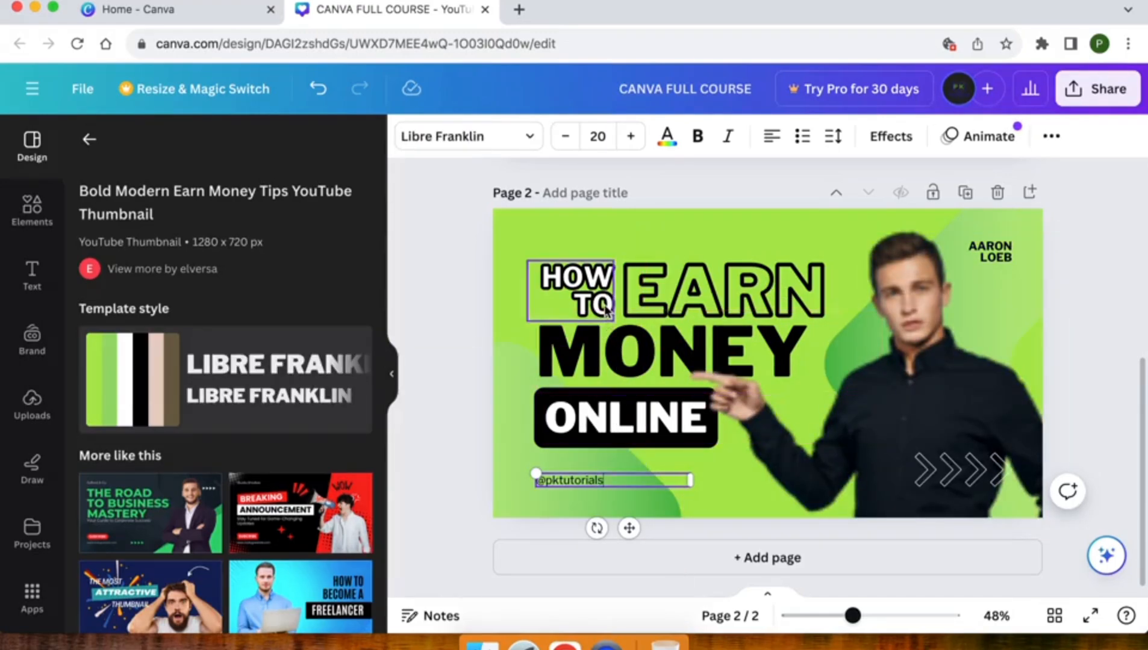
Step: Try replacing the word "MONEY" with "ASKASH" on page 2 and undo the change
double_click(622, 345)
text(AS)
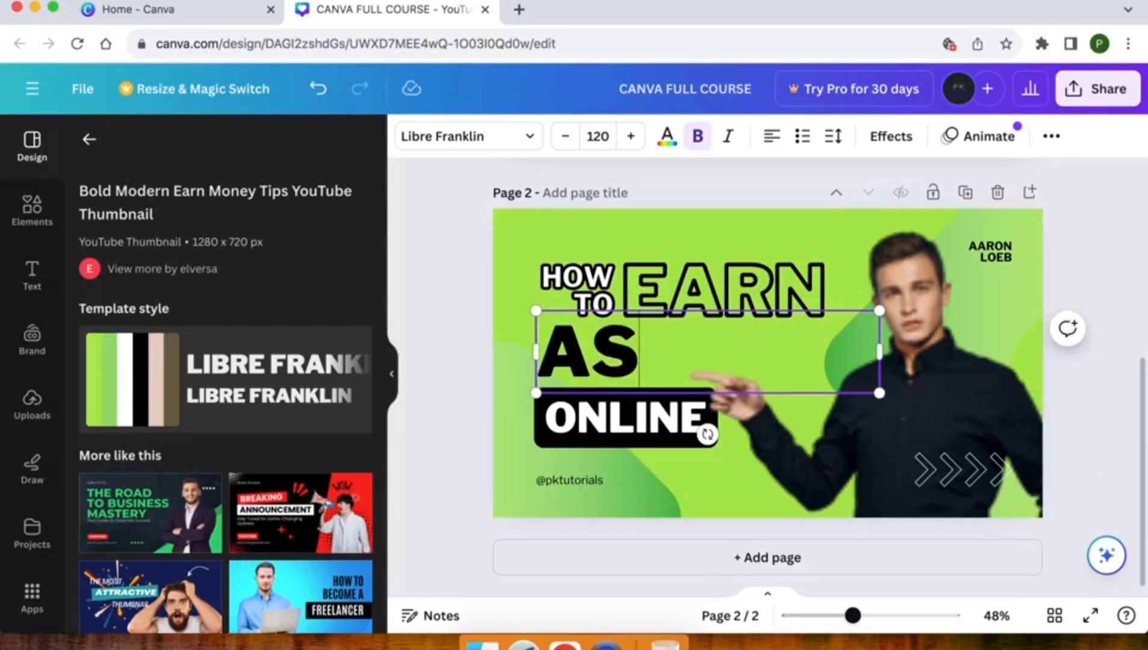
text(KASH)
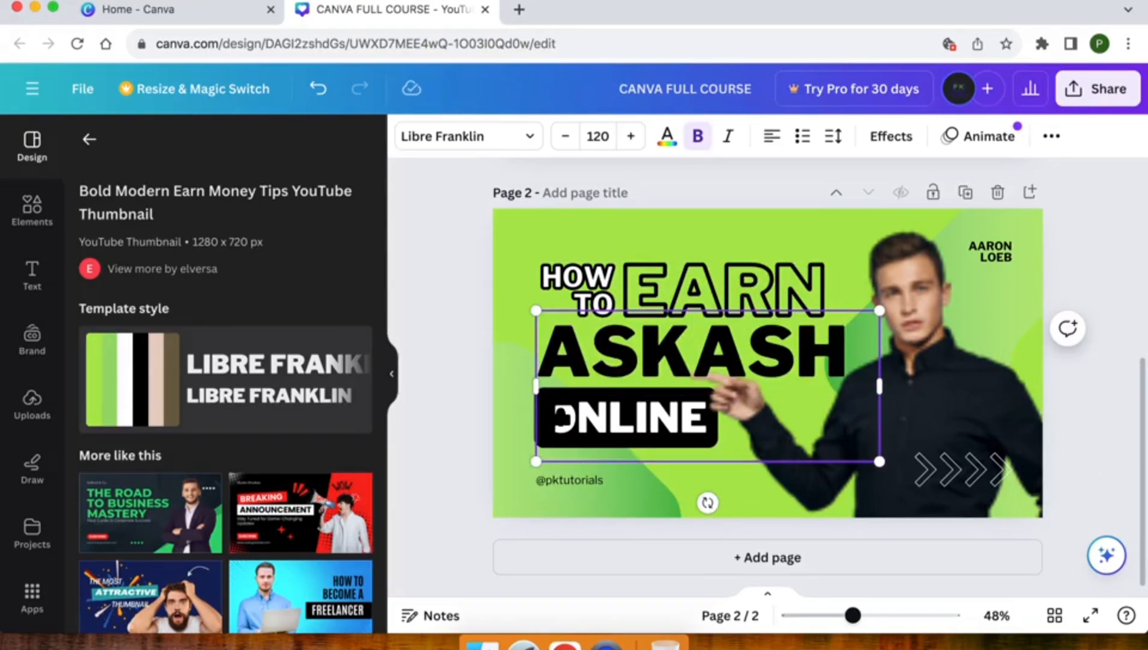
key(super+z)
key(super+z)
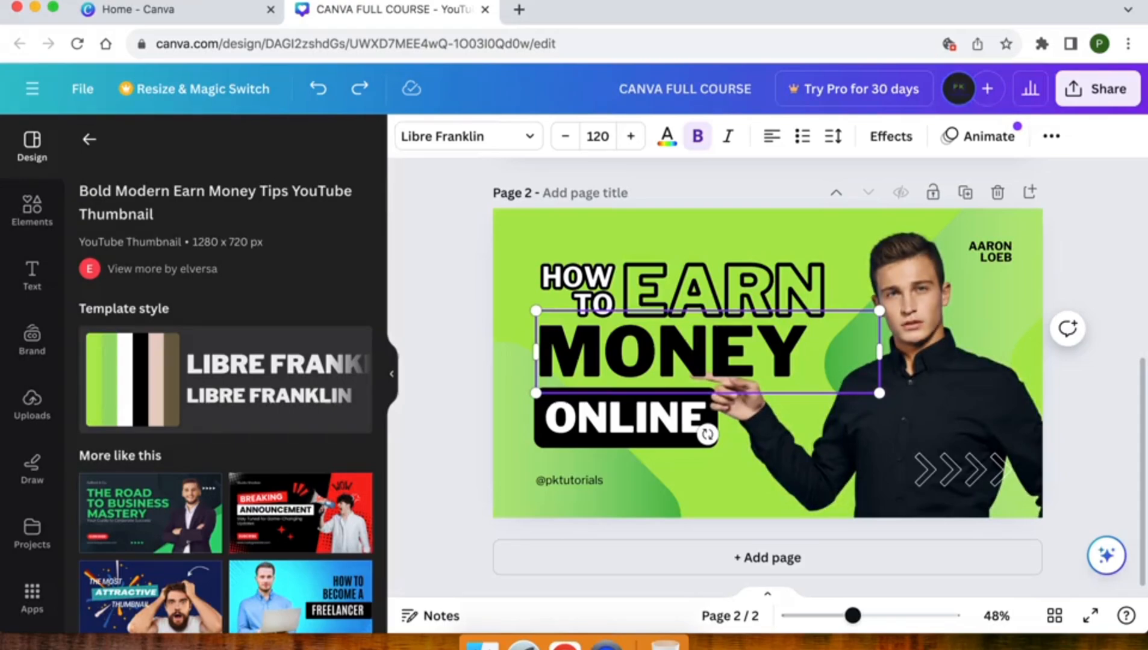
Step: Replace the template's man image with the uploaded presenter photo, enlarged and placed against the page's lower-right edge
click(748, 291)
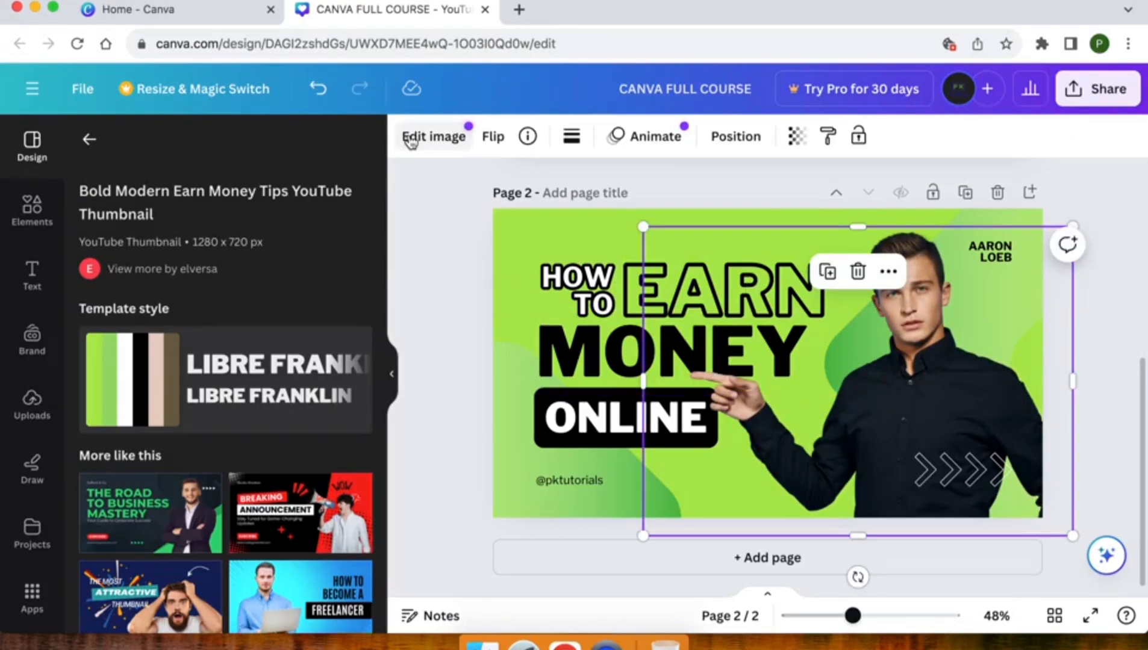
key(Delete)
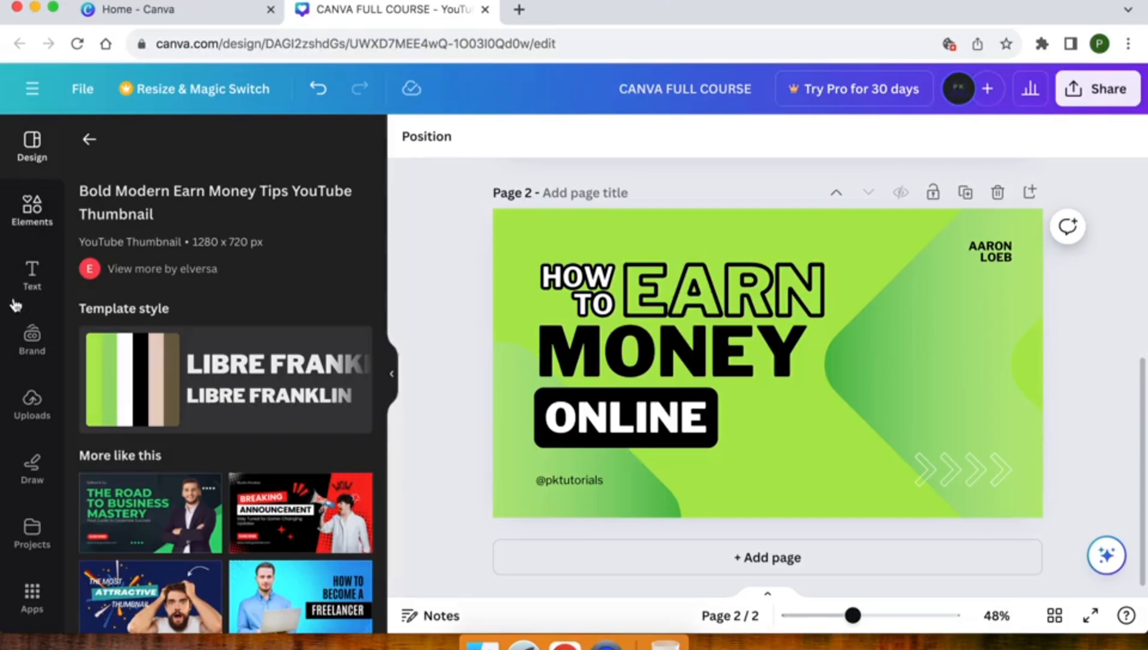
click(32, 402)
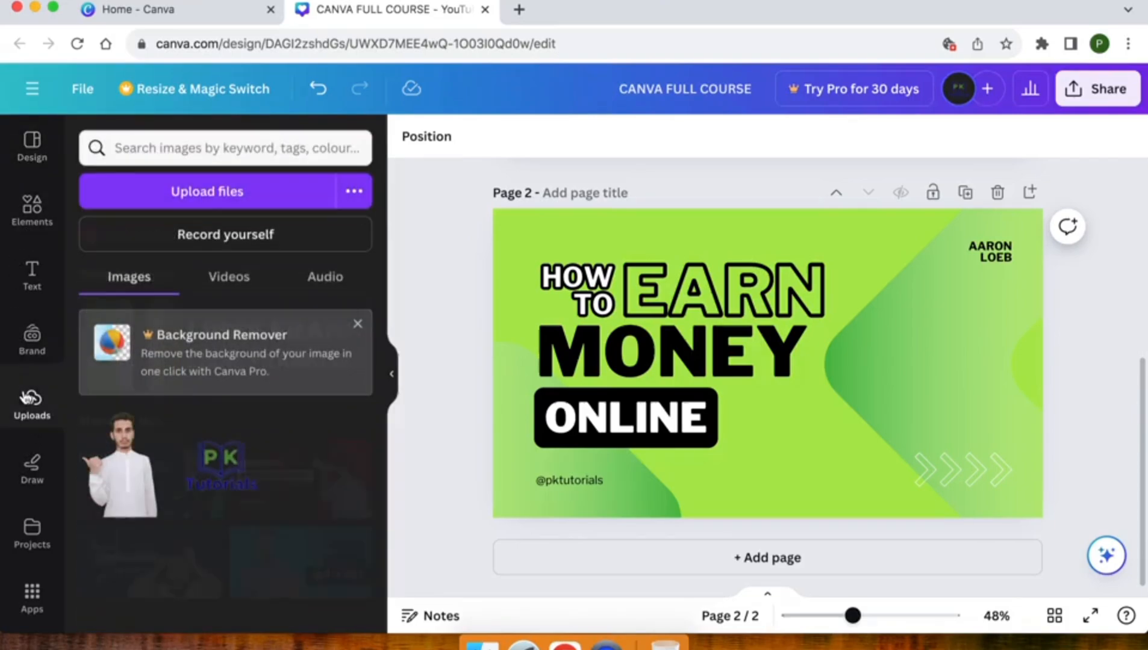
click(97, 477)
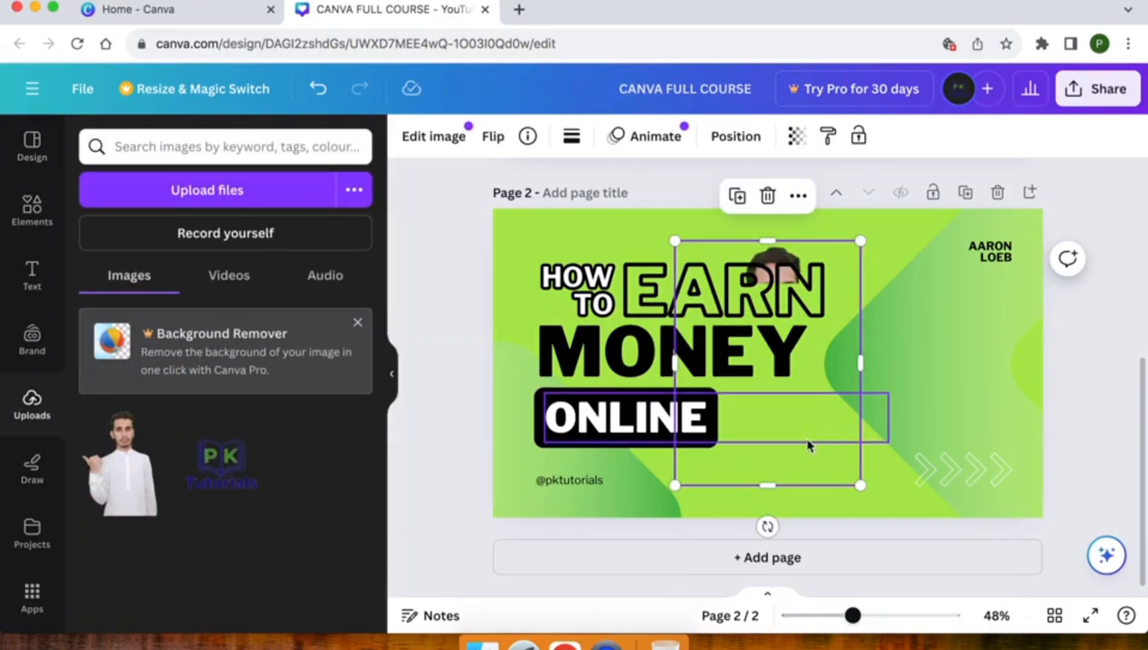
drag(819, 456, 962, 504)
drag(1005, 285, 1090, 248)
drag(966, 363, 955, 397)
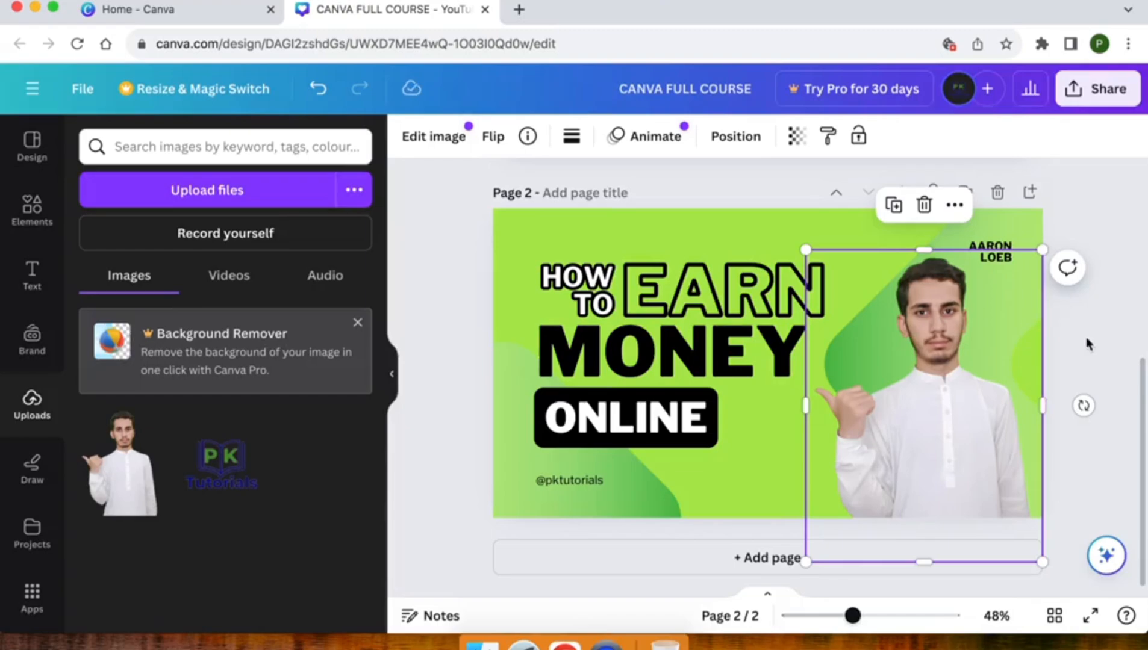
Step: Replace the placeholder name in page 2's upper-right corner with the presenter's full name
click(1013, 260)
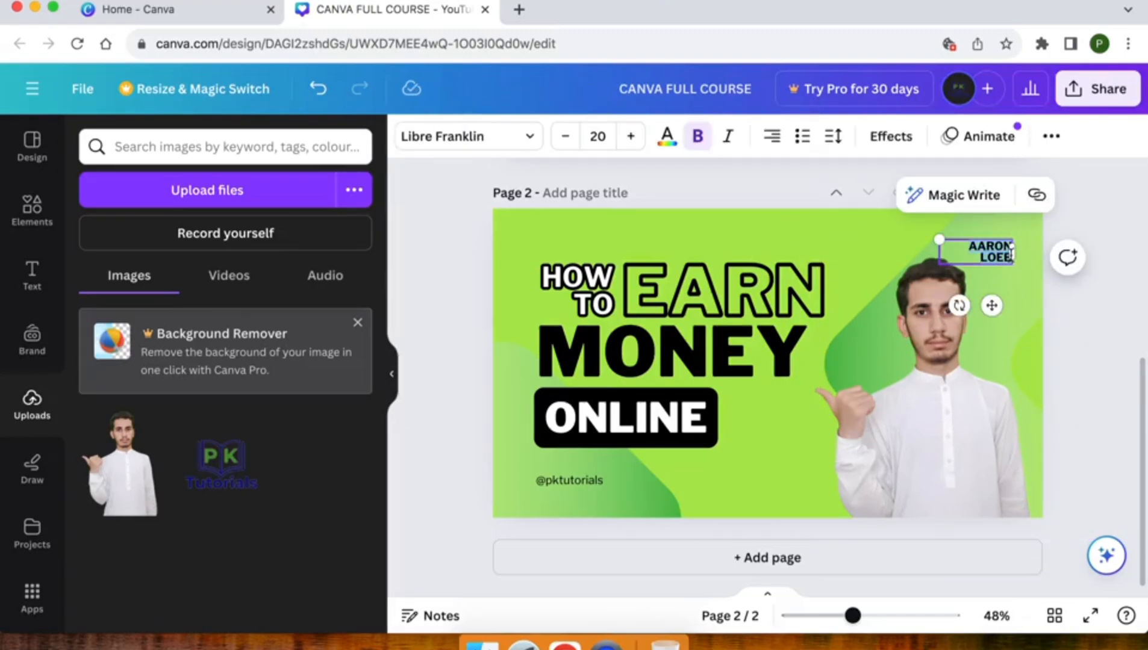
text(ASDAD)
key(BackSpace)
key(BackSpace)
key(BackSpace)
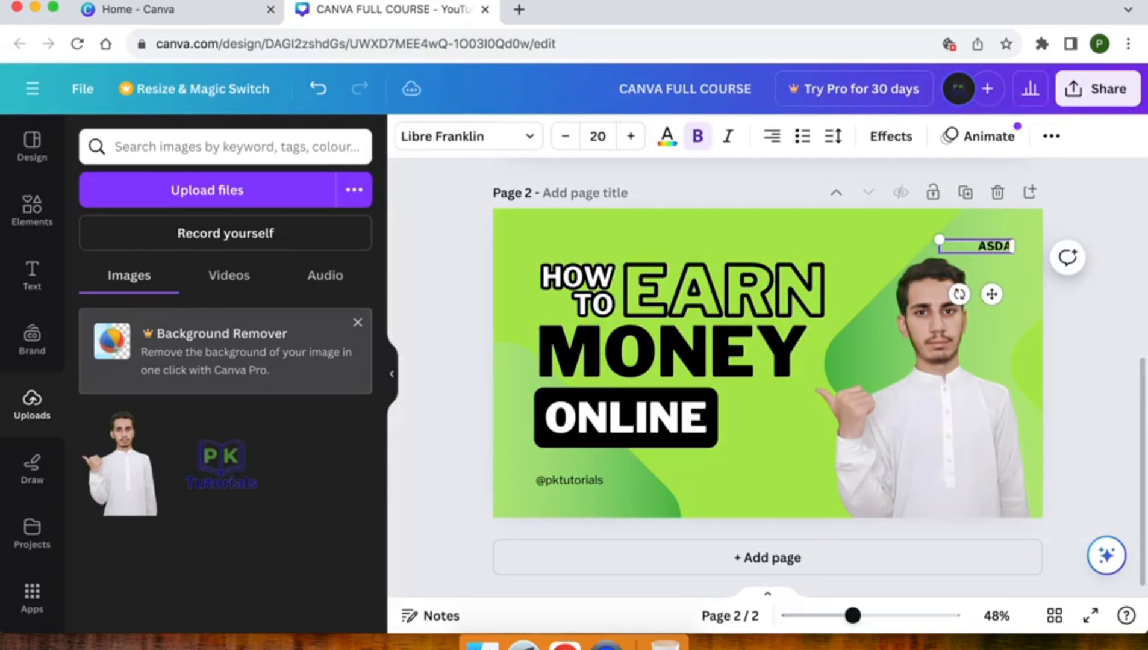
text(AD K)
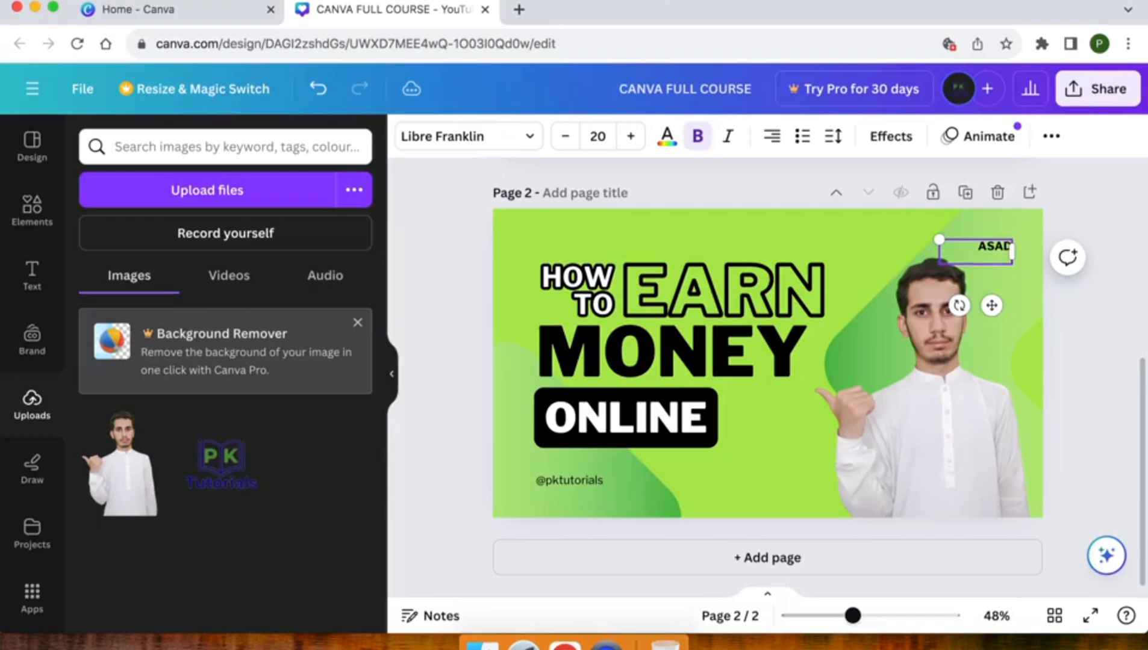
click(1128, 328)
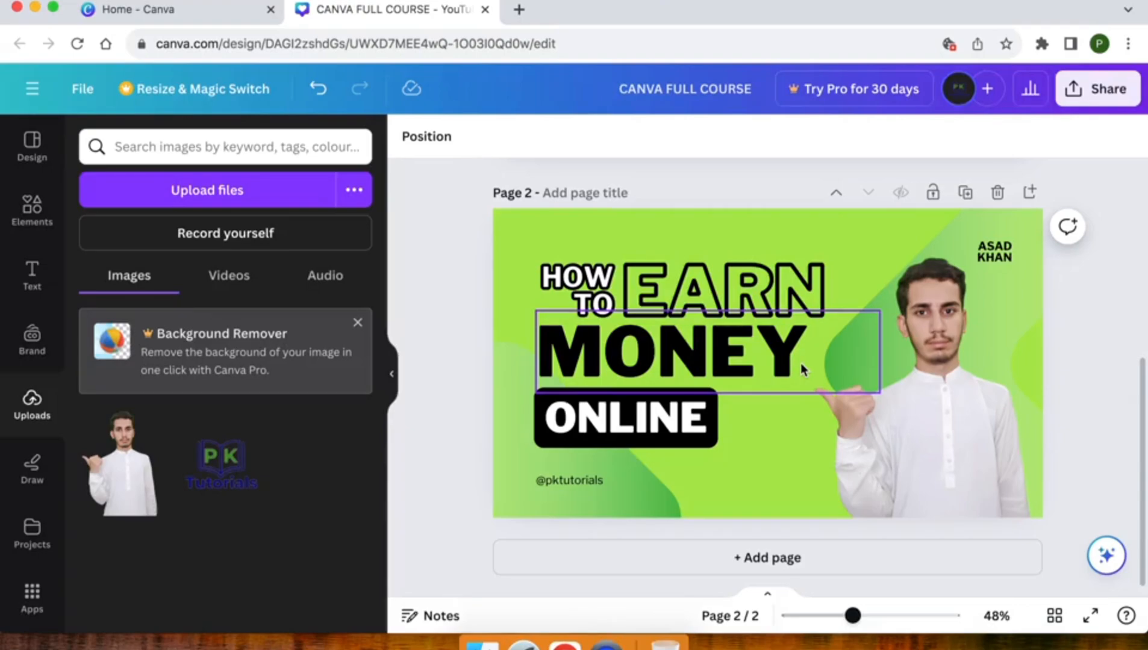
Step: Go back to the Canva full course thumbnail on page 1
scroll(800, 363, up, 3)
scroll(827, 538, up, 5)
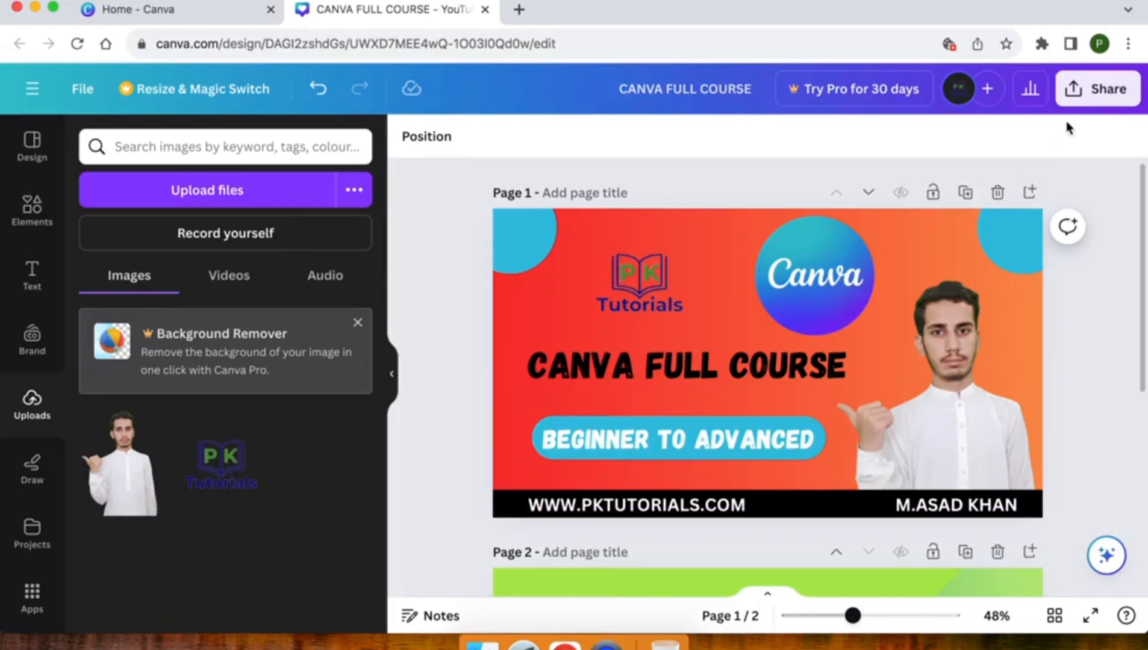
Step: Open the design's download settings and choose PNG as the file type
click(1091, 96)
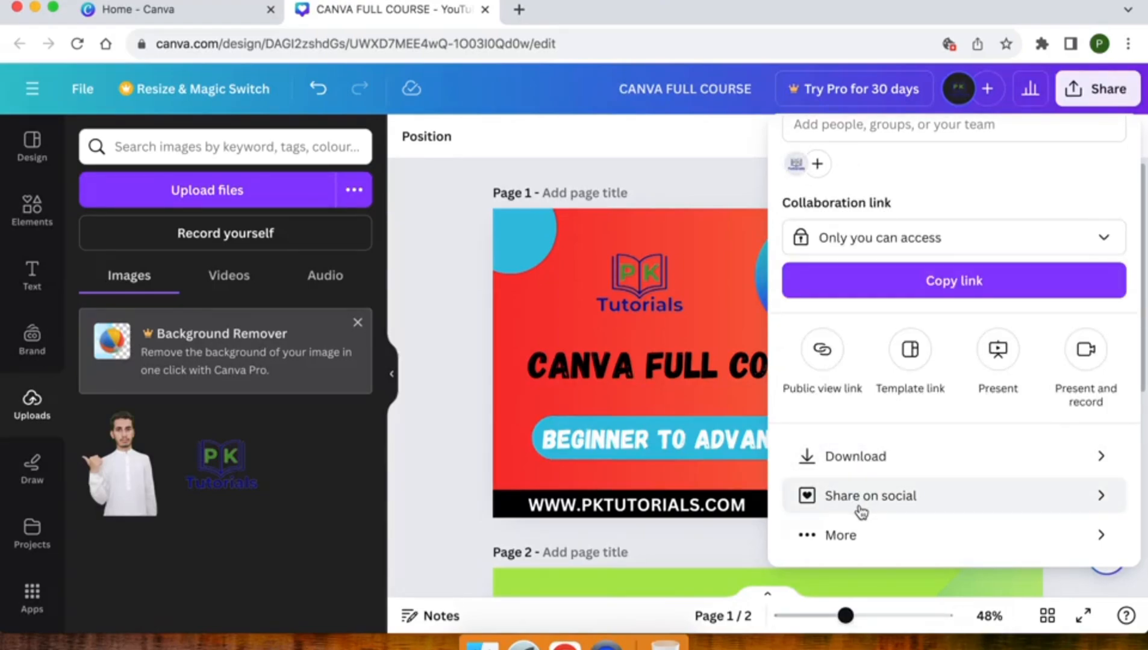
click(893, 464)
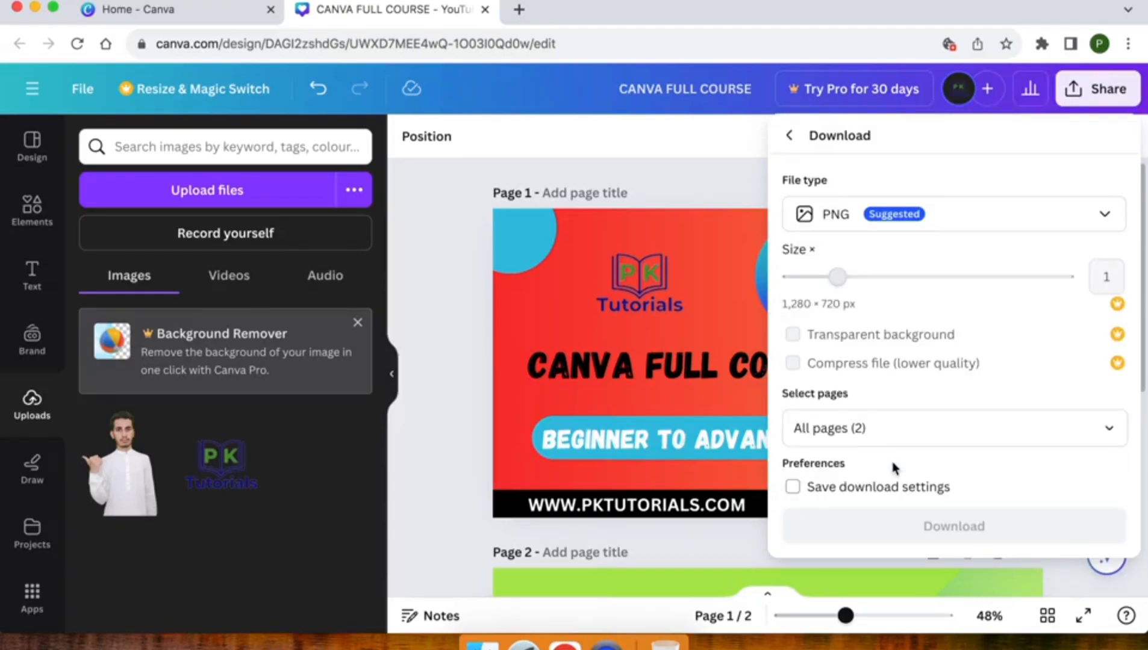
click(974, 218)
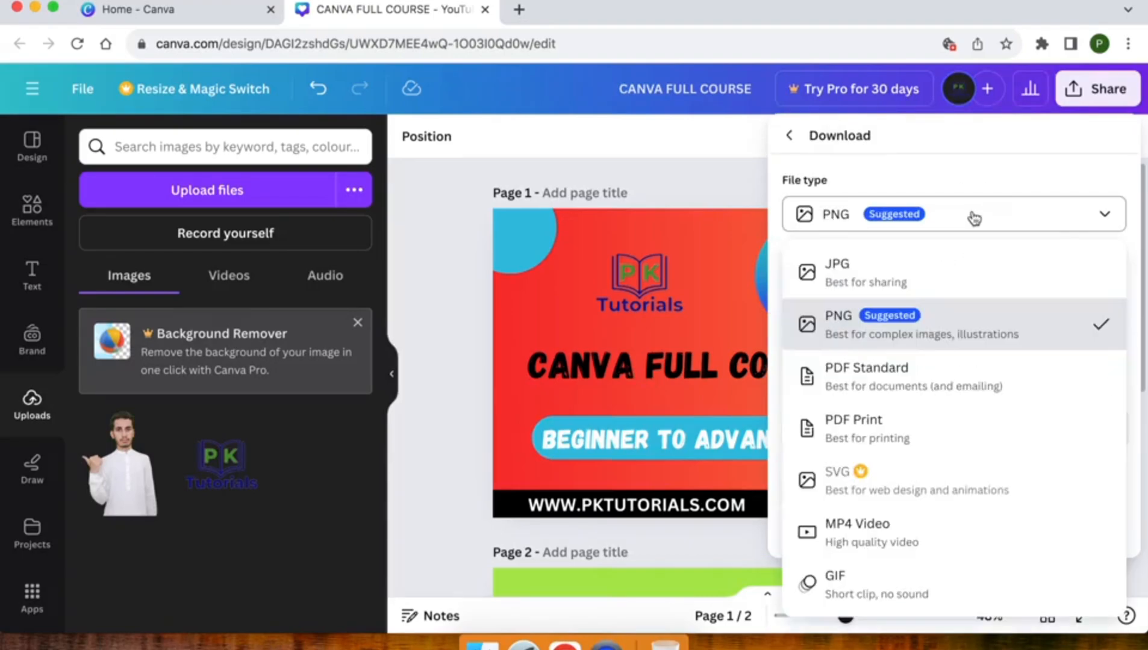
click(879, 316)
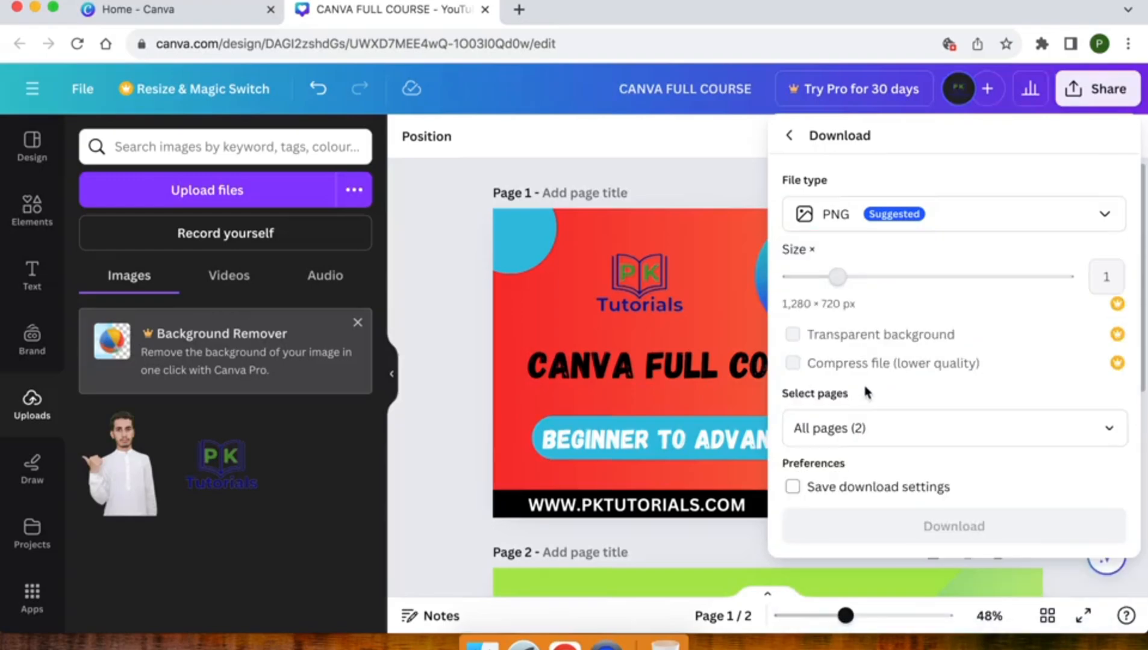
click(953, 226)
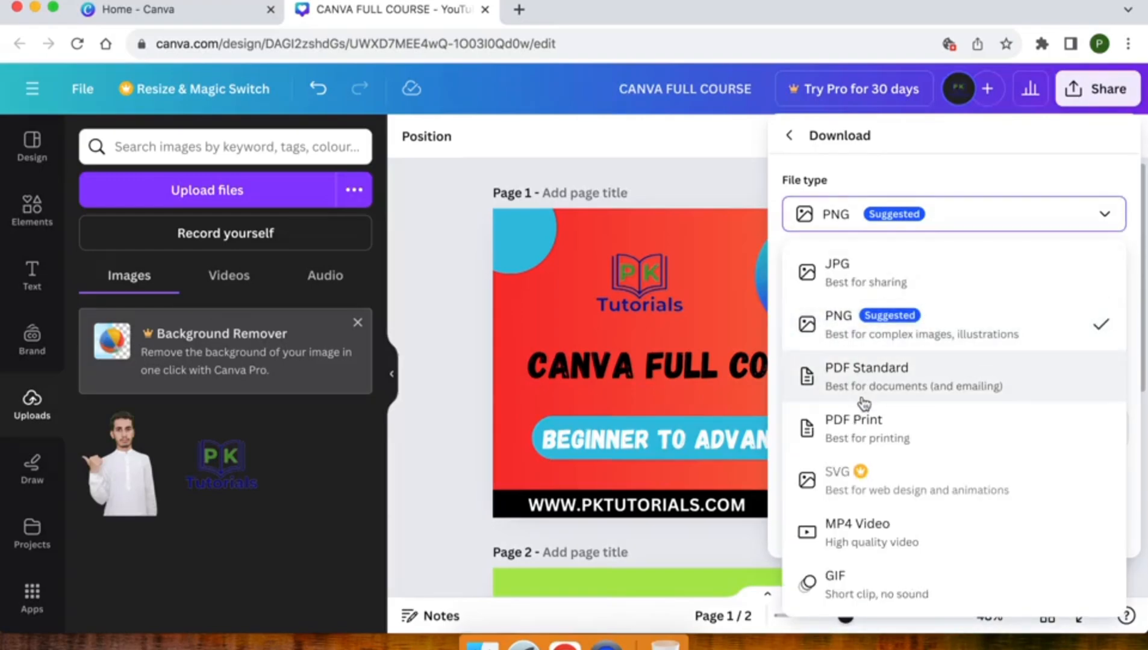
click(858, 319)
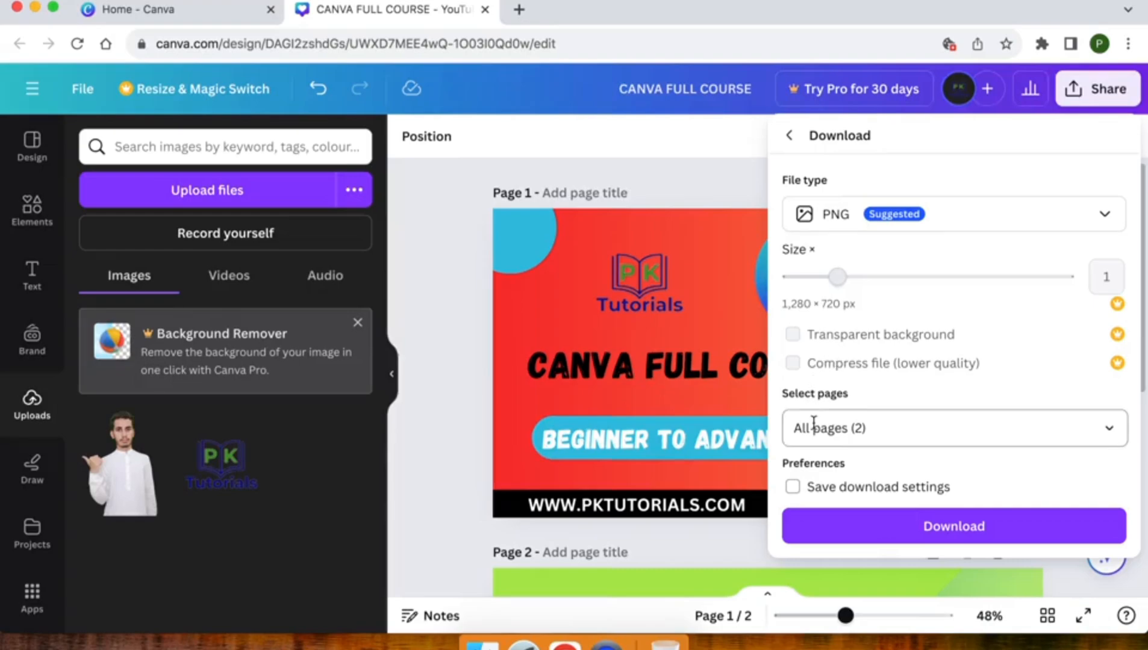
Step: Limit the download to page 1 only and download the thumbnail as a PNG
click(900, 439)
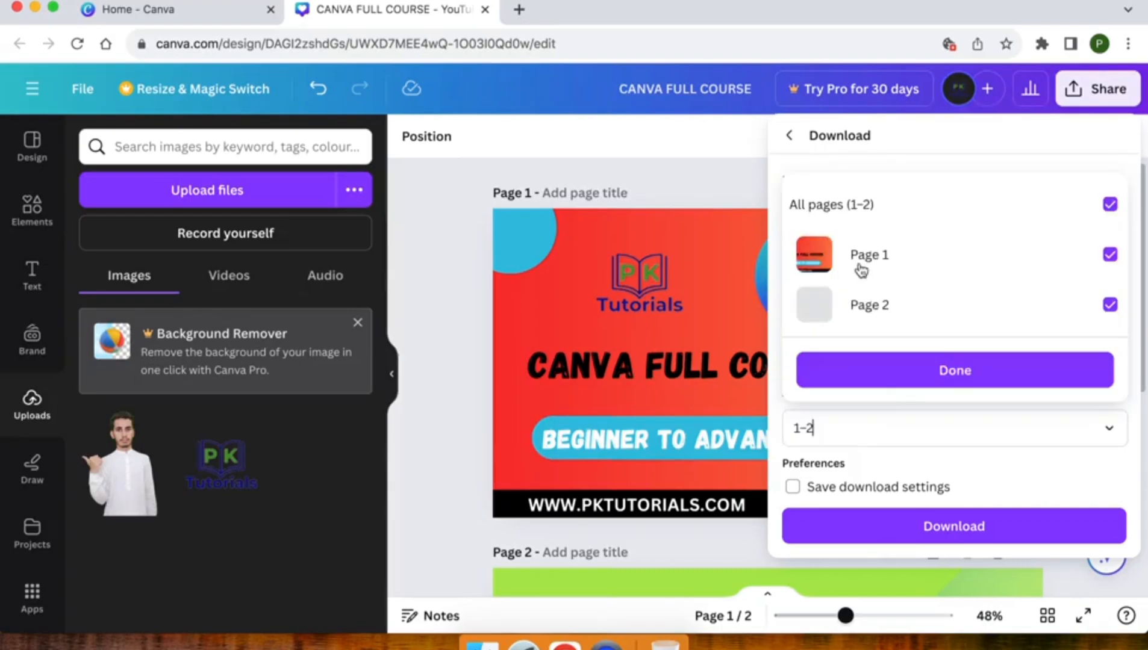
click(897, 209)
click(891, 256)
click(884, 376)
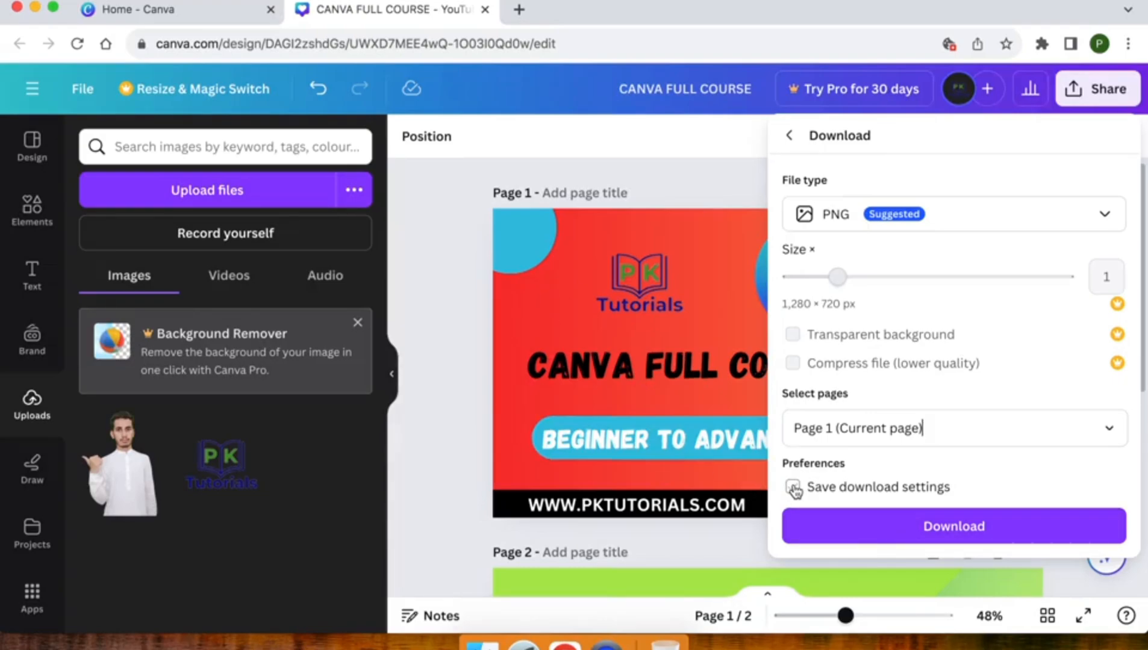
click(916, 535)
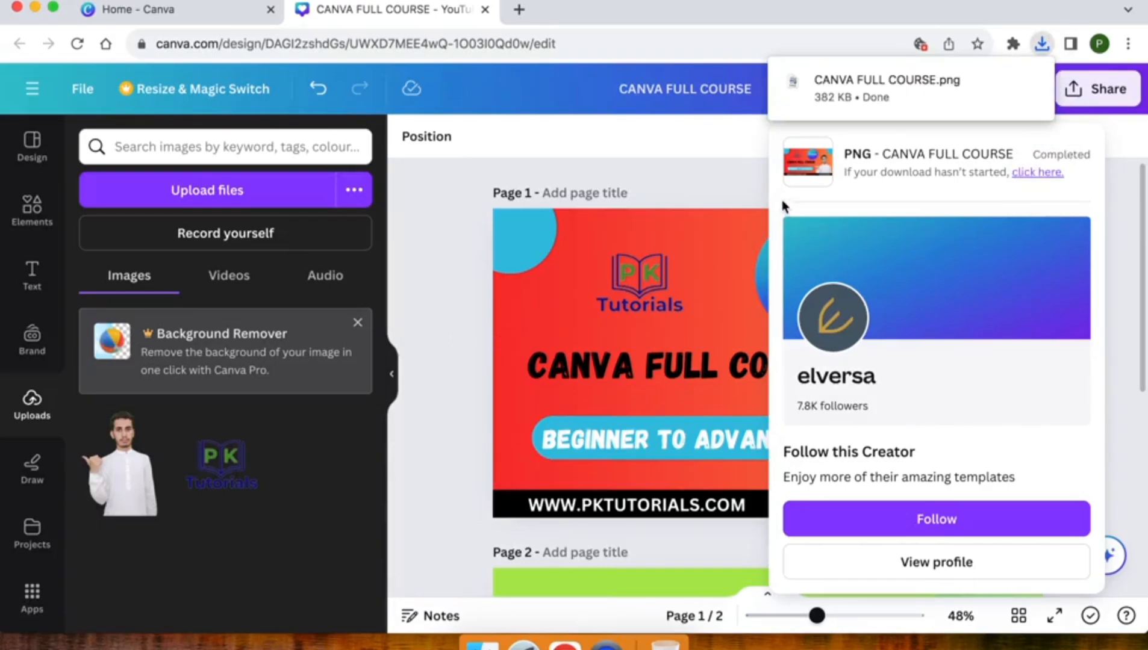
Step: View the downloaded CANVA FULL COURSE.png full screen from the Downloads folder, then close it and return to the design
mouse_move(1000, 90)
click(999, 83)
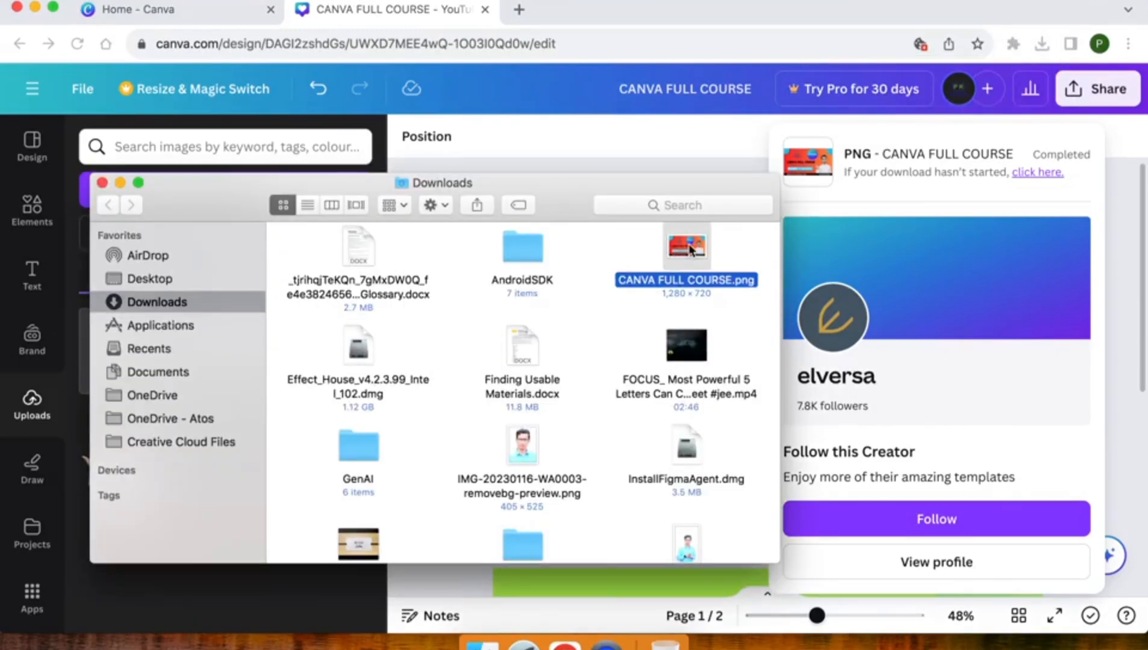
double_click(685, 248)
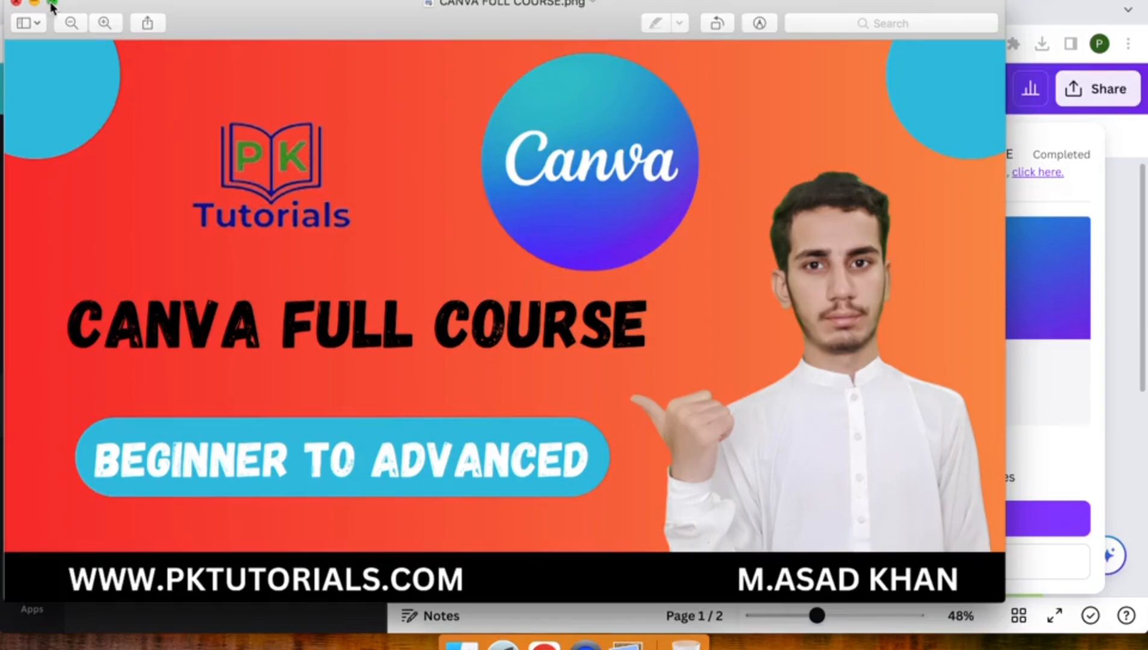
click(51, 3)
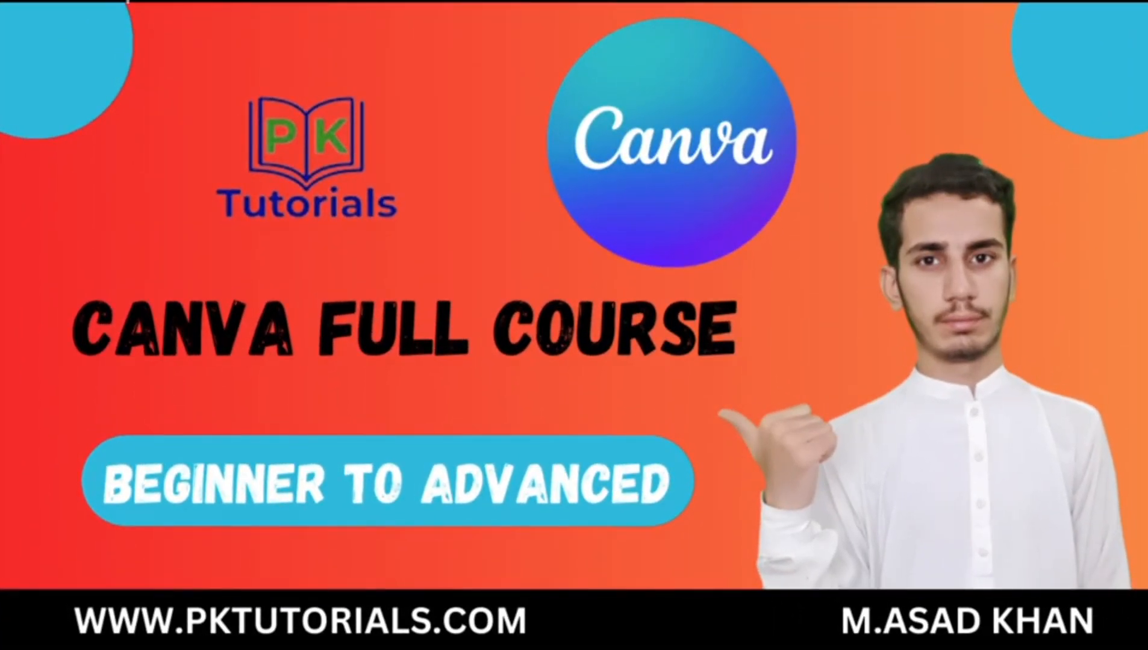
key(Escape)
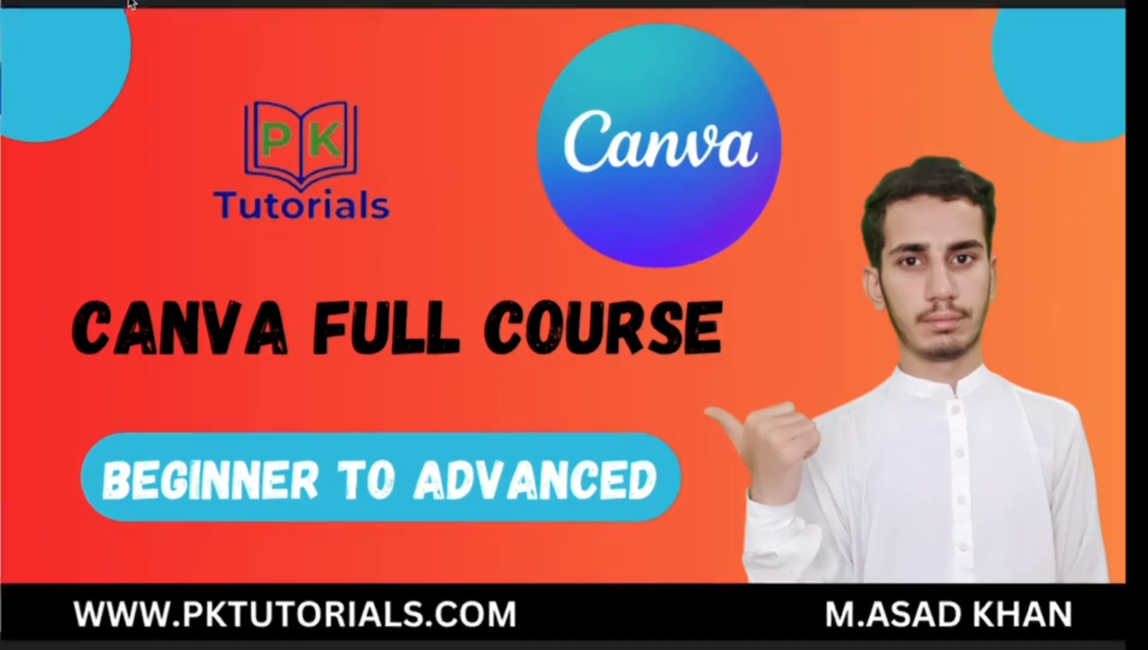
click(16, 4)
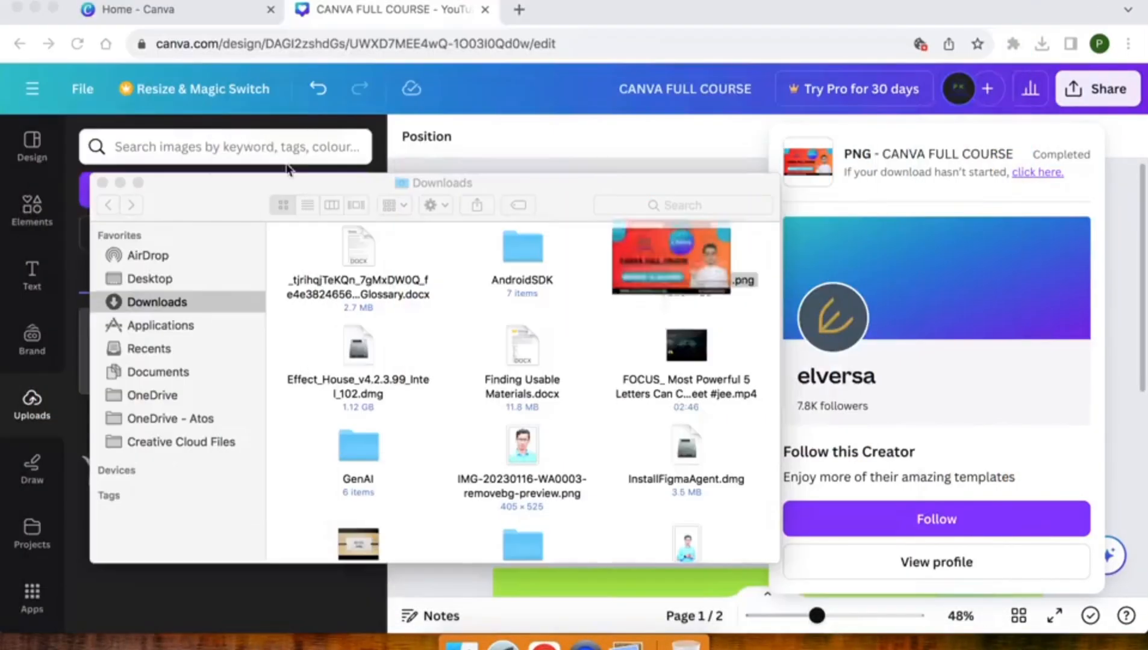
click(494, 167)
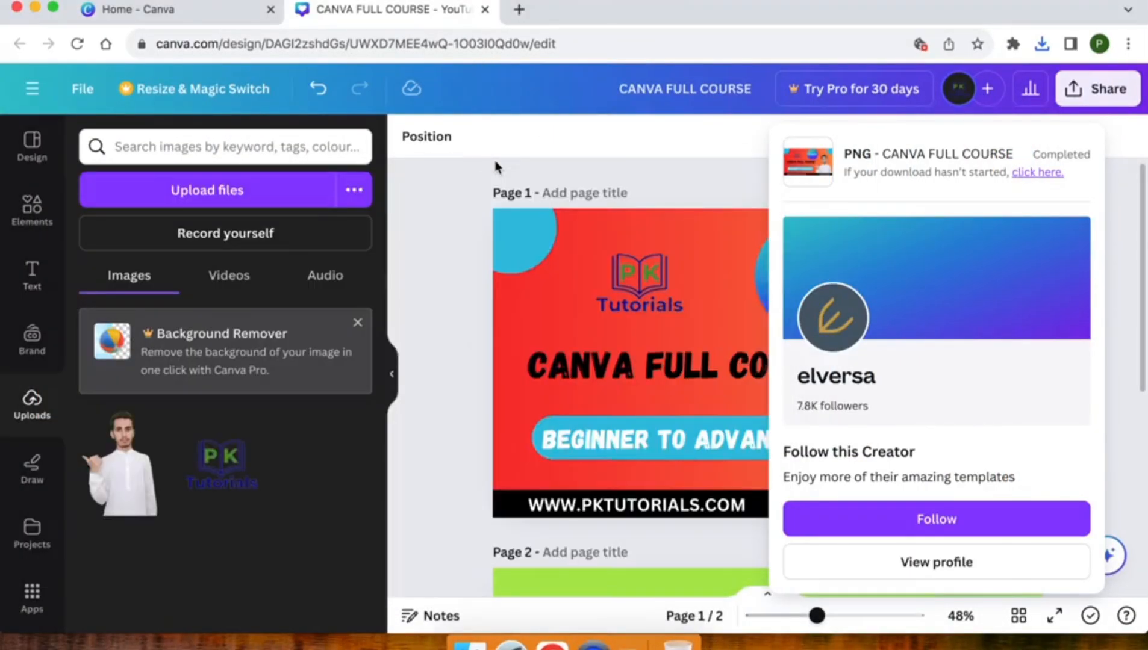
click(453, 251)
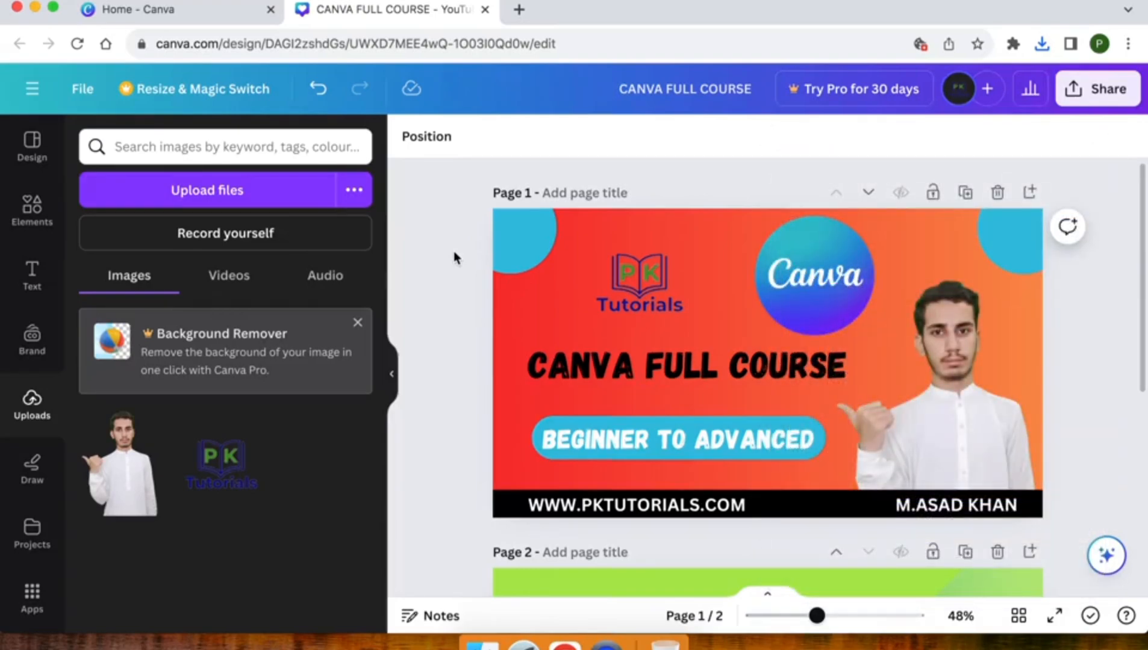
Step: Switch to the Canva home page and reload it to refresh the recent designs
click(171, 12)
click(476, 400)
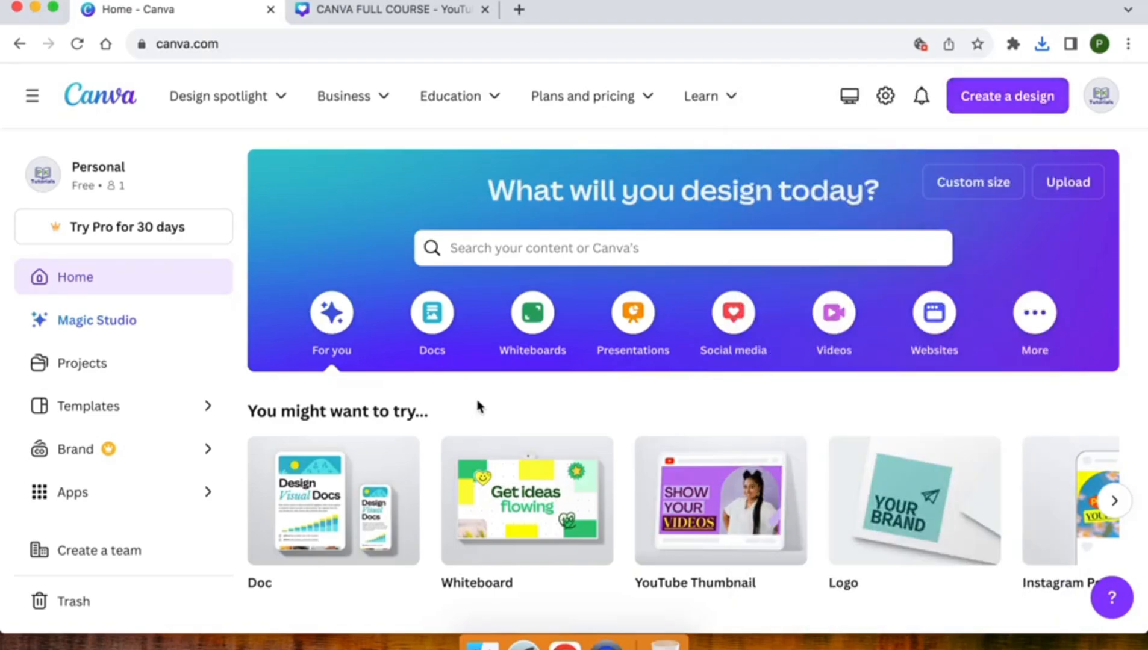
scroll(477, 400, down, 10)
click(366, 46)
key(Return)
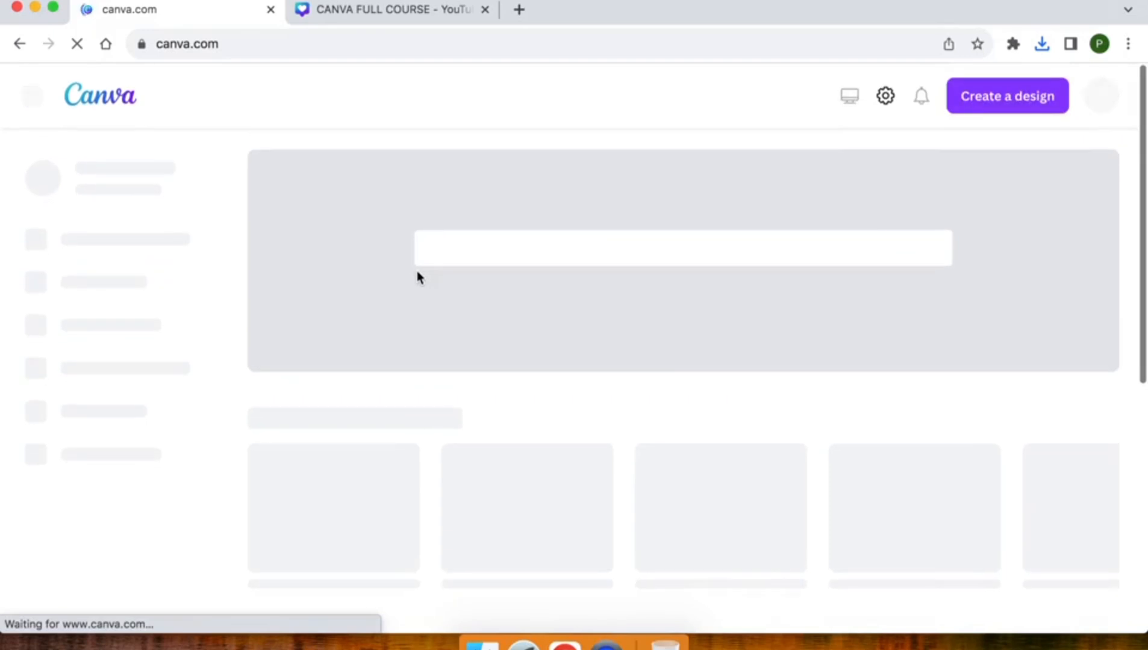
Step: Reopen the CANVA FULL COURSE thumbnail from the recent designs in a new tab
scroll(448, 341, down, 4)
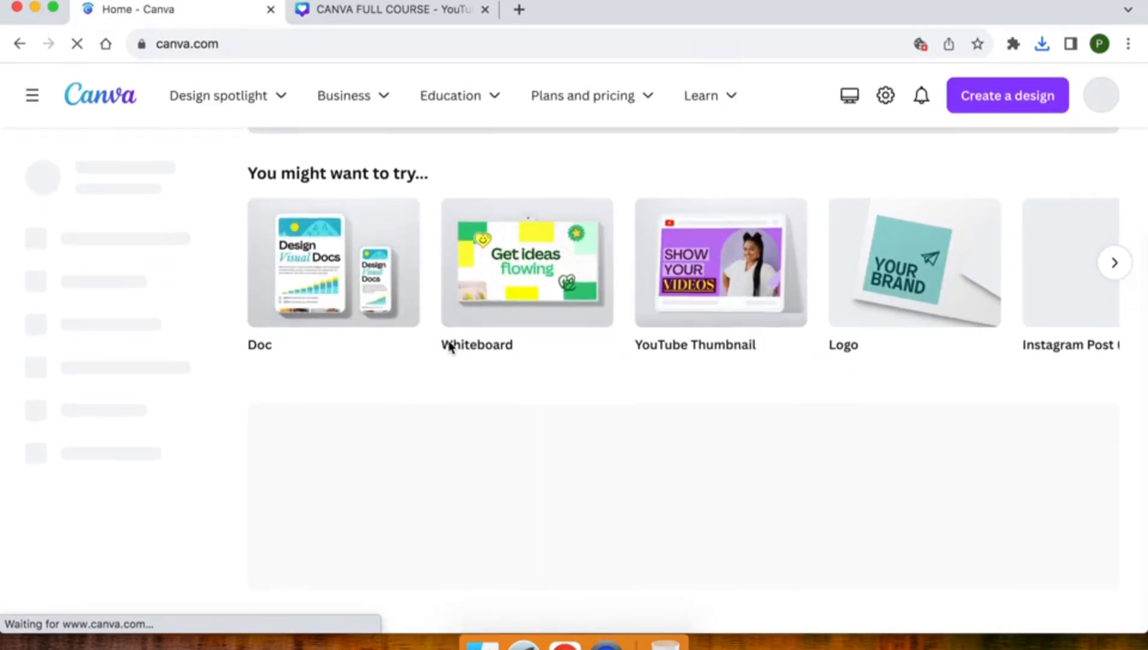
scroll(448, 347, down, 5)
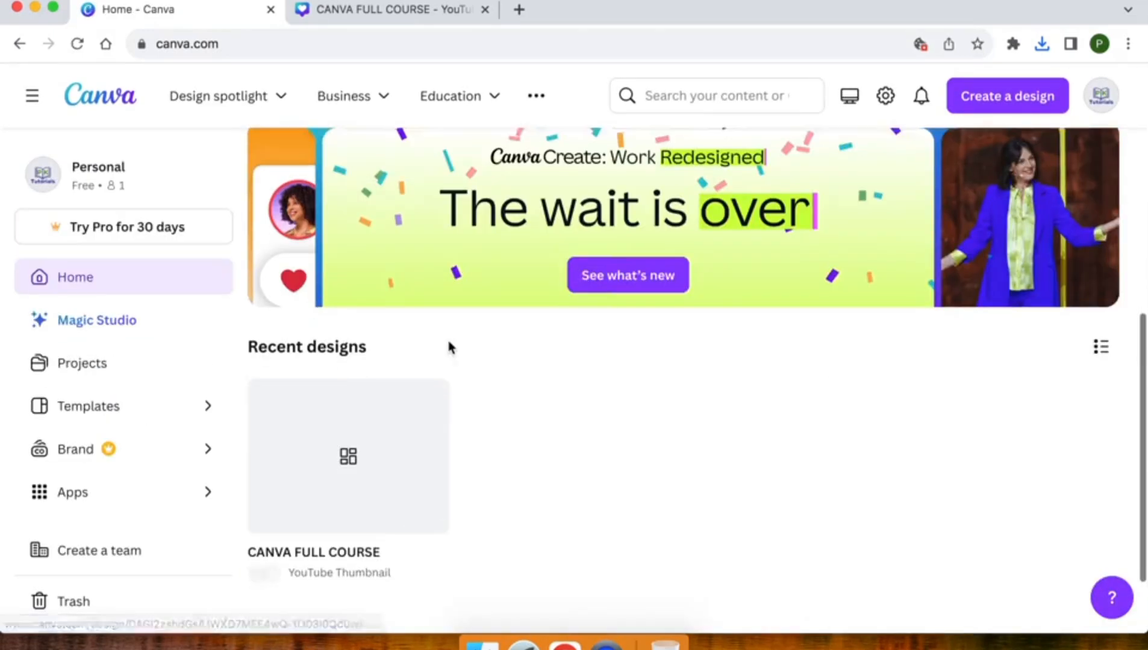
scroll(449, 346, down, 2)
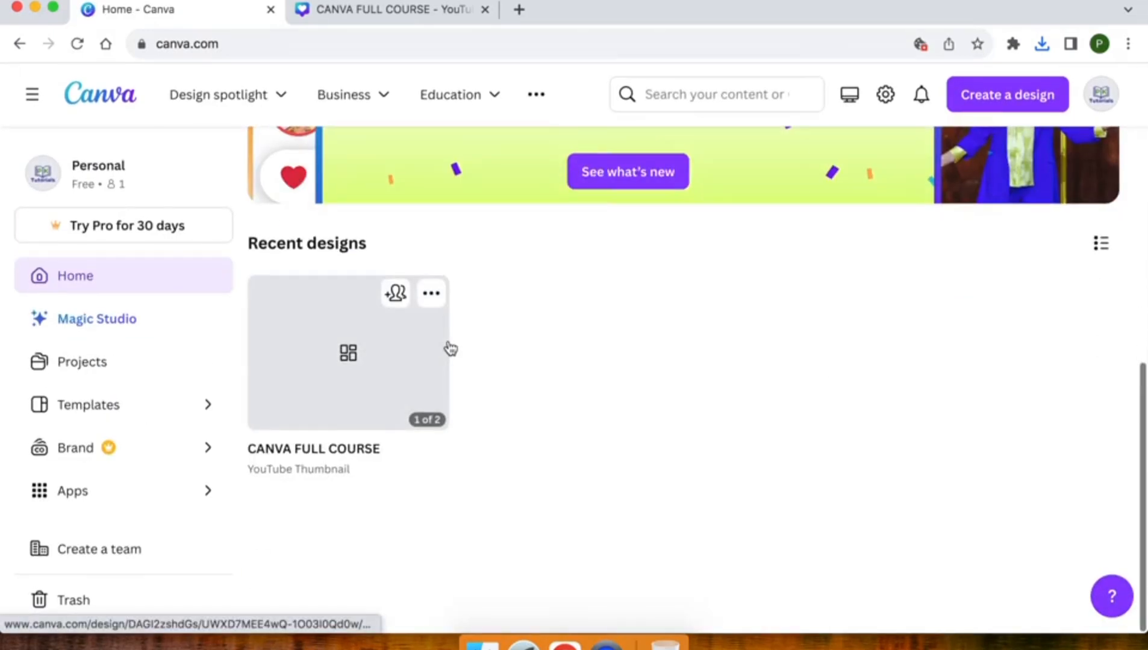
click(351, 359)
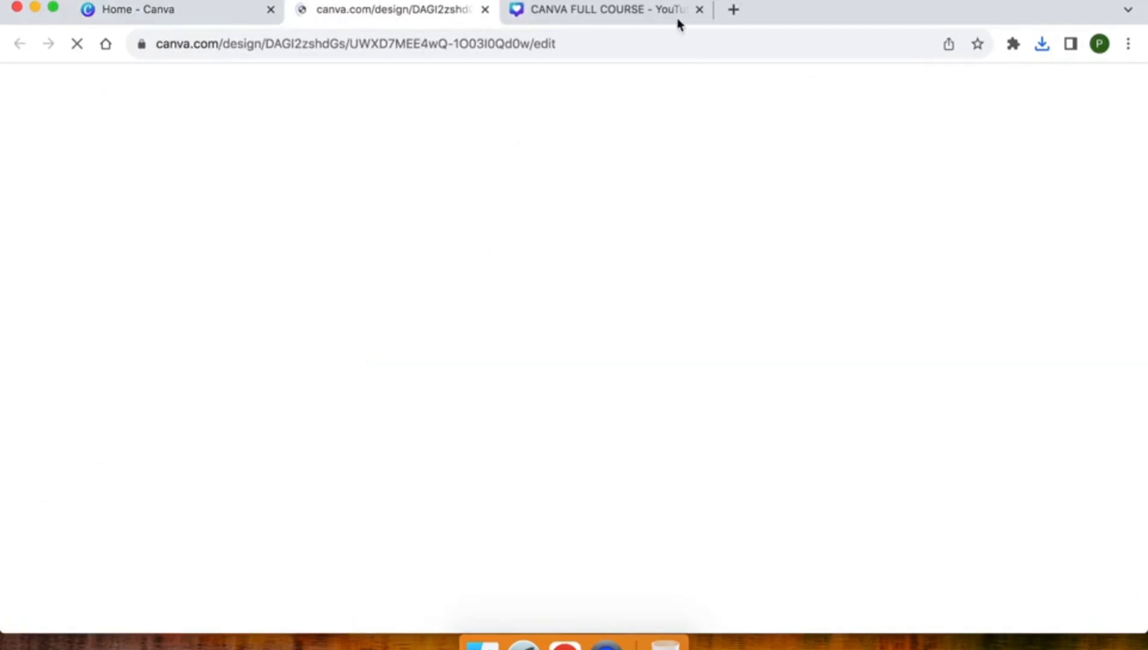
click(585, 20)
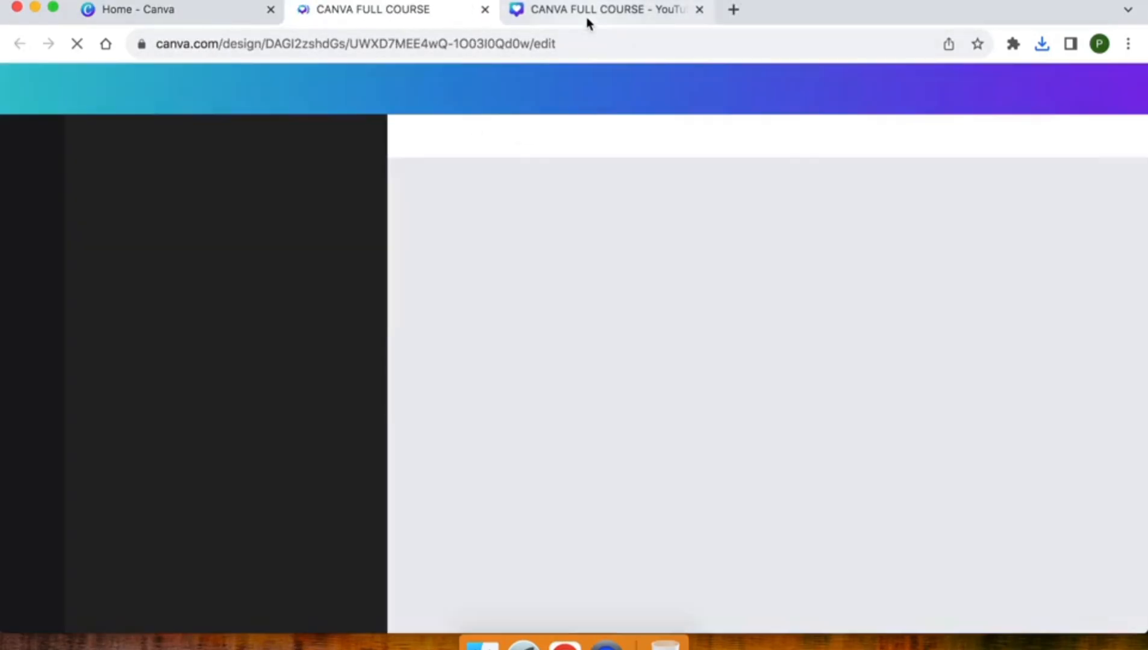
click(356, 14)
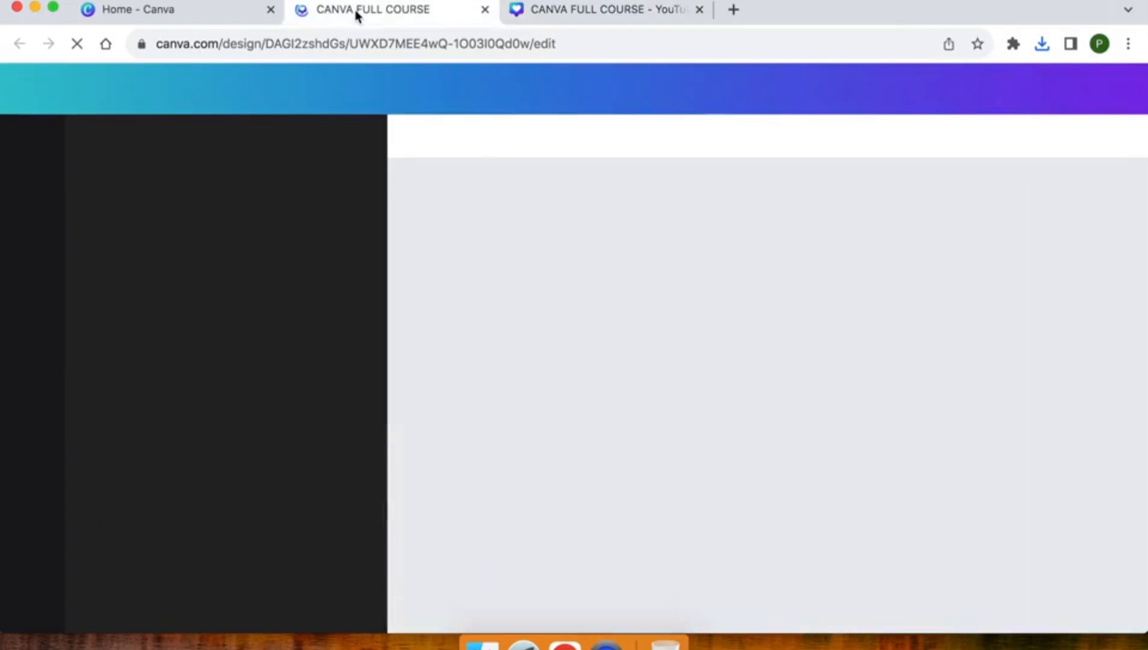